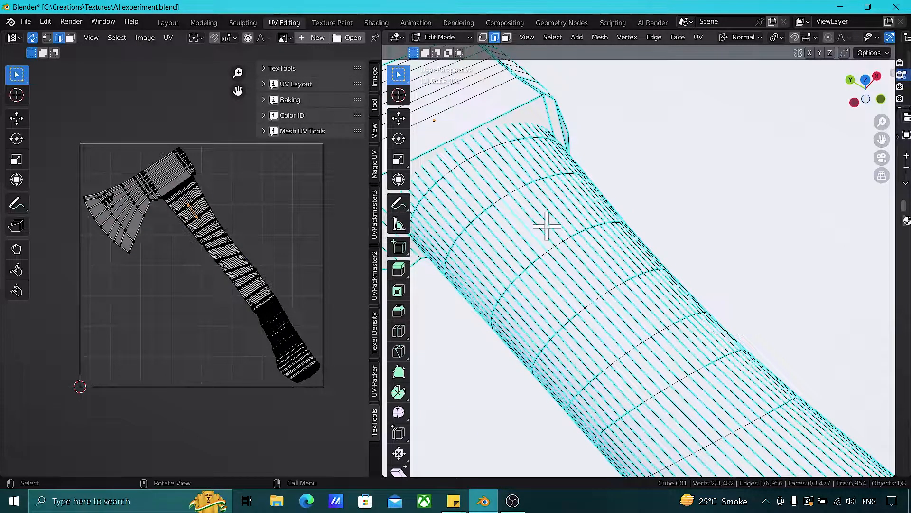
# Select the geometry linked to the selected handle edge, trying the Normal, Material and Seam delimit options.
pyautogui.hotkey('ctrl', 'l')
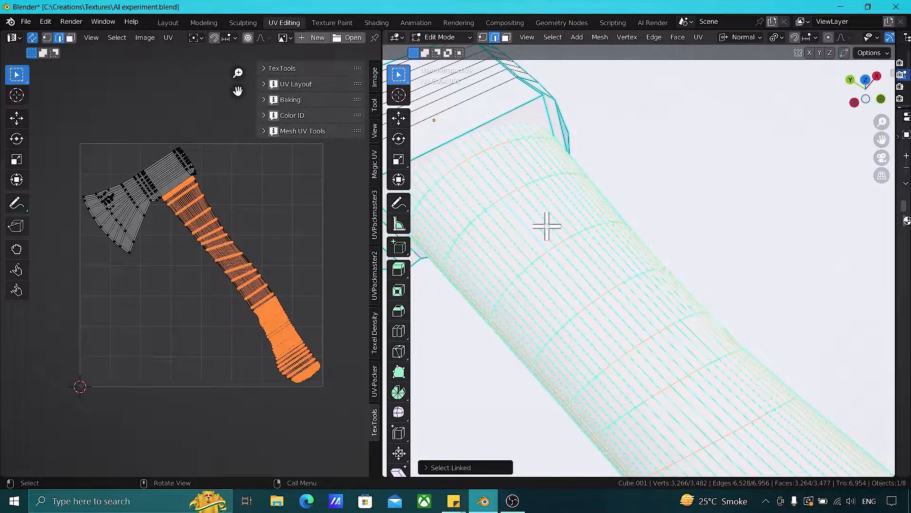
pyautogui.click(436, 467)
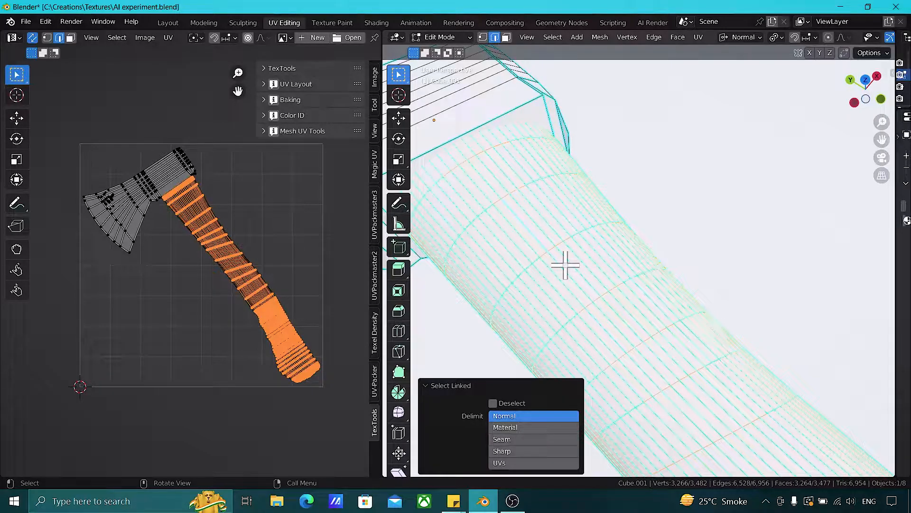
pyautogui.click(521, 428)
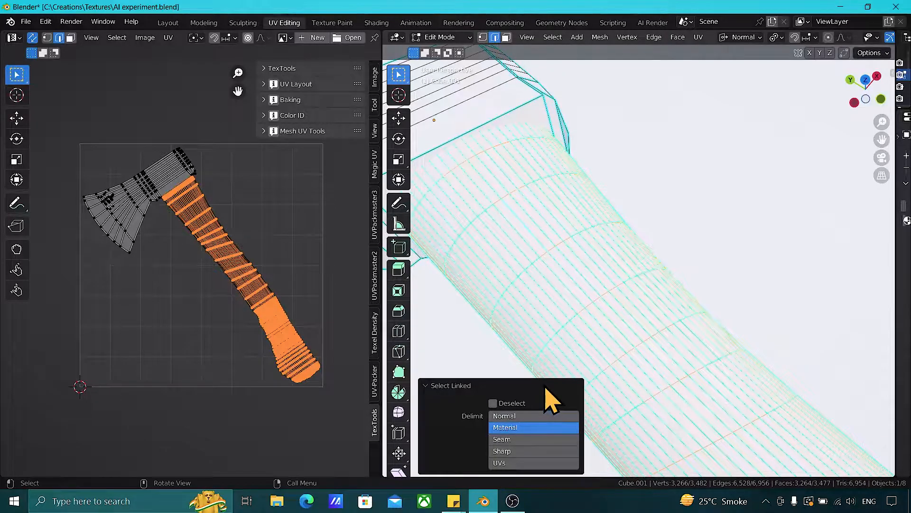
pyautogui.scroll(-5, 851, 38)
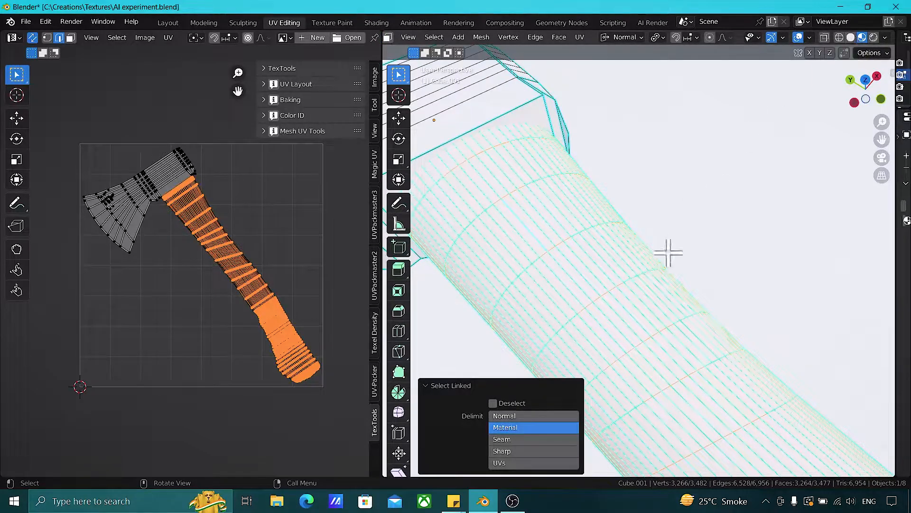
pyautogui.click(547, 443)
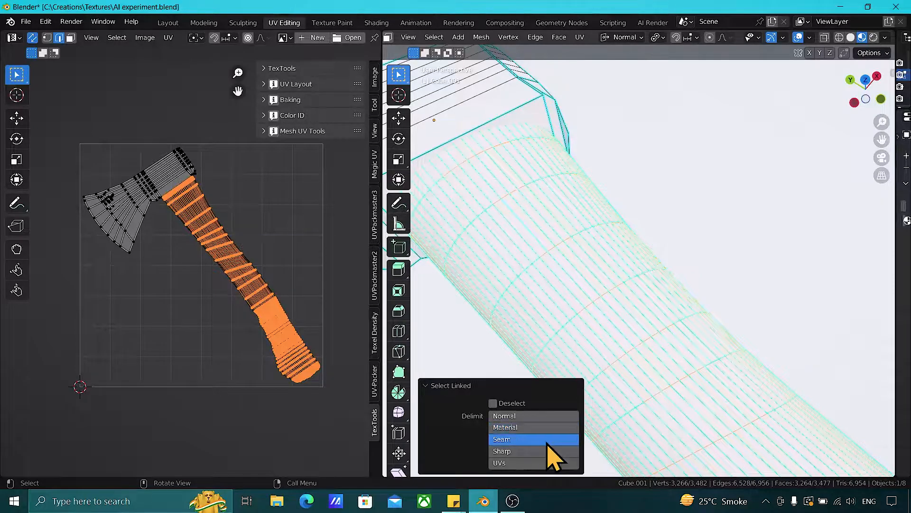
# Mark one lengthwise edge on the upper handle as a seam.
pyautogui.click(565, 287)
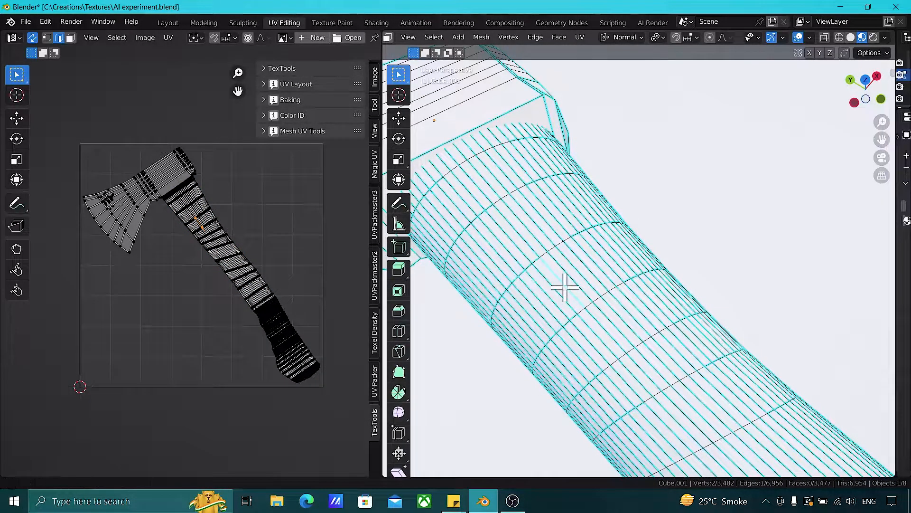
pyautogui.rightClick(565, 287)
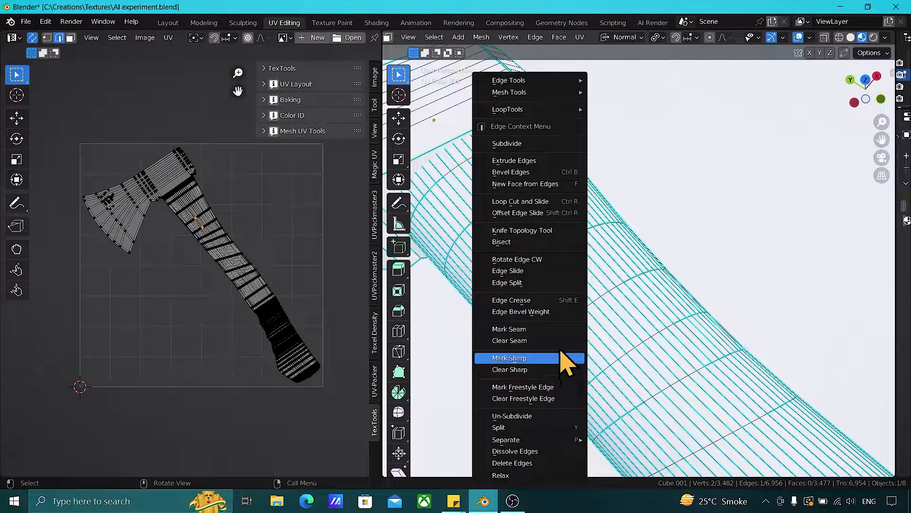
pyautogui.click(559, 327)
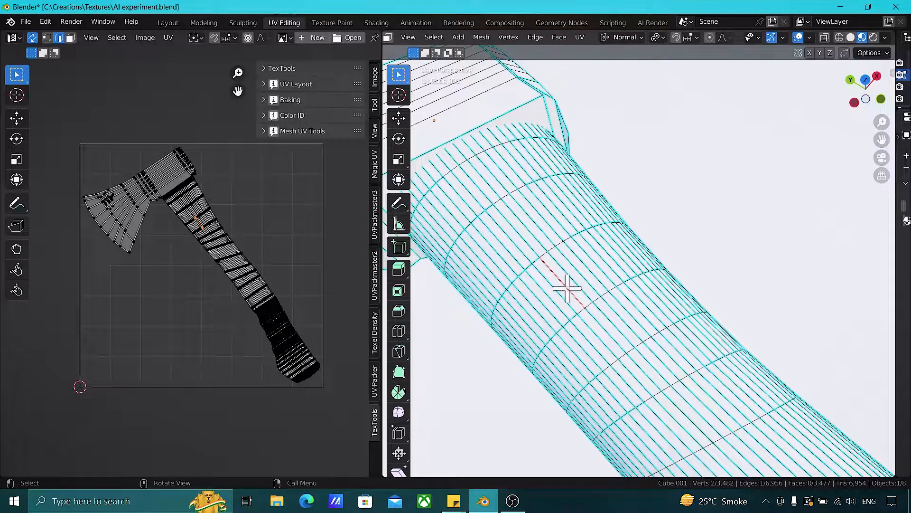
# Select the geometry linked to the seam edge, delimited by Sharp, and inspect the selected strip along the handle.
pyautogui.press('l')
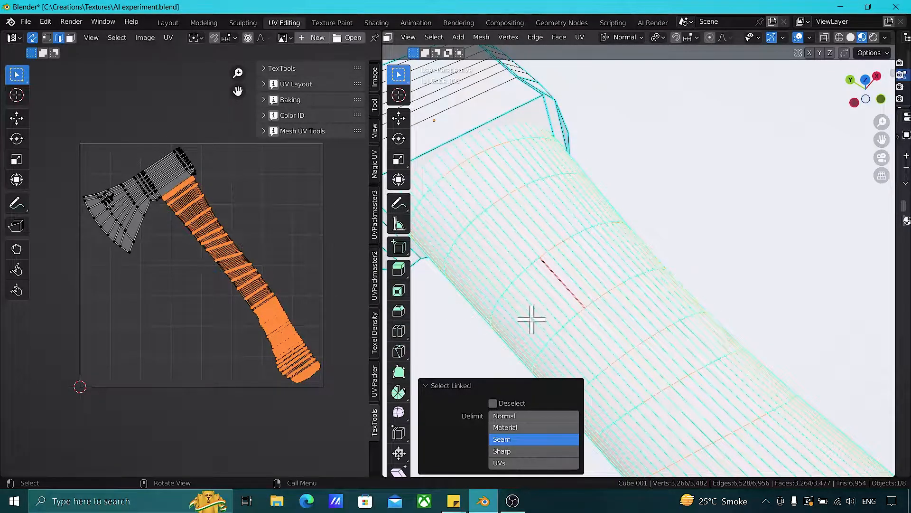
pyautogui.click(556, 451)
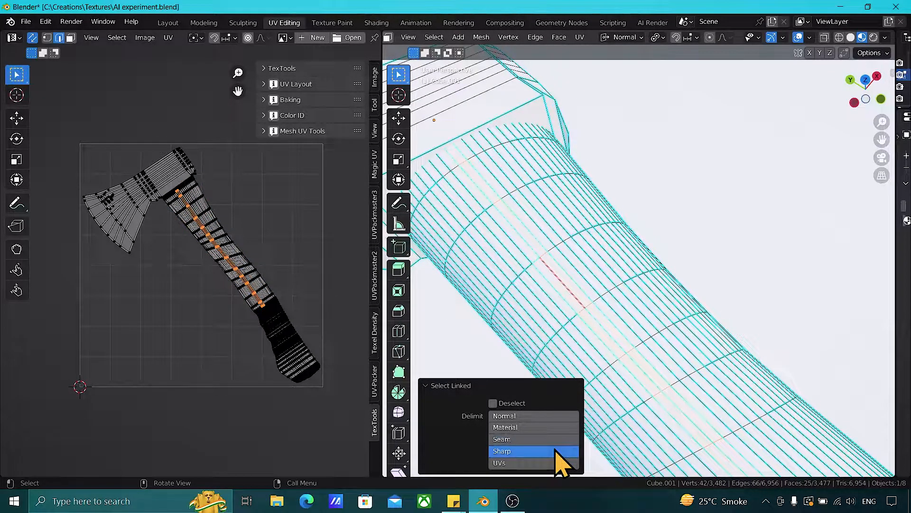
pyautogui.scroll(4, 540, 275)
pyautogui.scroll(-1, 540, 275)
pyautogui.moveTo(540, 275); pyautogui.dragTo(562, 270, button='middle')
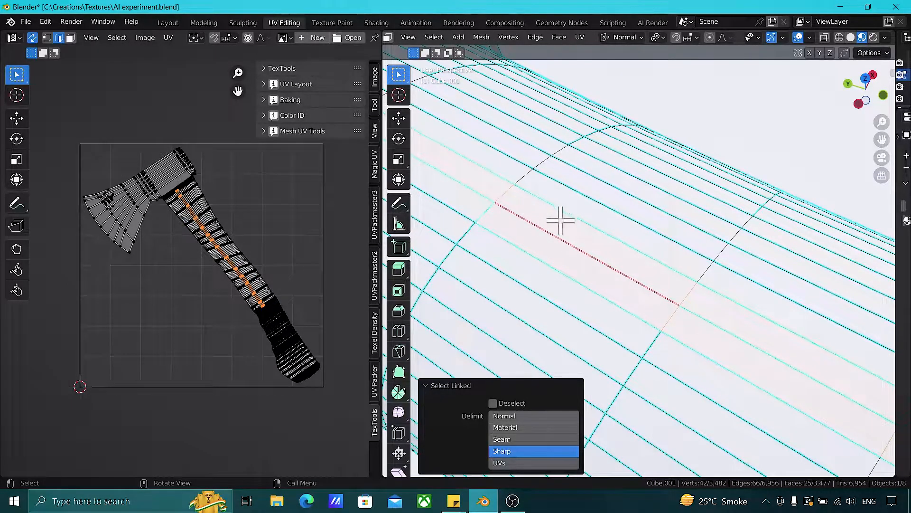
pyautogui.scroll(-5, 644, 274)
pyautogui.moveTo(637, 266); pyautogui.dragTo(597, 246, button='middle')
pyautogui.scroll(3, 597, 246)
# Switch the linked selection's delimit option to UVs and inspect the selected handle.
pyautogui.click(508, 463)
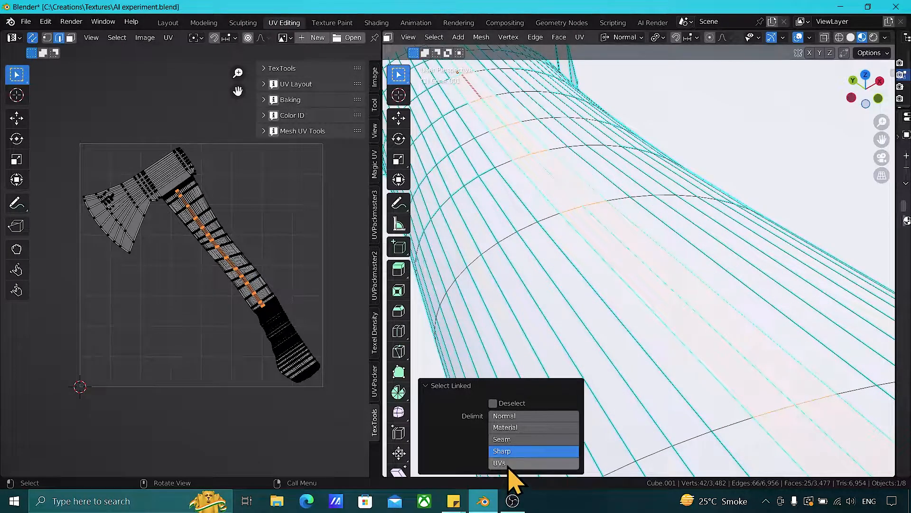
pyautogui.moveTo(836, 336); pyautogui.dragTo(815, 293, button='middle')
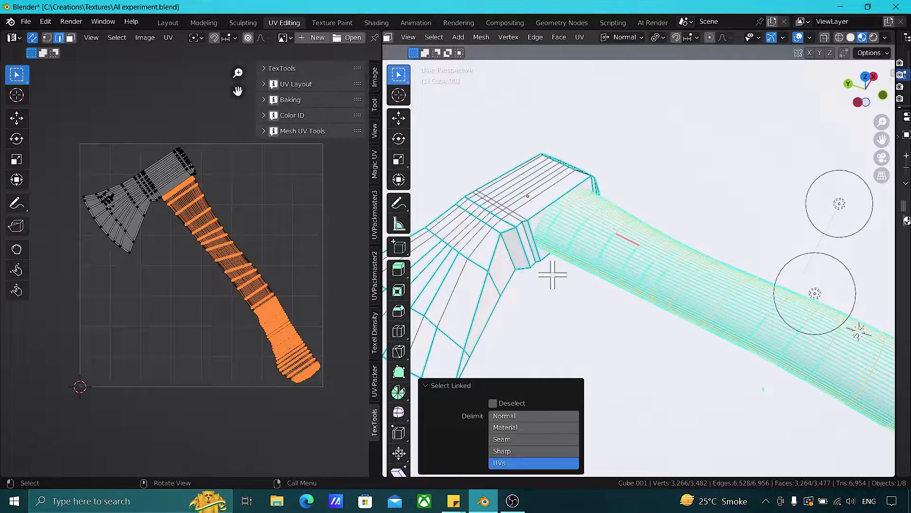
pyautogui.scroll(2, 631, 266)
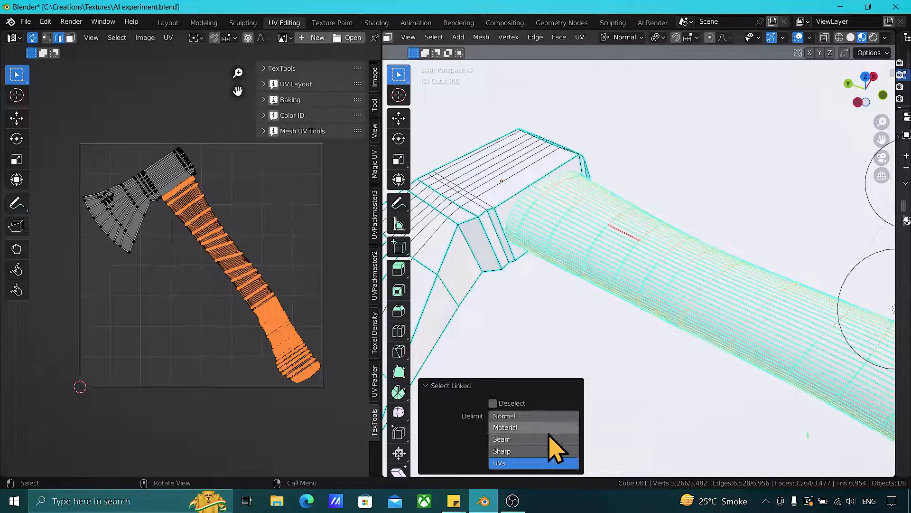
# Clear the sharp marking from all edges of the axe mesh and deselect everything.
pyautogui.click(661, 271)
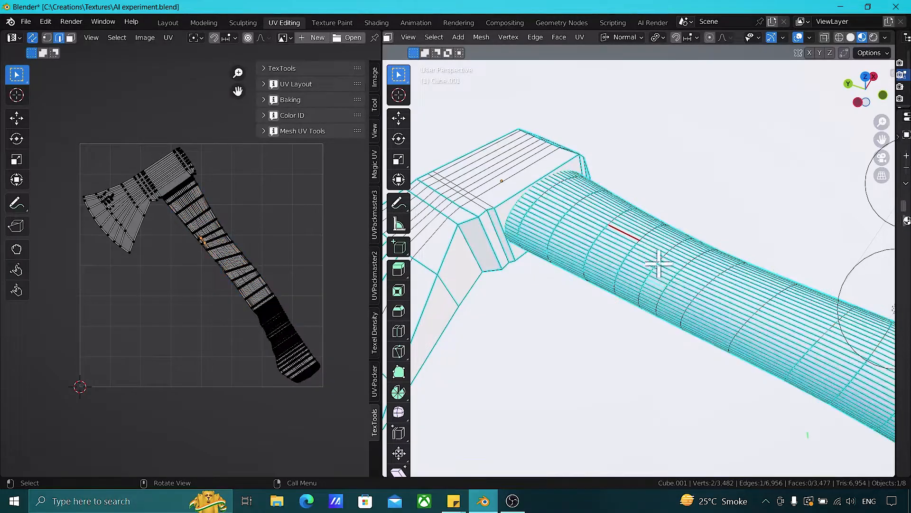
pyautogui.press('a')
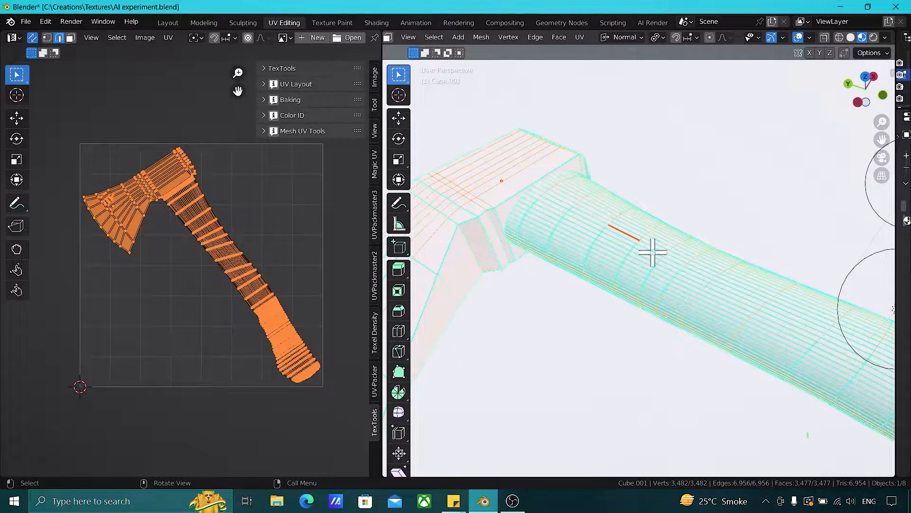
pyautogui.hotkey('ctrl', 'e')
pyautogui.click(659, 340)
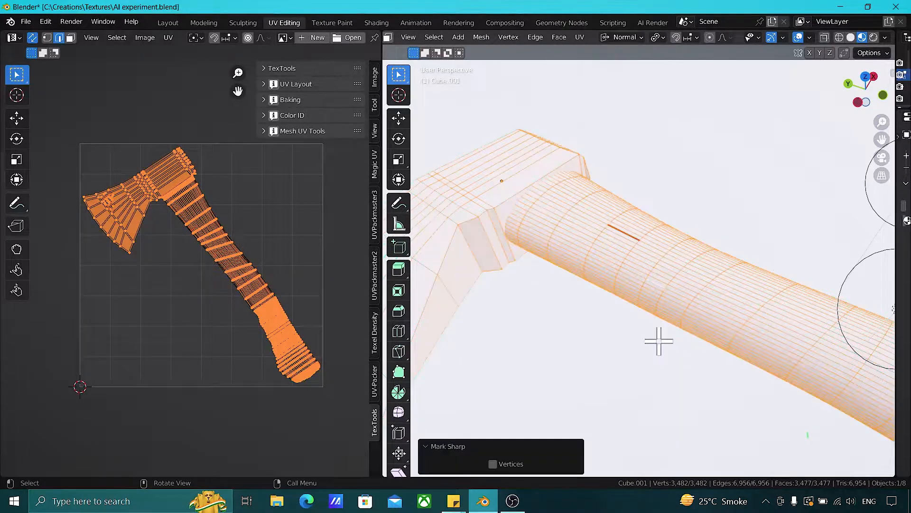
pyautogui.scroll(-2, 662, 271)
pyautogui.click(715, 204)
# Clear the seam from the marked lengthwise edge on the upper handle.
pyautogui.scroll(5, 610, 254)
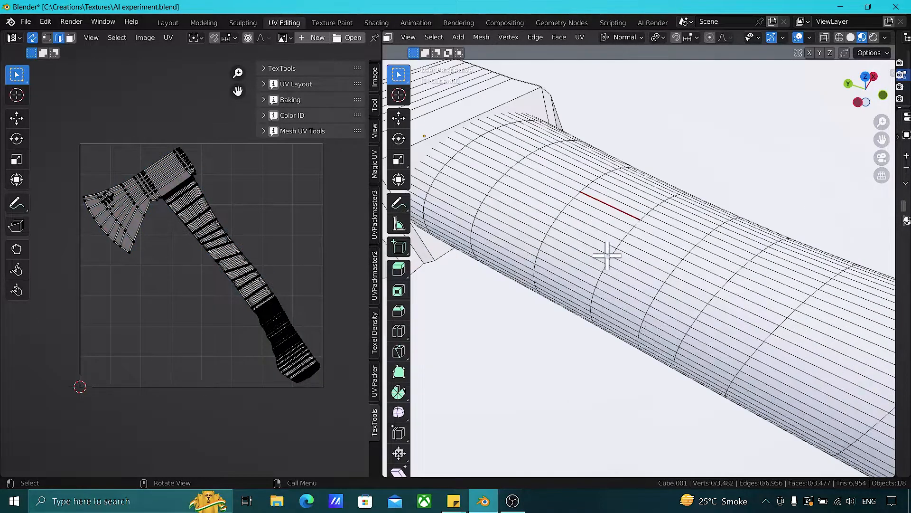
pyautogui.scroll(5, 607, 255)
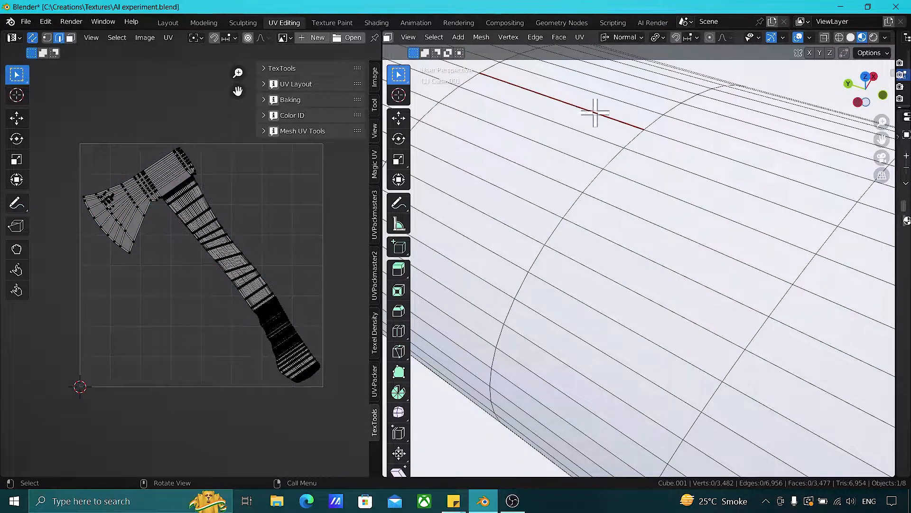
pyautogui.click(592, 111)
pyautogui.rightClick(594, 112)
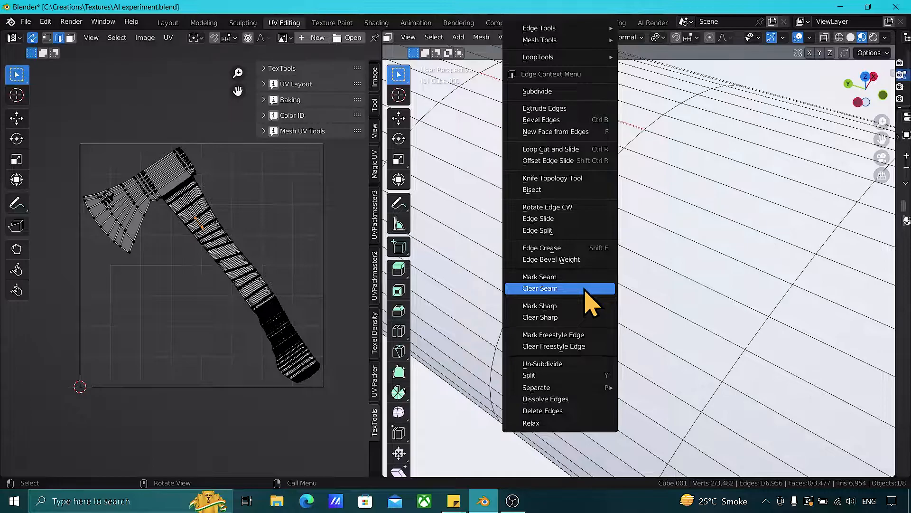
pyautogui.click(584, 306)
# Examine the whole axe from the head down to the end of the handle to plan where seams are needed.
pyautogui.scroll(-5, 681, 205)
pyautogui.scroll(4, 674, 204)
pyautogui.moveTo(623, 194); pyautogui.dragTo(644, 209, button='middle')
pyautogui.scroll(-4, 612, 194)
pyautogui.scroll(-1, 664, 154)
pyautogui.moveTo(663, 154); pyautogui.dragTo(706, 223, button='middle')
pyautogui.scroll(7, 660, 237)
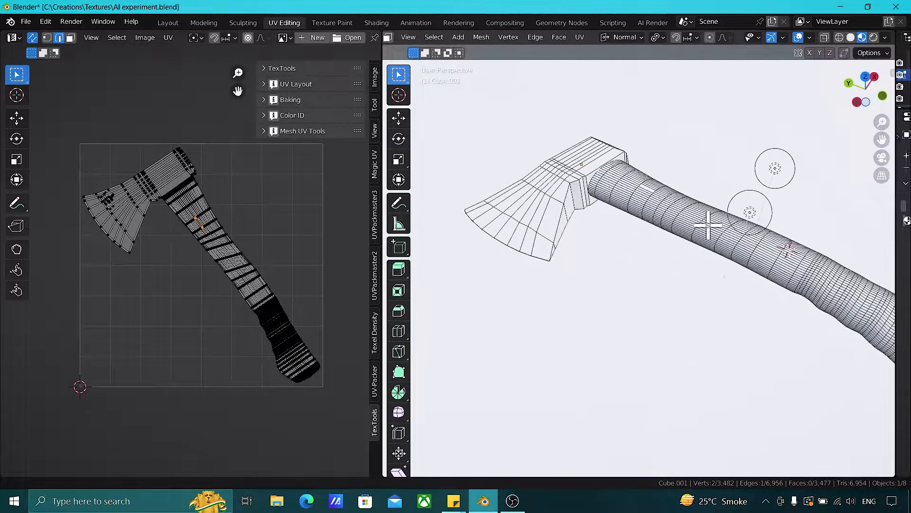
pyautogui.scroll(-1, 711, 222)
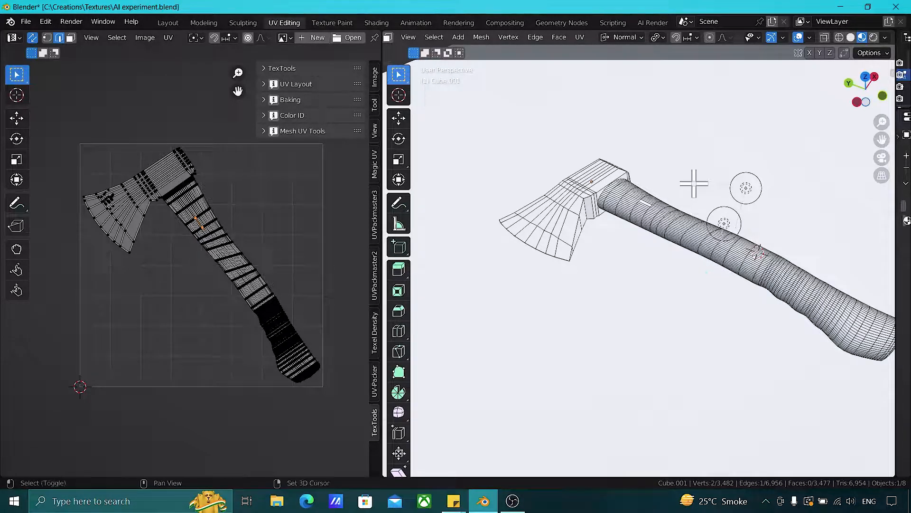
pyautogui.keyDown('shift'); pyautogui.moveTo(693, 183); pyautogui.dragTo(641, 163, button='middle'); pyautogui.keyUp('shift')
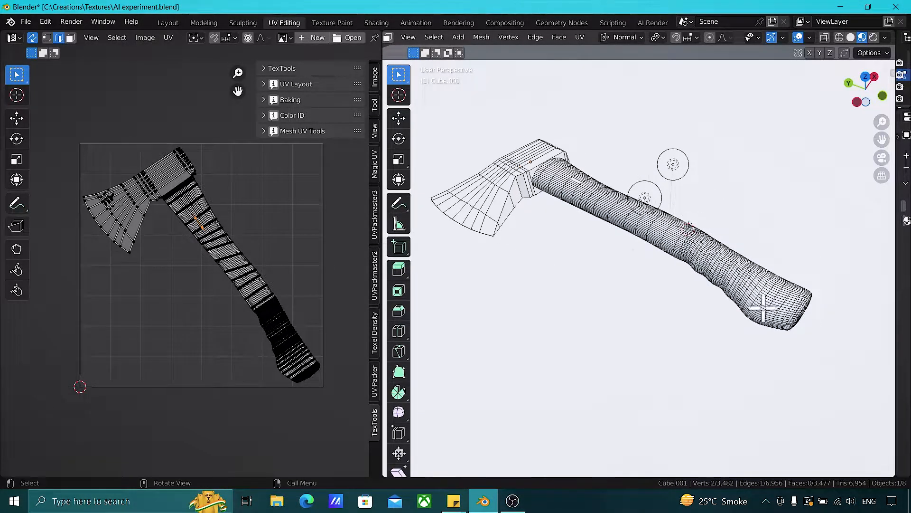
pyautogui.click(803, 320)
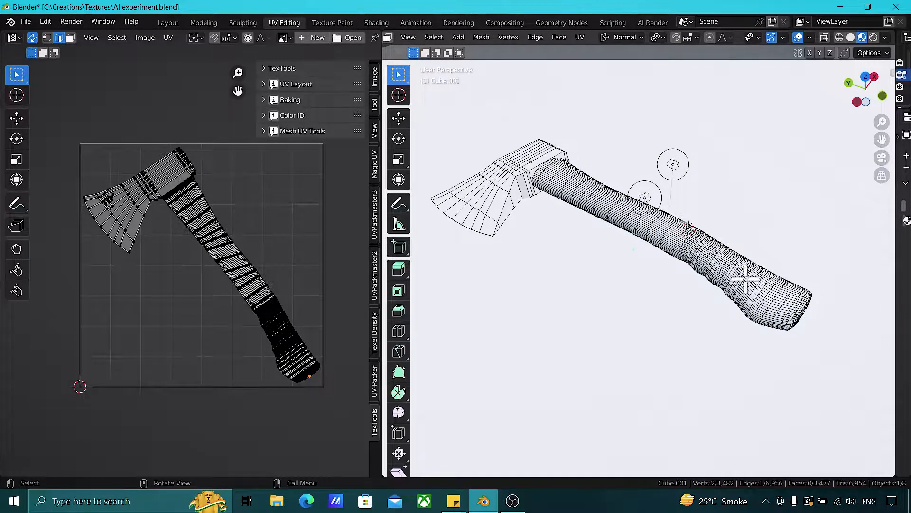
pyautogui.scroll(1, 712, 273)
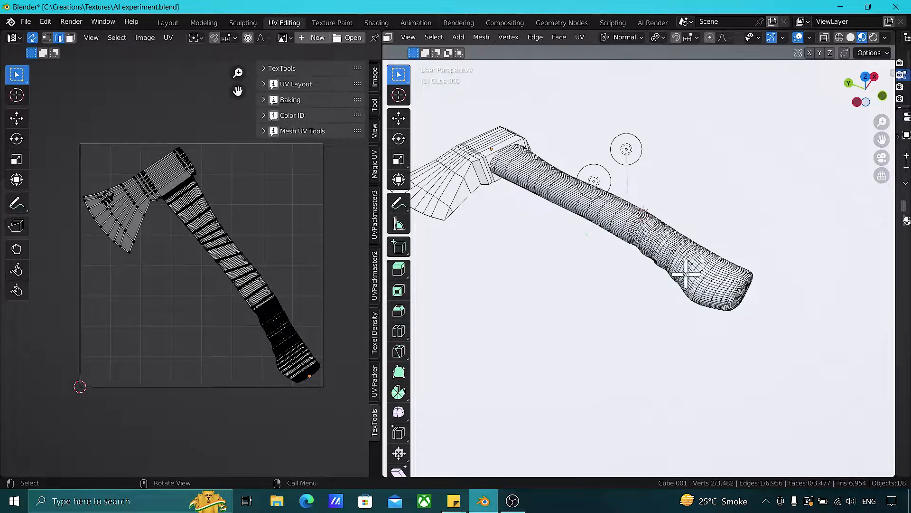
pyautogui.scroll(1, 688, 273)
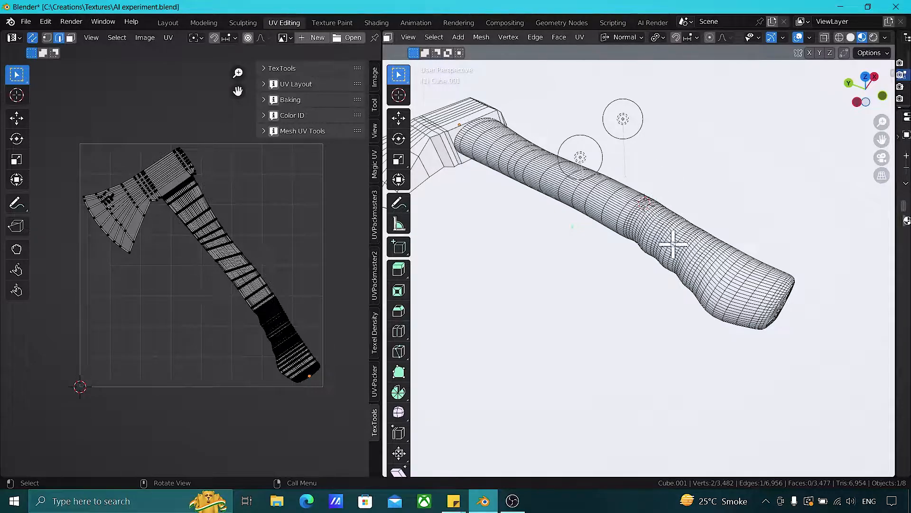
pyautogui.keyDown('shift'); pyautogui.moveTo(675, 246); pyautogui.dragTo(626, 220, button='middle'); pyautogui.keyUp('shift')
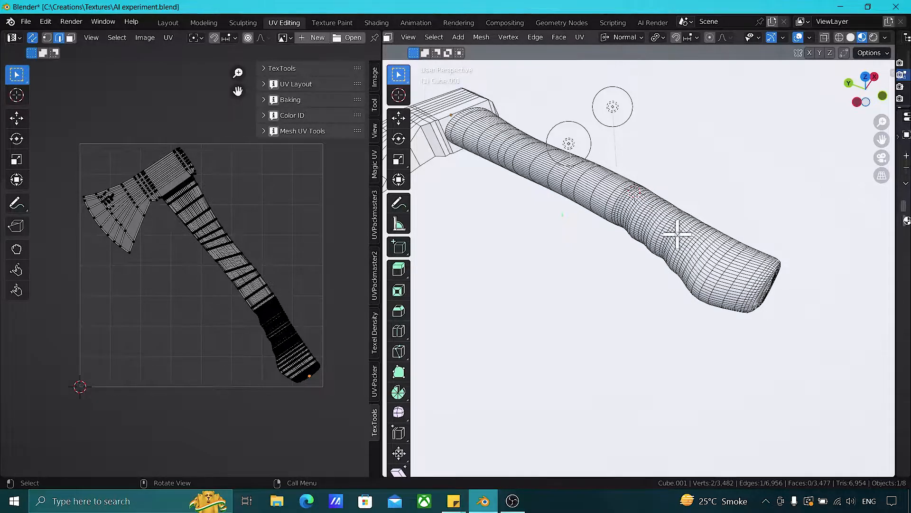
# Select the entire axe mesh and unwrap its UVs.
pyautogui.press('a')
pyautogui.press('u')
pyautogui.click(647, 84)
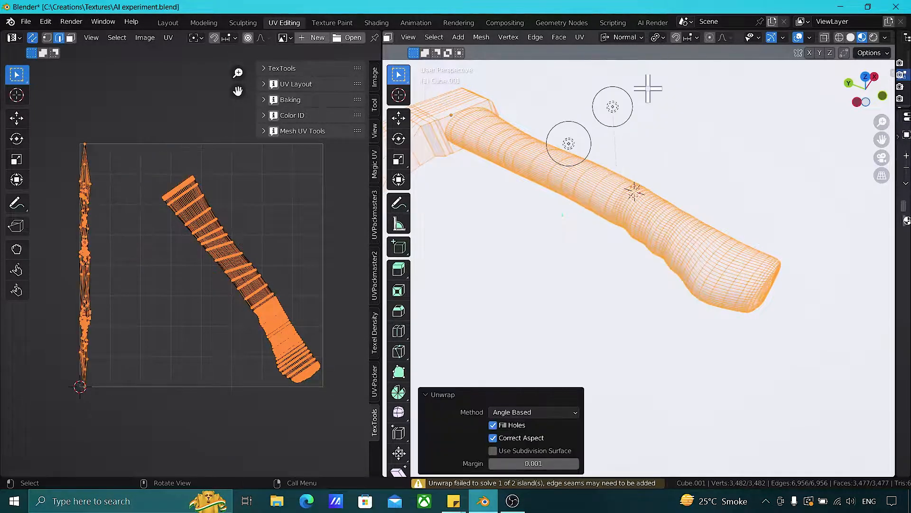
# Select the narrow vertical UV island to check which part of the axe it belongs to.
pyautogui.scroll(2, 109, 332)
pyautogui.scroll(-1, 111, 332)
pyautogui.moveTo(112, 332); pyautogui.dragTo(145, 316, button='middle')
pyautogui.click(158, 304)
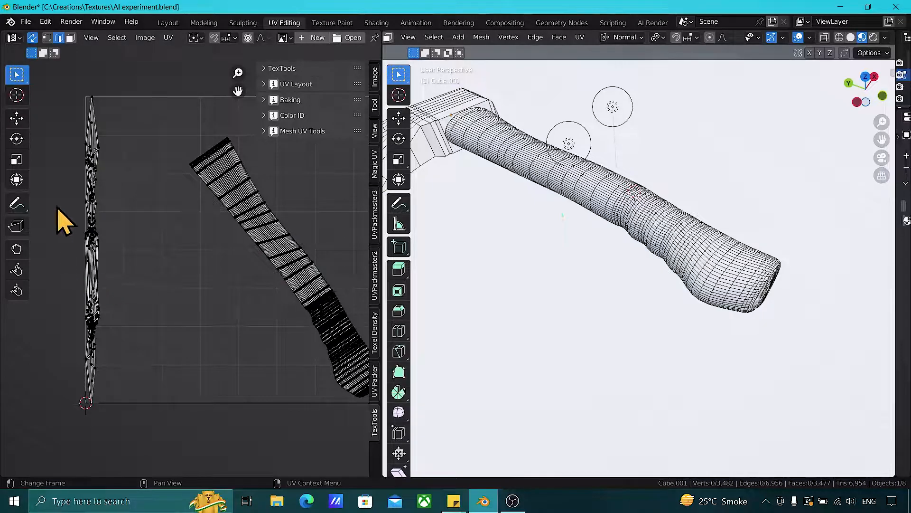
pyautogui.moveTo(86, 70); pyautogui.dragTo(151, 442)
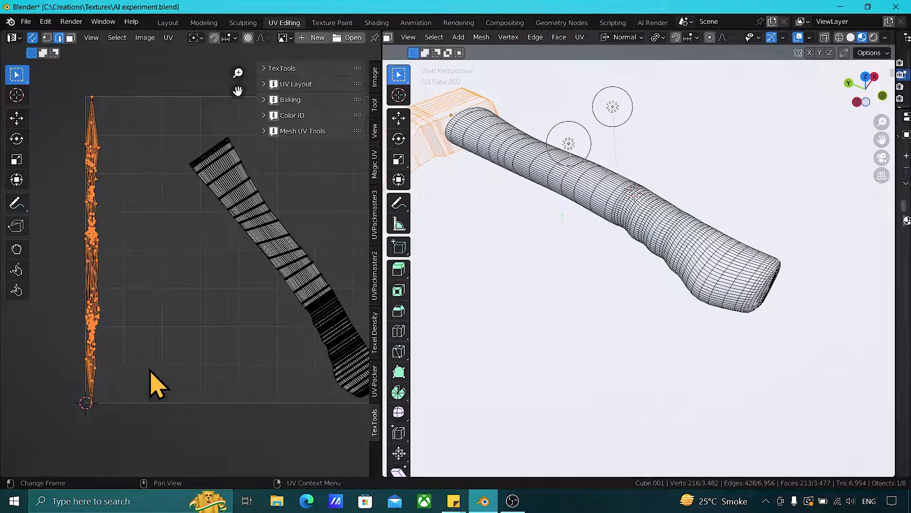
# Mark a seam on the edge loop running around the rounded butt end of the handle.
pyautogui.scroll(-2, 525, 210)
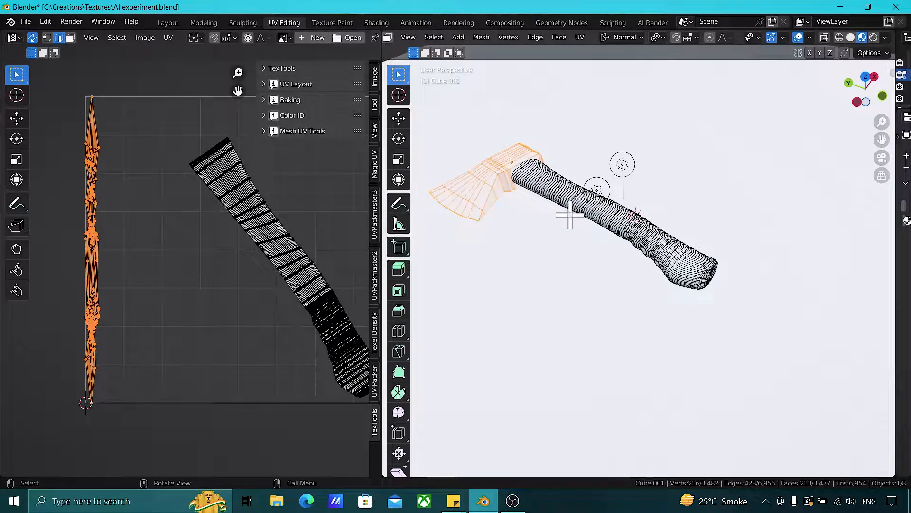
pyautogui.click(610, 233)
pyautogui.scroll(4, 682, 251)
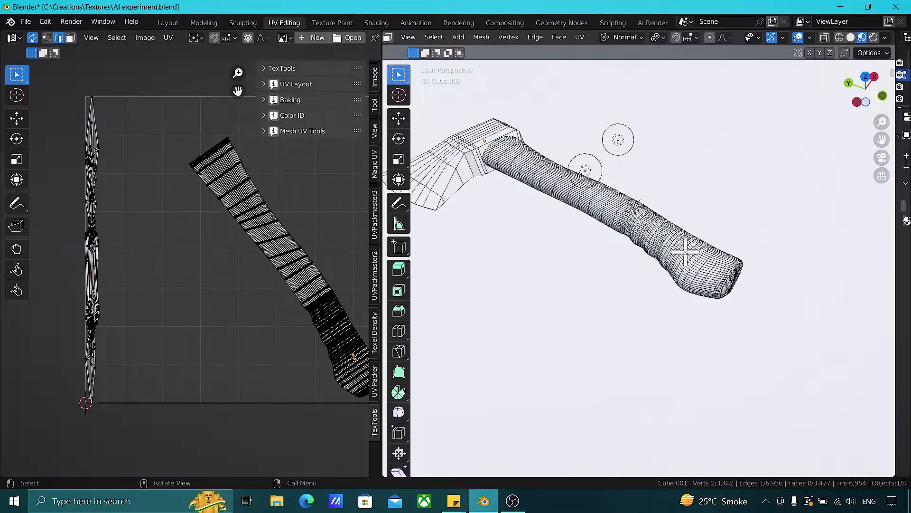
pyautogui.moveTo(753, 299); pyautogui.dragTo(669, 287, button='middle')
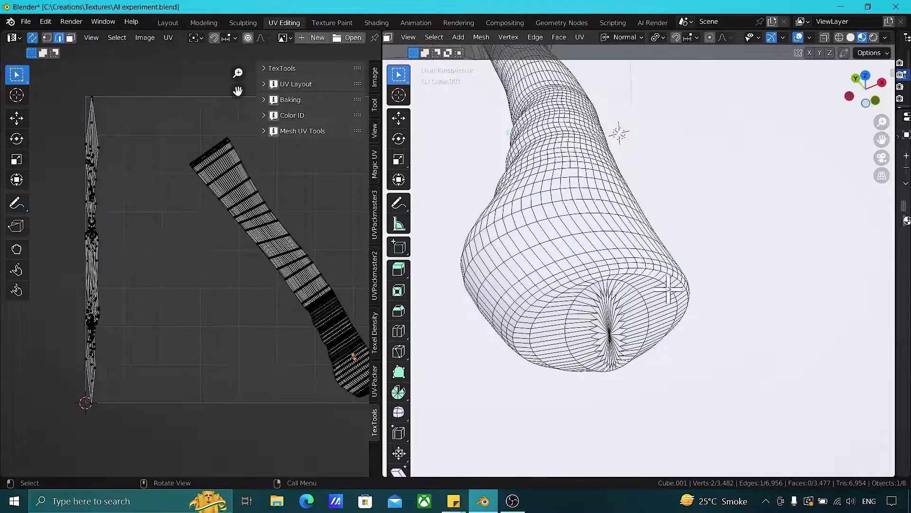
pyautogui.moveTo(614, 285); pyautogui.dragTo(622, 281, button='middle')
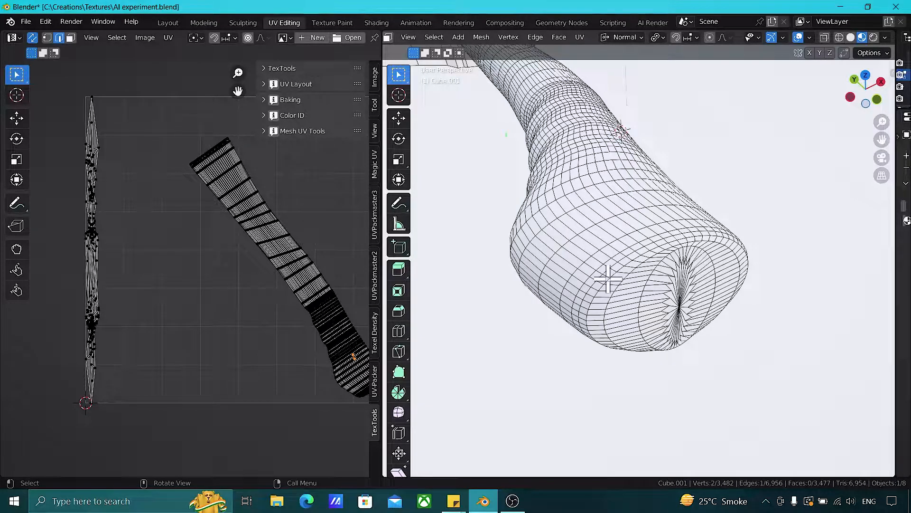
pyautogui.scroll(8, 618, 287)
pyautogui.moveTo(608, 272); pyautogui.dragTo(682, 217, button='middle')
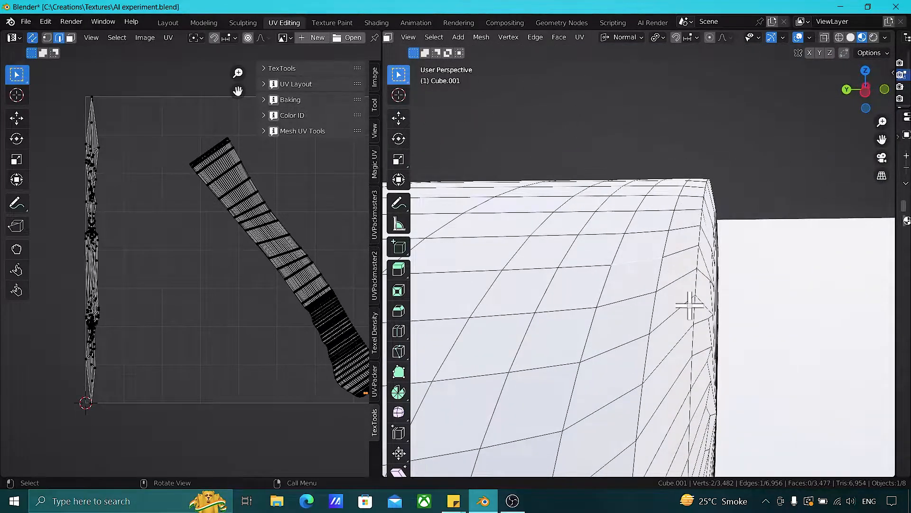
pyautogui.scroll(-4, 690, 305)
pyautogui.moveTo(692, 306); pyautogui.dragTo(646, 302, button='middle')
pyautogui.scroll(-1, 669, 293)
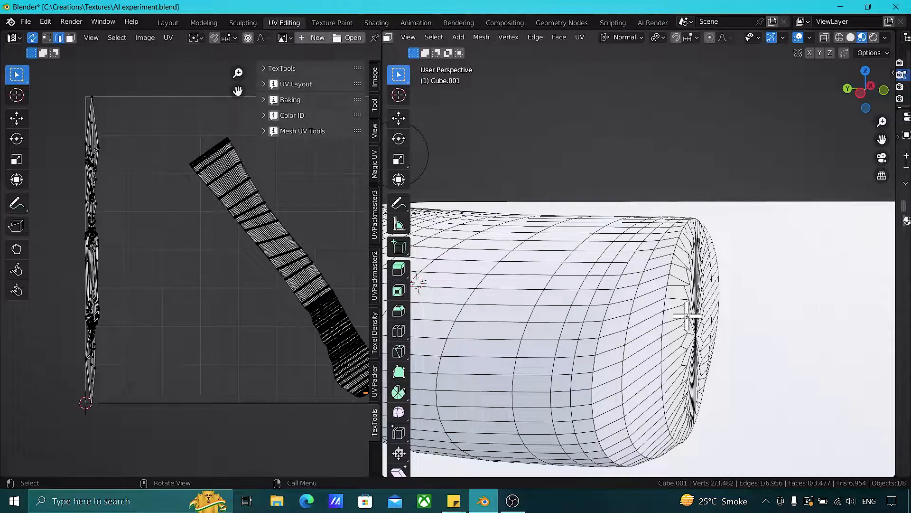
pyautogui.moveTo(687, 315)
pyautogui.mouseDown(button='middle')
pyautogui.moveTo(611, 304)
pyautogui.moveTo(698, 329)
pyautogui.moveTo(611, 301)
pyautogui.moveTo(596, 333)
pyautogui.moveTo(600, 342)
pyautogui.moveTo(672, 321)
pyautogui.moveTo(692, 306)
pyautogui.mouseUp(button='middle')
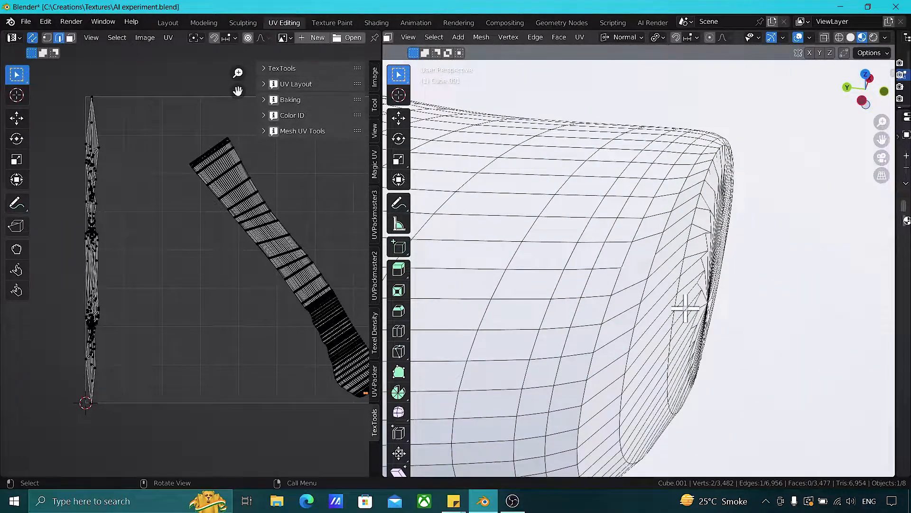
pyautogui.keyDown('alt'); pyautogui.click(608, 311); pyautogui.keyUp('alt')
pyautogui.moveTo(607, 312)
pyautogui.mouseDown(button='middle')
pyautogui.moveTo(657, 312)
pyautogui.moveTo(617, 299)
pyautogui.mouseUp(button='middle')
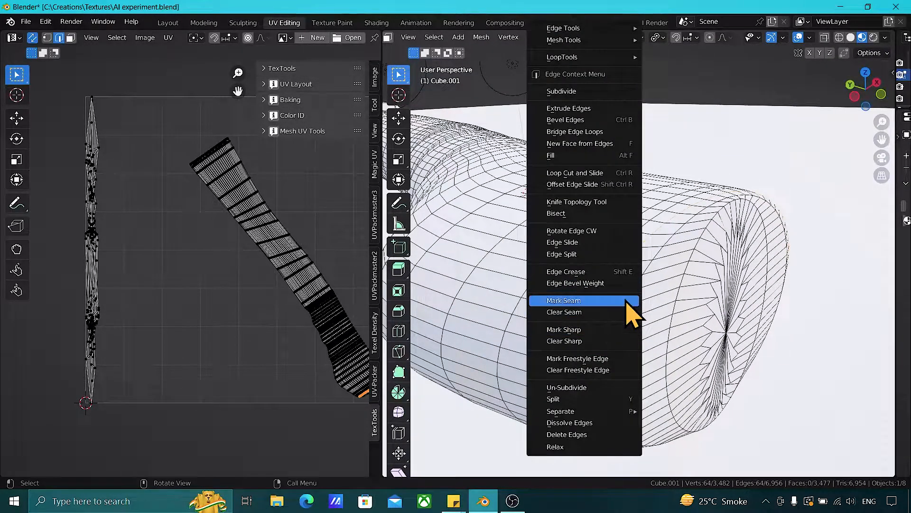
pyautogui.click(565, 300)
# Examine the handle's top end inside the axe head in see-through display to locate the edge loop for a seam.
pyautogui.moveTo(671, 291); pyautogui.dragTo(708, 314, button='middle')
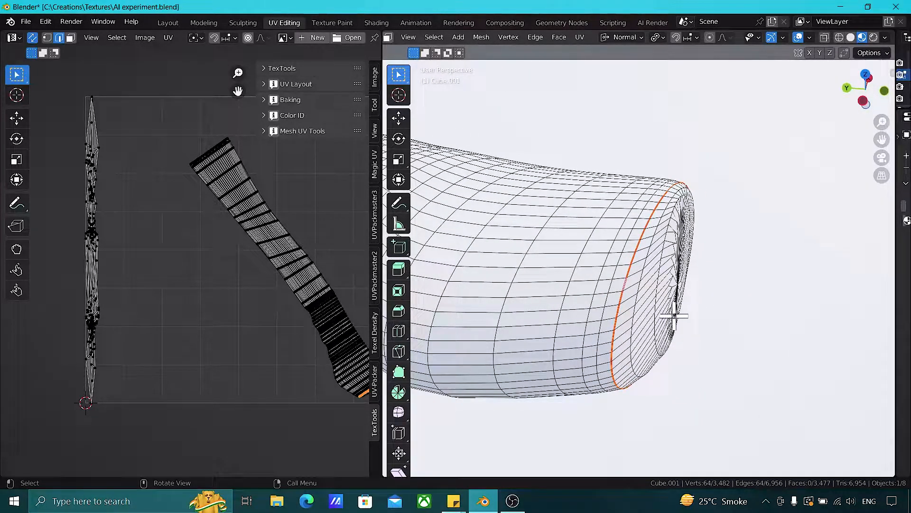
pyautogui.moveTo(674, 315); pyautogui.dragTo(621, 302, button='middle')
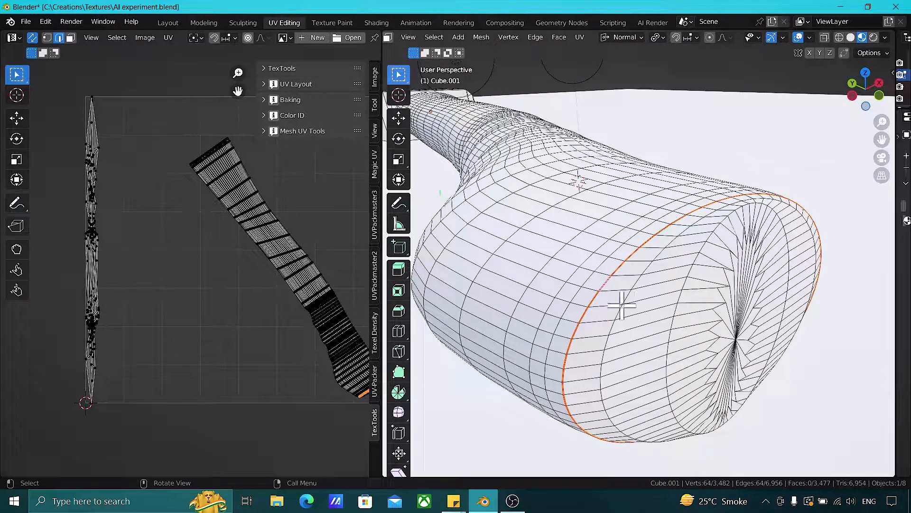
pyautogui.moveTo(622, 304); pyautogui.dragTo(636, 336, button='middle')
pyautogui.scroll(-6, 636, 336)
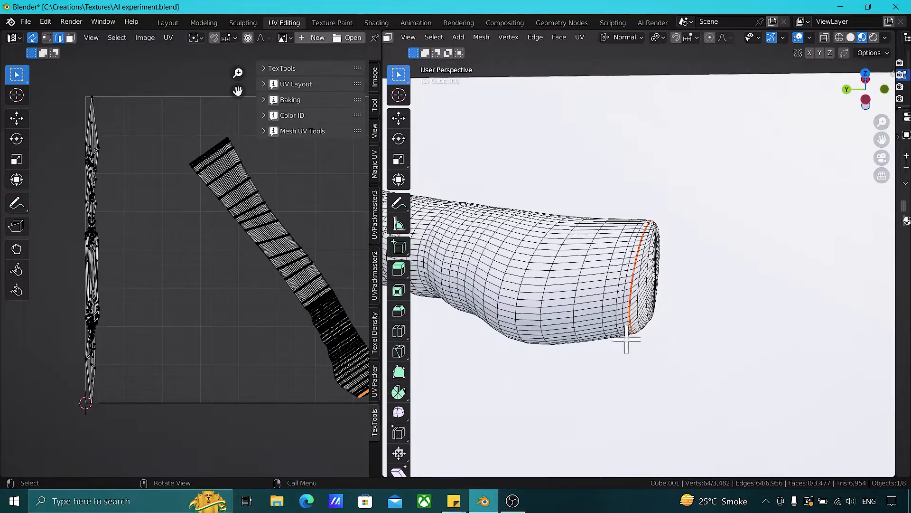
pyautogui.keyDown('shift'); pyautogui.moveTo(578, 328); pyautogui.dragTo(802, 360, button='middle'); pyautogui.keyUp('shift')
pyautogui.keyDown('shift'); pyautogui.moveTo(593, 281); pyautogui.dragTo(811, 275, button='middle'); pyautogui.keyUp('shift')
pyautogui.keyDown('shift'); pyautogui.moveTo(674, 260); pyautogui.dragTo(845, 281, button='middle'); pyautogui.keyUp('shift')
pyautogui.keyDown('shift'); pyautogui.moveTo(655, 273); pyautogui.dragTo(710, 276, button='middle'); pyautogui.keyUp('shift')
pyautogui.scroll(2, 710, 277)
pyautogui.scroll(1, 585, 271)
pyautogui.keyDown('shift'); pyautogui.moveTo(548, 270); pyautogui.dragTo(720, 287, button='middle'); pyautogui.keyUp('shift')
pyautogui.scroll(-1, 605, 270)
pyautogui.hotkey('alt', 'z')
pyautogui.scroll(2, 524, 252)
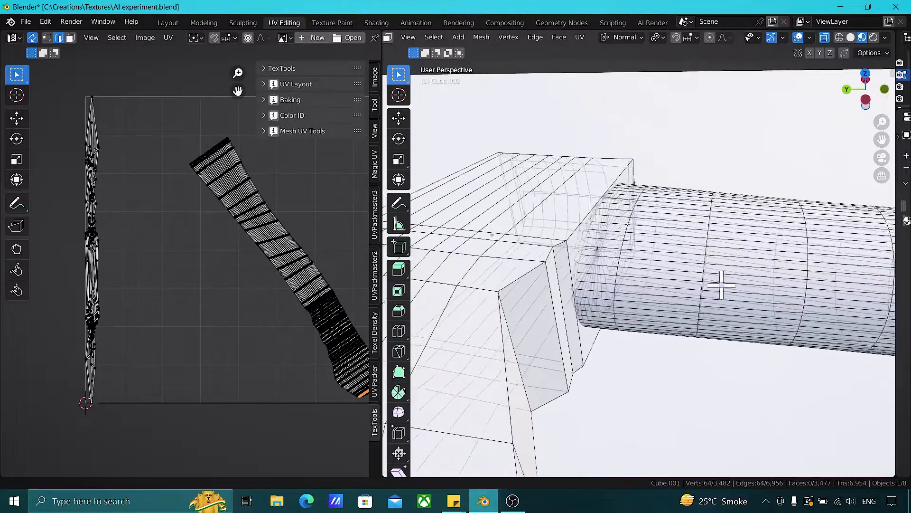
pyautogui.scroll(3, 712, 285)
pyautogui.moveTo(610, 259); pyautogui.dragTo(598, 260, button='middle')
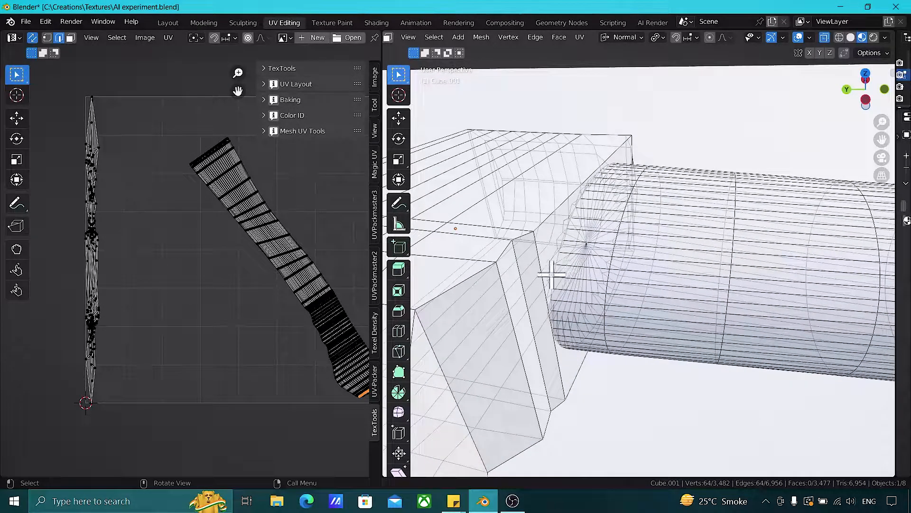
pyautogui.moveTo(568, 308); pyautogui.dragTo(723, 299, button='middle')
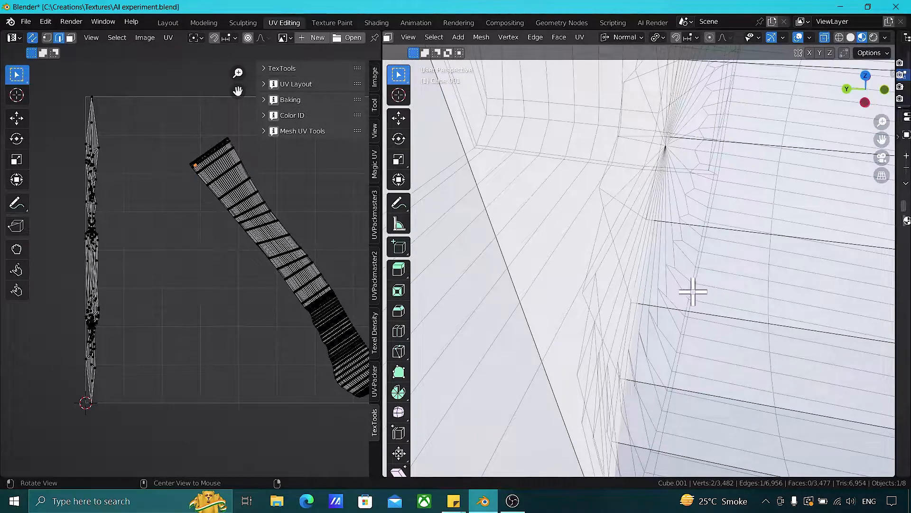
pyautogui.moveTo(677, 281)
pyautogui.mouseDown(button='middle')
pyautogui.moveTo(749, 279)
pyautogui.moveTo(788, 265)
pyautogui.moveTo(600, 277)
pyautogui.moveTo(549, 266)
pyautogui.moveTo(615, 278)
pyautogui.moveTo(533, 265)
pyautogui.moveTo(611, 265)
pyautogui.moveTo(584, 346)
pyautogui.moveTo(576, 321)
pyautogui.moveTo(419, 291)
pyautogui.mouseUp(button='middle')
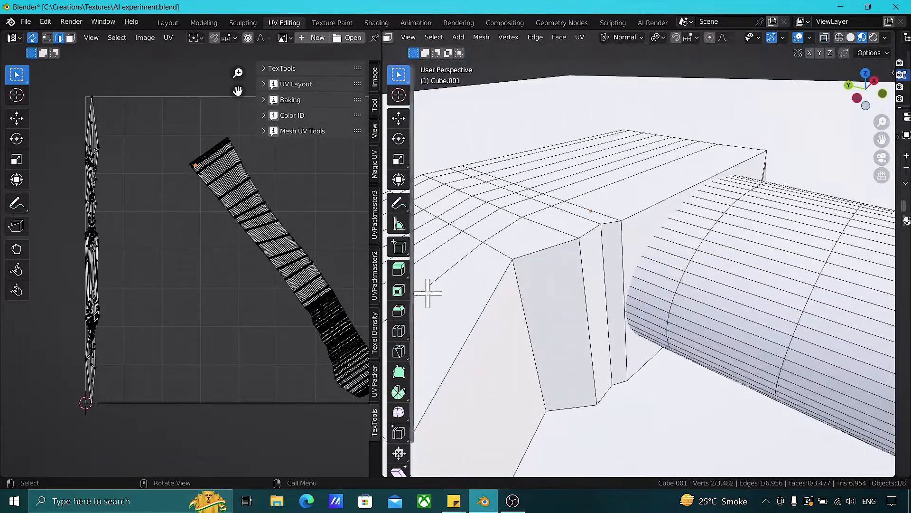
# Mark a seam on the edge loop around the handle's top end where it enters the axe head.
pyautogui.scroll(3, 589, 307)
pyautogui.hotkey('alt', 'z')
pyautogui.moveTo(589, 307); pyautogui.dragTo(662, 304, button='middle')
pyautogui.scroll(2, 676, 308)
pyautogui.hotkey('alt', 'z')
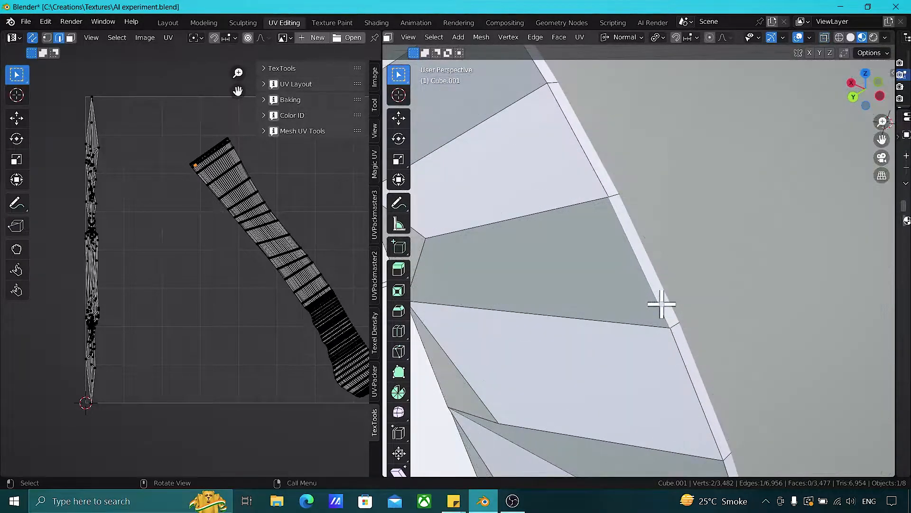
pyautogui.keyDown('alt'); pyautogui.click(654, 302); pyautogui.keyUp('alt')
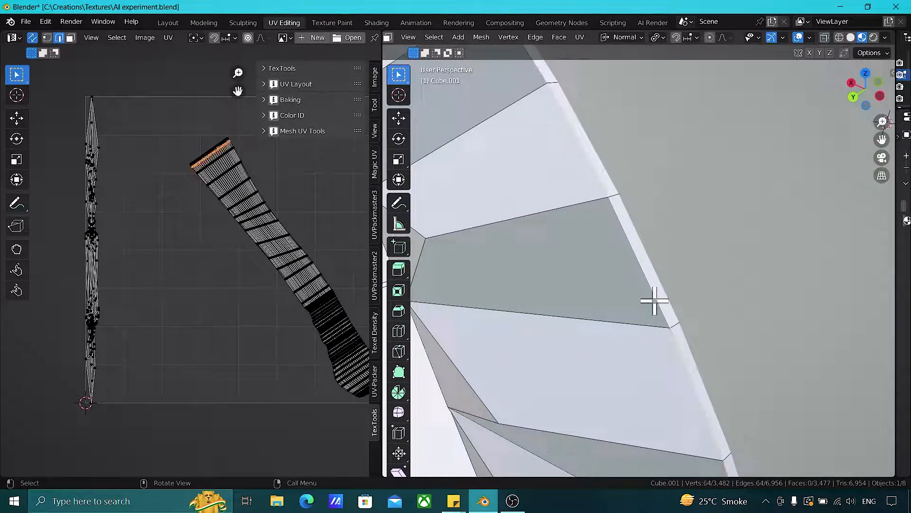
pyautogui.rightClick(655, 301)
pyautogui.click(645, 302)
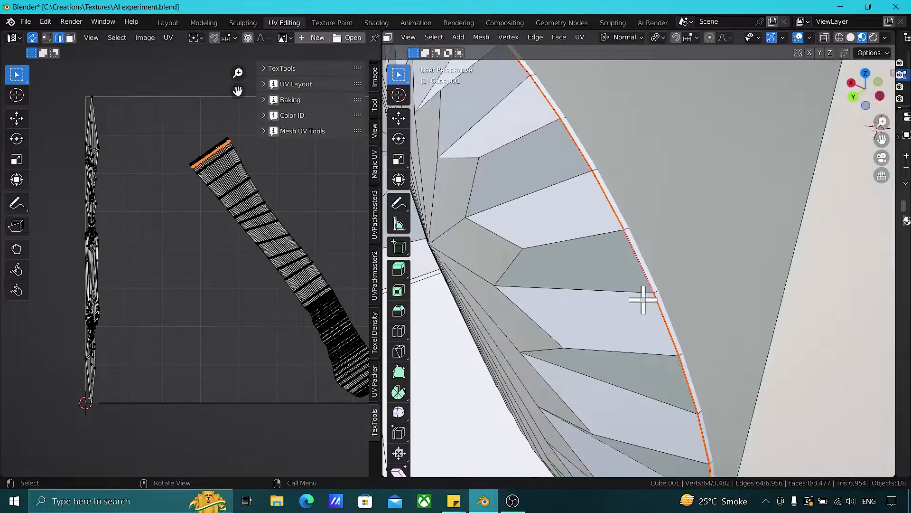
# Examine the handle from head to butt end to choose where a lengthwise seam should run.
pyautogui.scroll(-5, 643, 299)
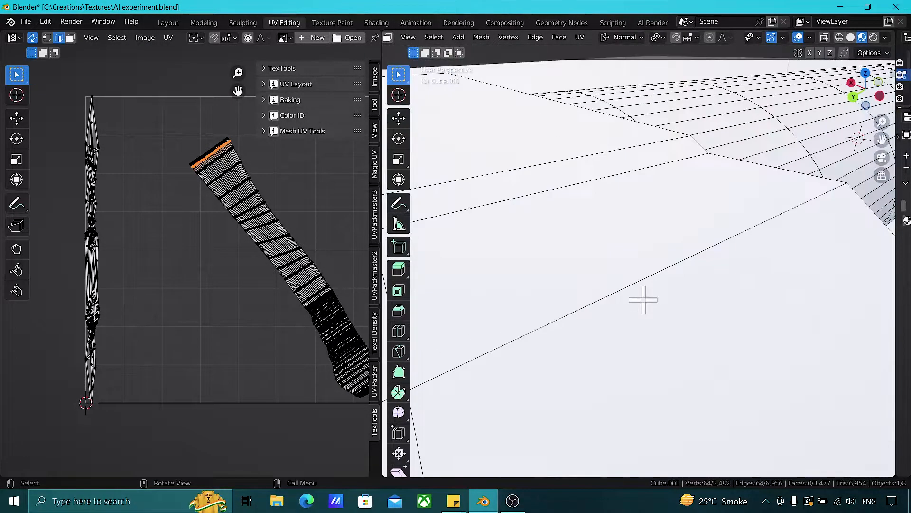
pyautogui.keyDown('shift'); pyautogui.moveTo(759, 256); pyautogui.dragTo(578, 331, button='middle'); pyautogui.keyUp('shift')
pyautogui.scroll(-3, 716, 257)
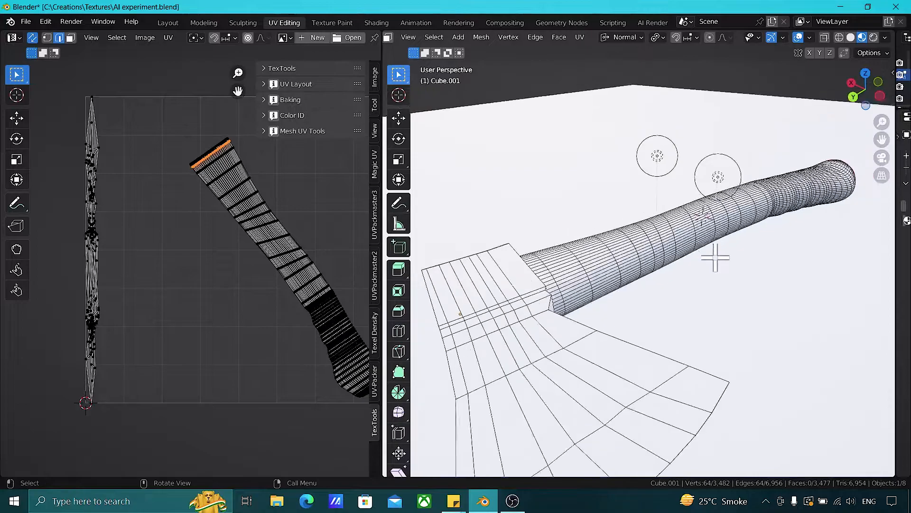
pyautogui.keyDown('shift'); pyautogui.moveTo(752, 240); pyautogui.dragTo(660, 280, button='middle'); pyautogui.keyUp('shift')
pyautogui.scroll(1, 777, 248)
pyautogui.moveTo(777, 248); pyautogui.dragTo(758, 368, button='middle')
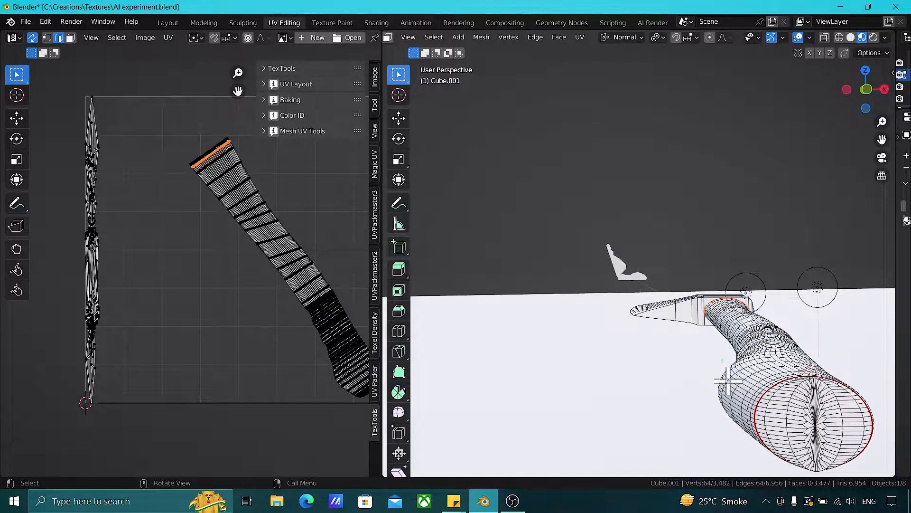
pyautogui.moveTo(686, 358); pyautogui.dragTo(729, 366, button='middle')
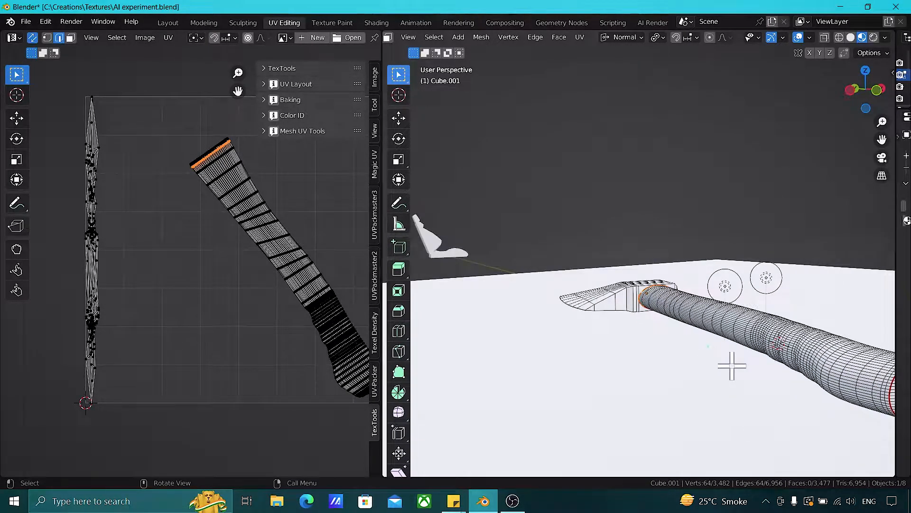
pyautogui.scroll(-2, 764, 367)
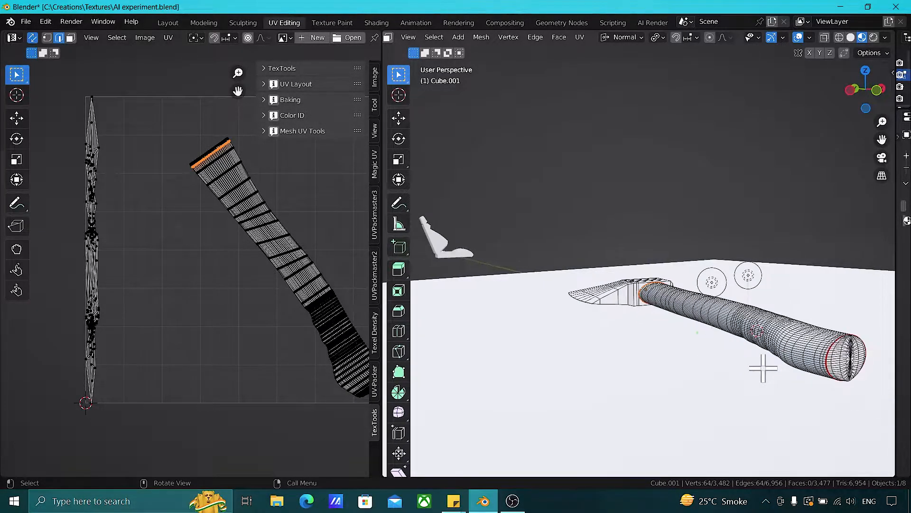
pyautogui.moveTo(764, 367); pyautogui.dragTo(674, 351, button='middle')
pyautogui.scroll(2, 674, 352)
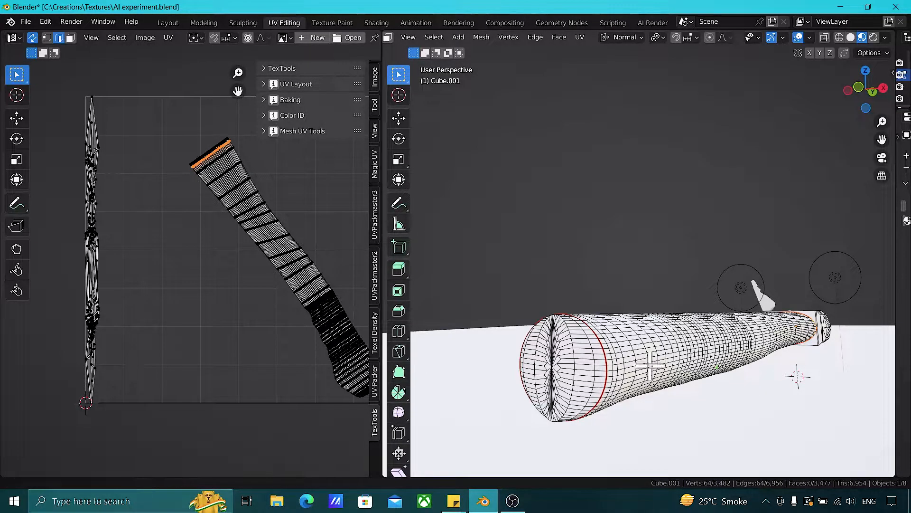
pyautogui.scroll(4, 646, 354)
pyautogui.moveTo(548, 401); pyautogui.dragTo(569, 366, button='middle')
pyautogui.click(576, 372)
pyautogui.moveTo(574, 371); pyautogui.dragTo(674, 416, button='middle')
pyautogui.press('Tab')
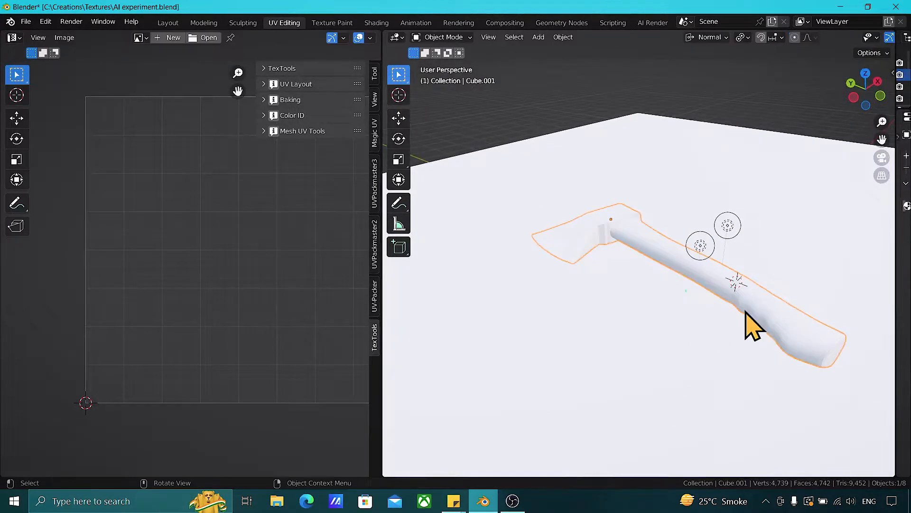
pyautogui.press('Tab')
pyautogui.moveTo(753, 352); pyautogui.dragTo(729, 354, button='middle')
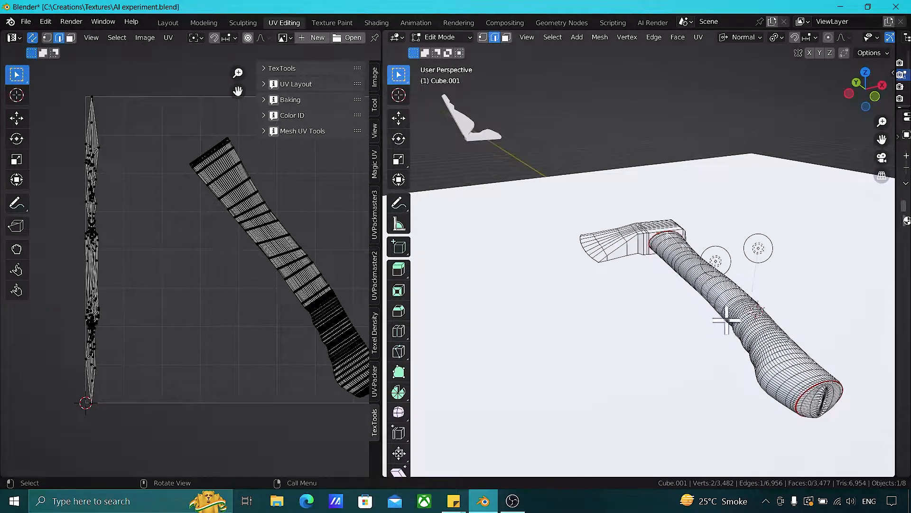
# Mark a seam on a lengthwise edge line running along the low side of the handle.
pyautogui.moveTo(735, 327); pyautogui.dragTo(659, 288, button='middle')
pyautogui.scroll(2, 661, 280)
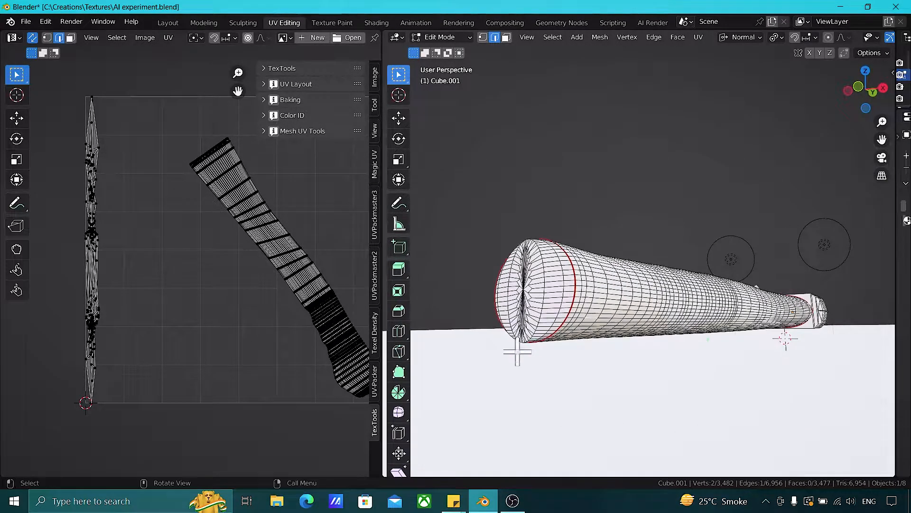
pyautogui.scroll(3, 546, 339)
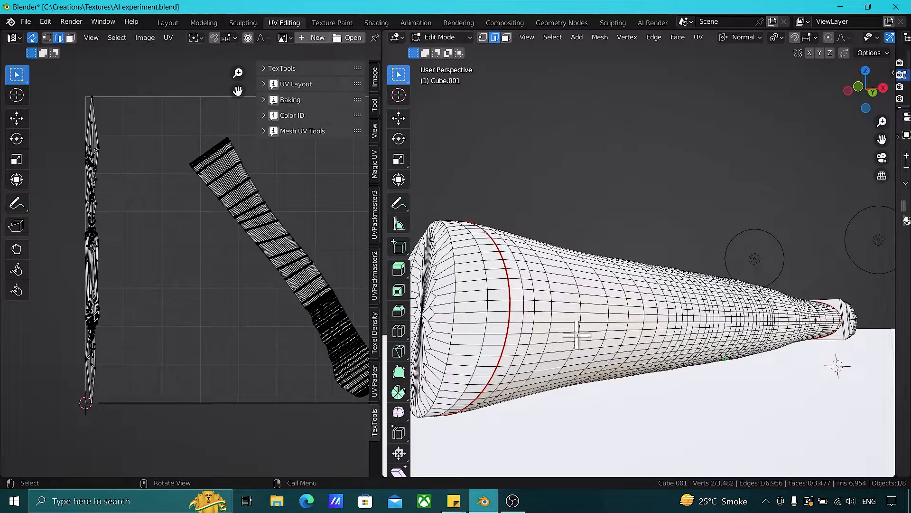
pyautogui.keyDown('alt'); pyautogui.click(545, 370); pyautogui.keyUp('alt')
pyautogui.scroll(-2, 544, 370)
pyautogui.moveTo(561, 354)
pyautogui.mouseDown(button='middle')
pyautogui.moveTo(586, 358)
pyautogui.moveTo(563, 358)
pyautogui.mouseUp(button='middle')
pyautogui.rightClick(599, 348)
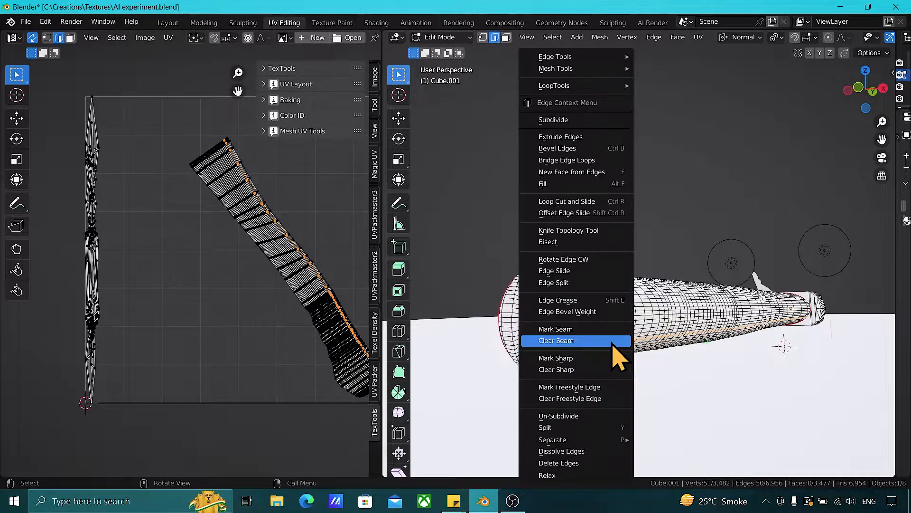
pyautogui.click(612, 329)
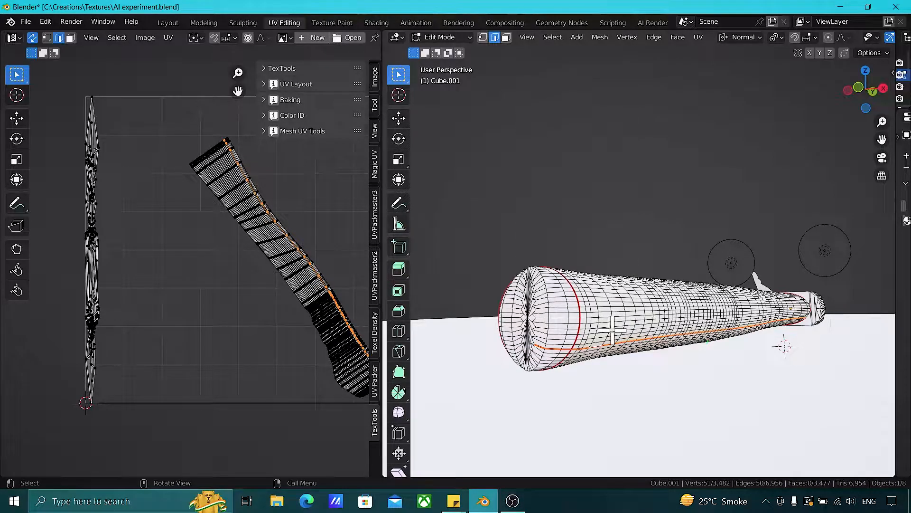
# Try to select the zigzag edges around the centre of the handle's butt cap for another seam.
pyautogui.moveTo(737, 317)
pyautogui.mouseDown(button='middle')
pyautogui.moveTo(709, 328)
pyautogui.moveTo(598, 328)
pyautogui.moveTo(682, 373)
pyautogui.moveTo(726, 351)
pyautogui.moveTo(755, 316)
pyautogui.mouseUp(button='middle')
pyautogui.scroll(2, 666, 335)
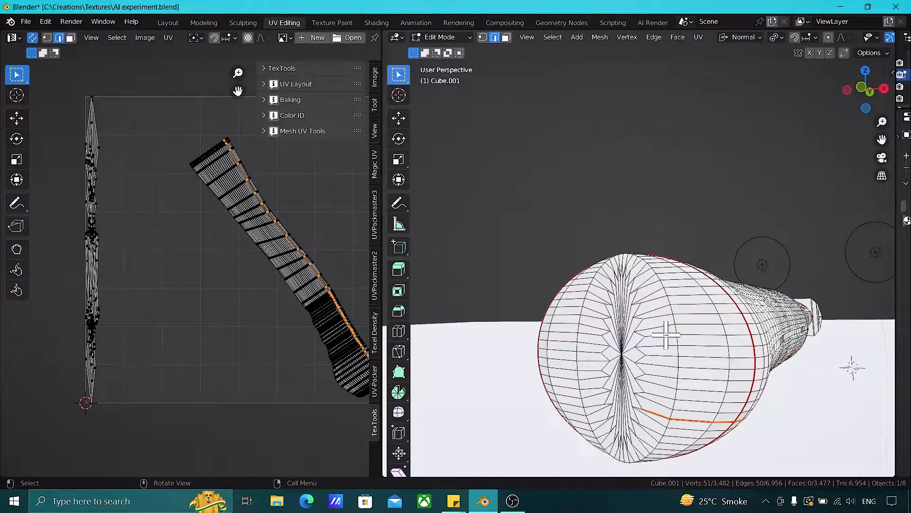
pyautogui.scroll(3, 614, 356)
pyautogui.scroll(-3, 634, 337)
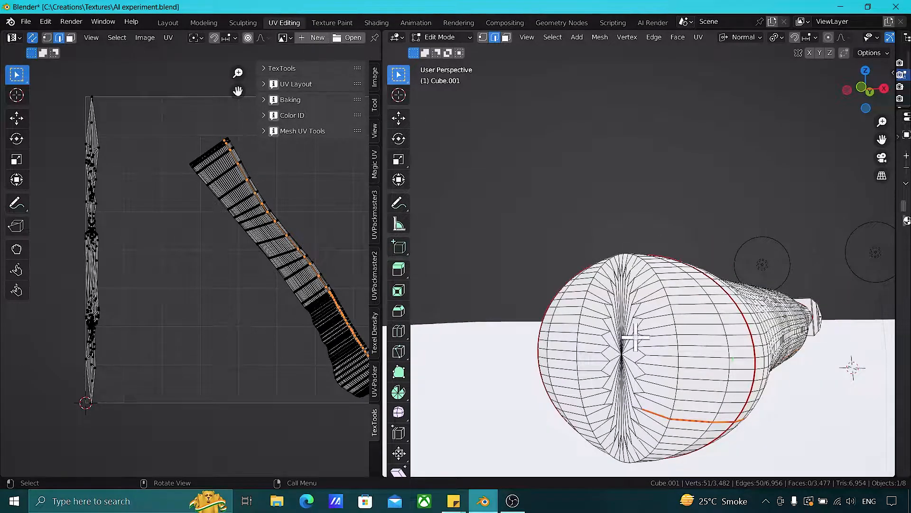
pyautogui.click(639, 335)
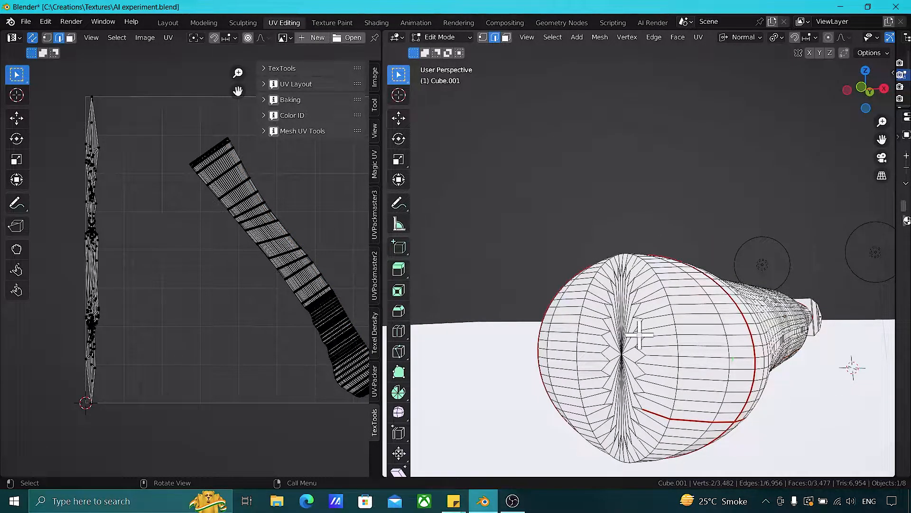
pyautogui.scroll(2, 639, 334)
pyautogui.scroll(-2, 660, 342)
pyautogui.scroll(4, 650, 342)
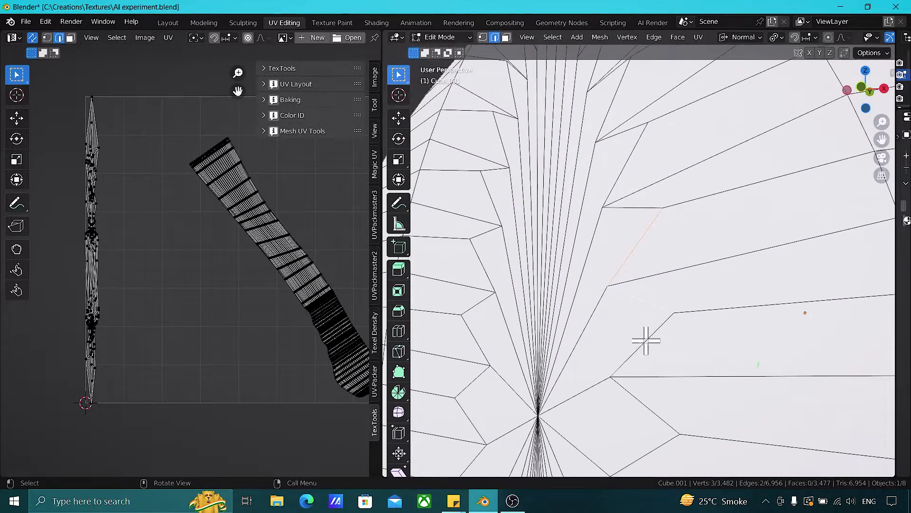
pyautogui.moveTo(647, 343); pyautogui.dragTo(697, 331, button='middle')
pyautogui.click(659, 322)
pyautogui.scroll(-3, 653, 378)
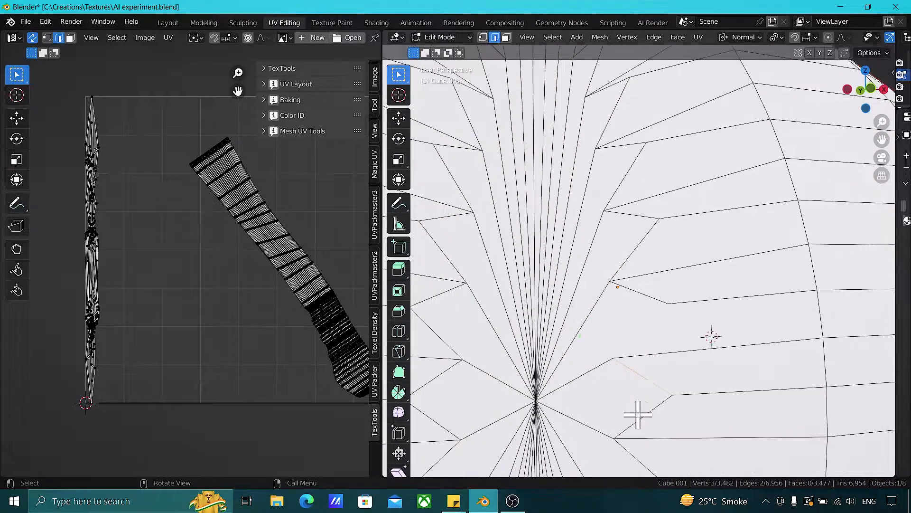
pyautogui.moveTo(659, 378); pyautogui.dragTo(655, 269, button='middle')
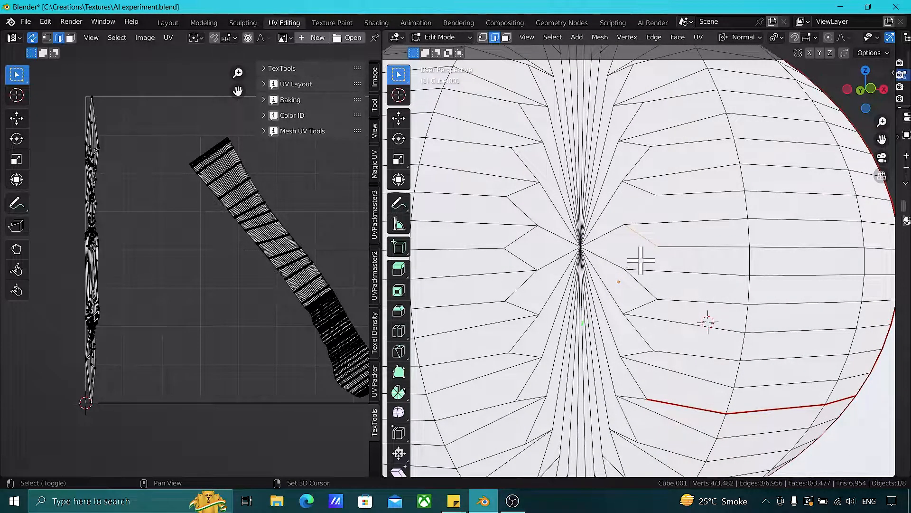
pyautogui.keyDown('shift'); pyautogui.click(635, 346); pyautogui.keyUp('shift')
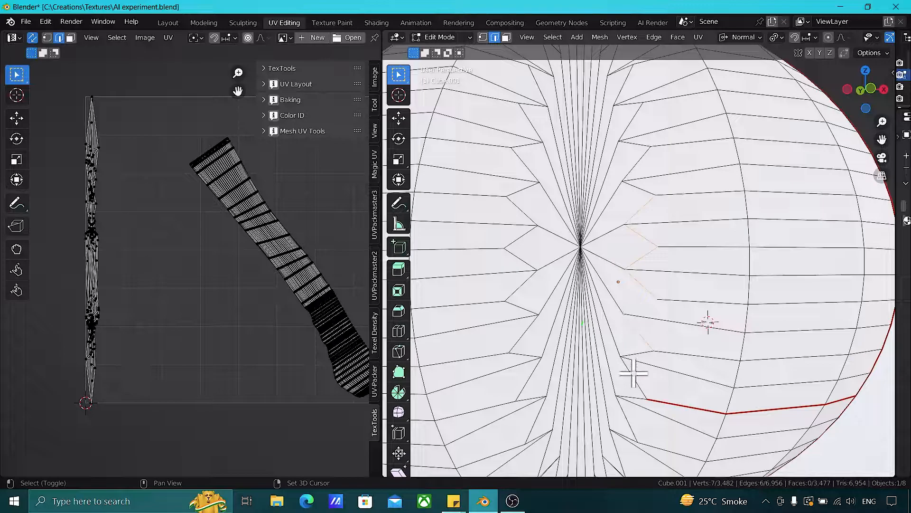
pyautogui.keyDown('shift'); pyautogui.click(626, 394); pyautogui.keyUp('shift')
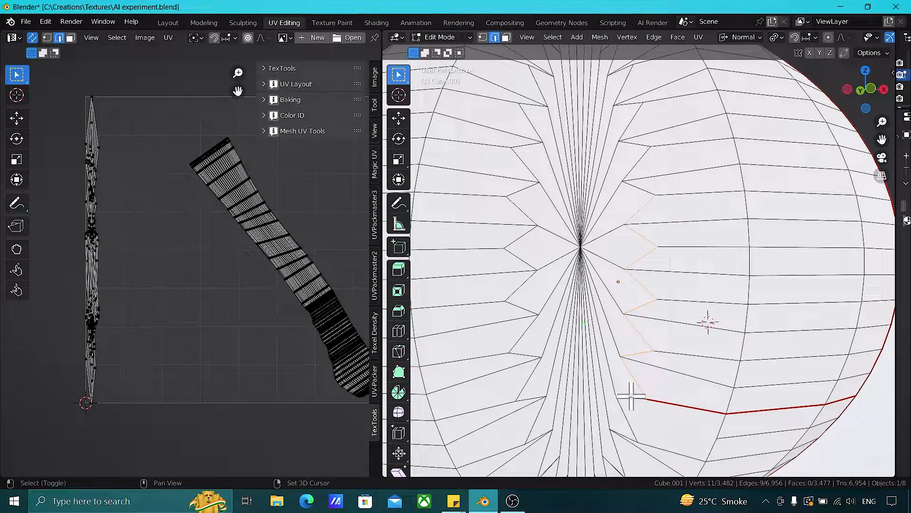
pyautogui.keyDown('shift'); pyautogui.click(631, 395); pyautogui.keyUp('shift')
# Examine the handle's butt cap from several angles to judge how the zigzag edges meet the lengthwise seam.
pyautogui.scroll(-3, 631, 395)
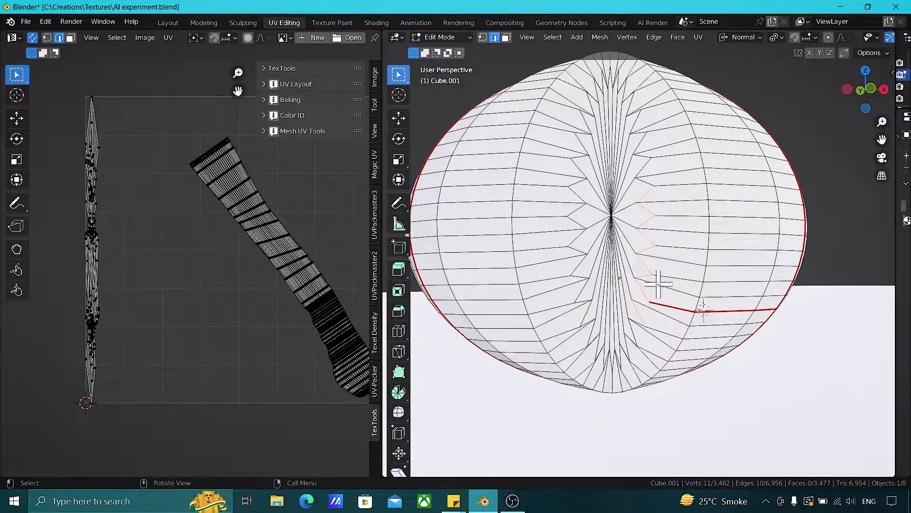
pyautogui.scroll(1, 646, 331)
pyautogui.scroll(-2, 636, 292)
pyautogui.moveTo(636, 292); pyautogui.dragTo(711, 315, button='middle')
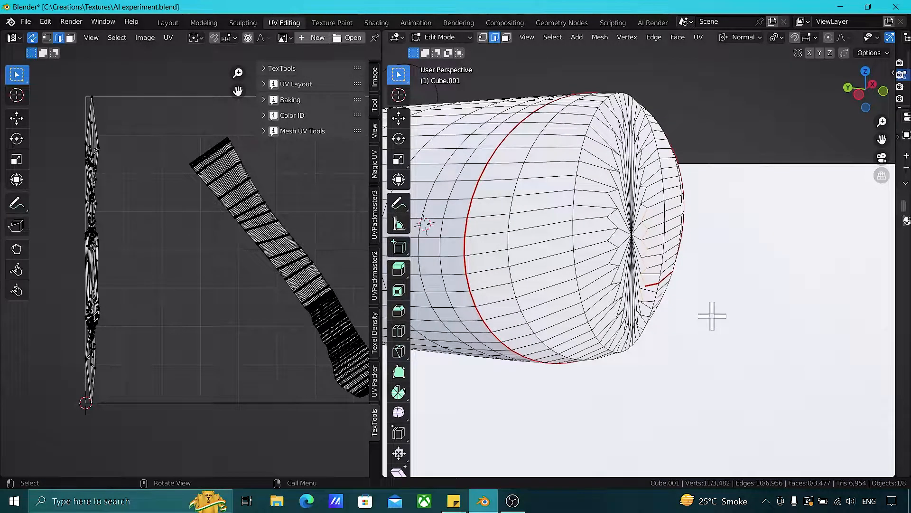
pyautogui.moveTo(696, 286); pyautogui.dragTo(614, 250, button='middle')
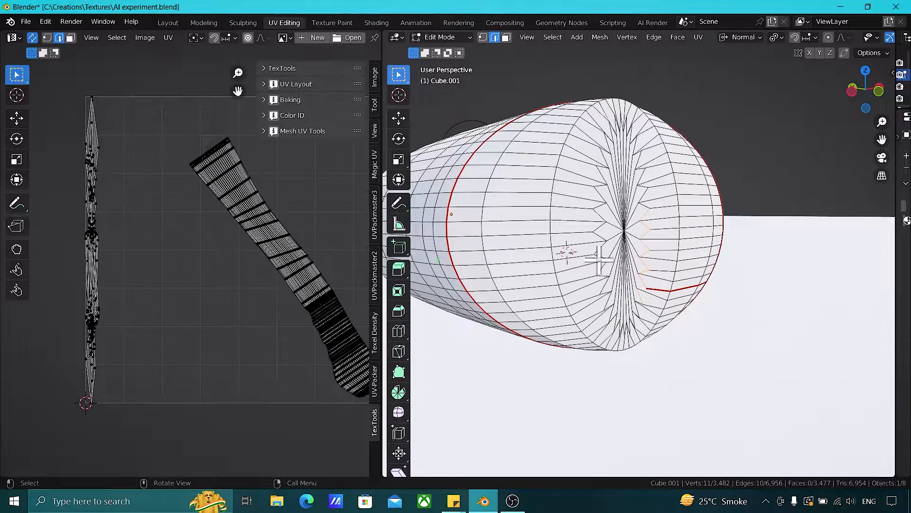
pyautogui.scroll(3, 671, 345)
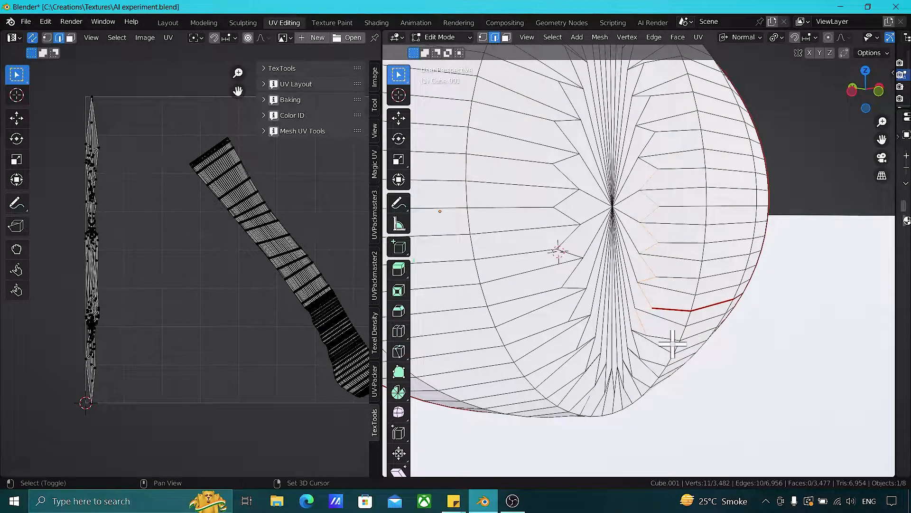
pyautogui.scroll(-3, 672, 343)
pyautogui.scroll(-4, 643, 215)
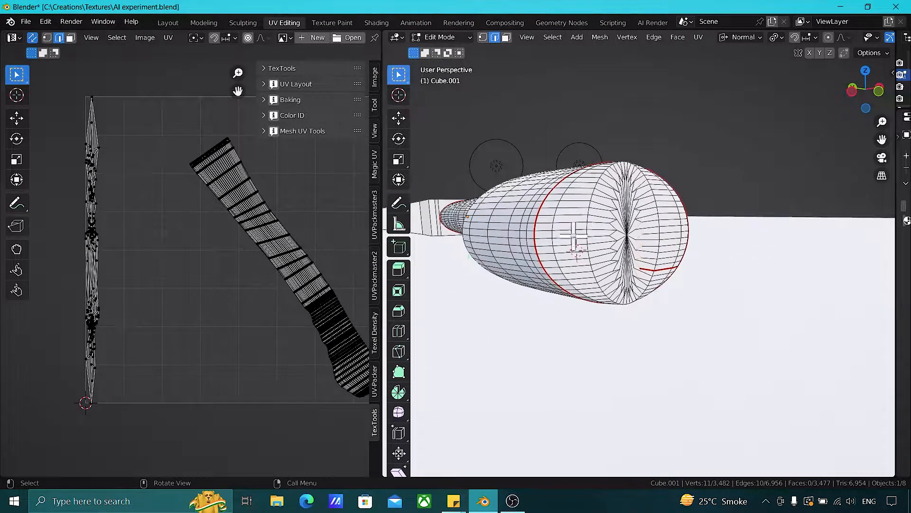
pyautogui.scroll(5, 613, 245)
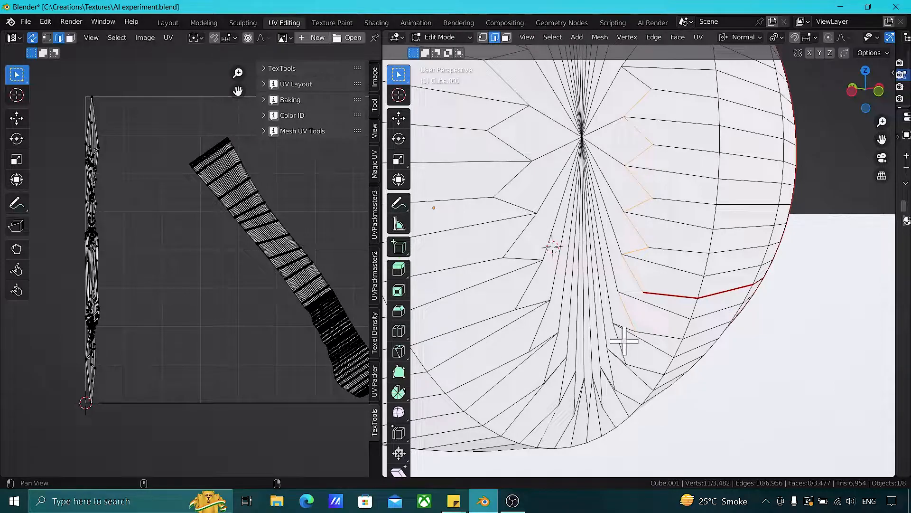
pyautogui.scroll(-4, 646, 280)
pyautogui.click(651, 256)
# Select the whole axe mesh and UV unwrap it along its marked seams with the Angle Based method.
pyautogui.scroll(-8, 657, 237)
pyautogui.moveTo(600, 212); pyautogui.dragTo(606, 237, button='middle')
pyautogui.press('a')
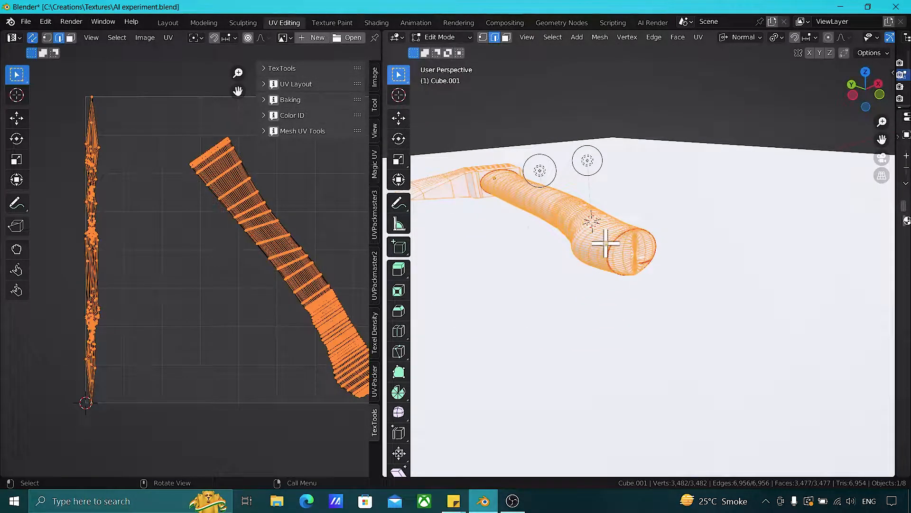
pyautogui.press('u')
pyautogui.click(600, 84)
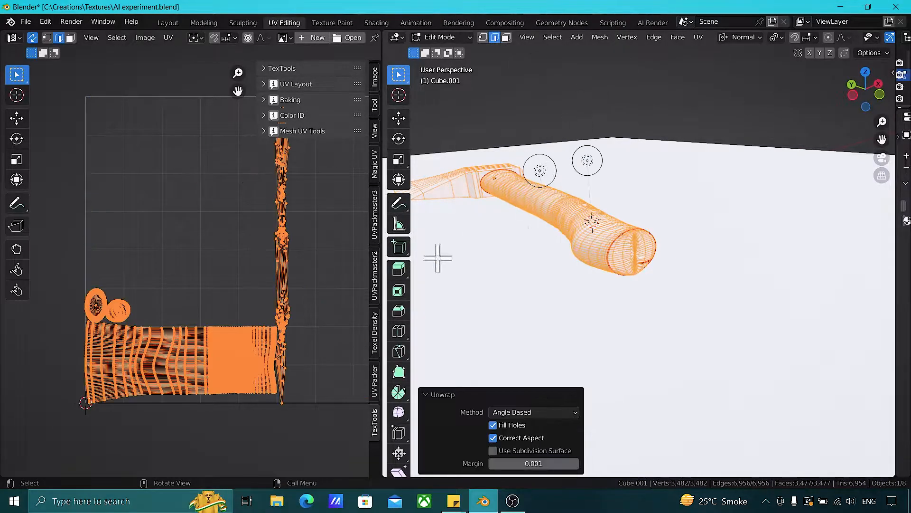
pyautogui.scroll(2, 212, 322)
pyautogui.moveTo(210, 305); pyautogui.dragTo(189, 296, button='middle')
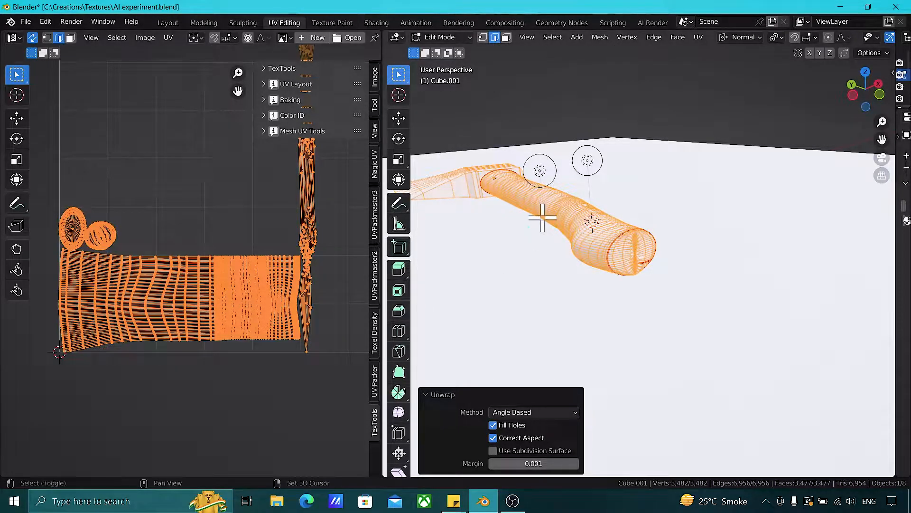
pyautogui.scroll(5, 542, 217)
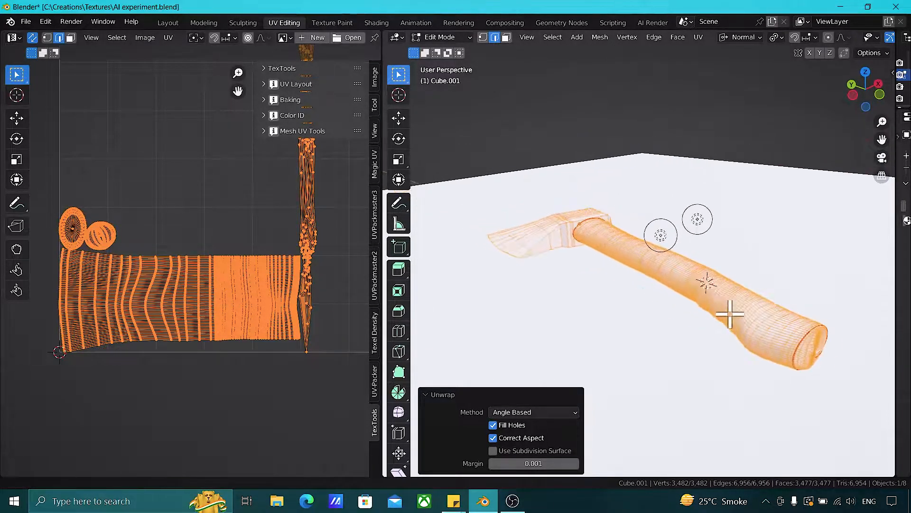
# Examine the axe head's faces and blade from several angles to choose where its seams should run.
pyautogui.click(571, 244)
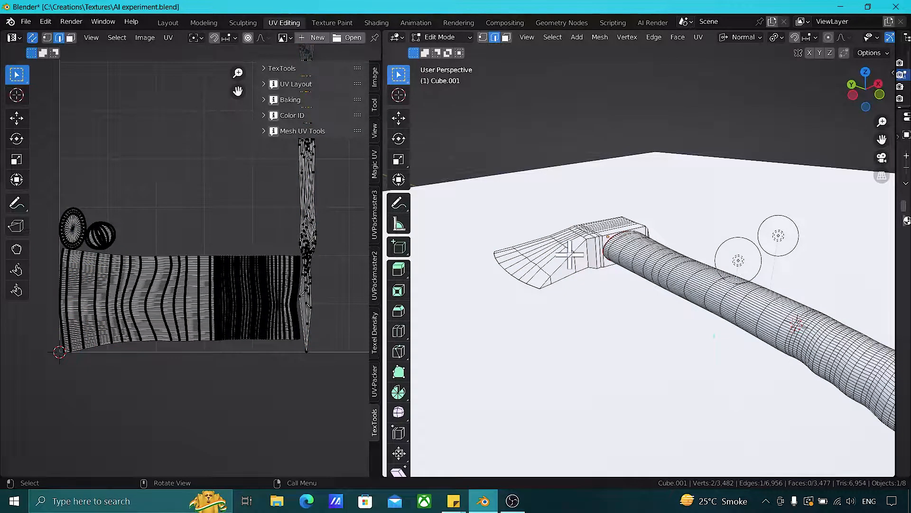
pyautogui.scroll(4, 572, 253)
pyautogui.scroll(-3, 572, 254)
pyautogui.moveTo(637, 269); pyautogui.dragTo(596, 261, button='middle')
pyautogui.scroll(3, 660, 295)
pyautogui.scroll(-3, 659, 295)
pyautogui.moveTo(660, 295); pyautogui.dragTo(728, 267, button='middle')
pyautogui.moveTo(665, 317); pyautogui.dragTo(672, 350, button='middle')
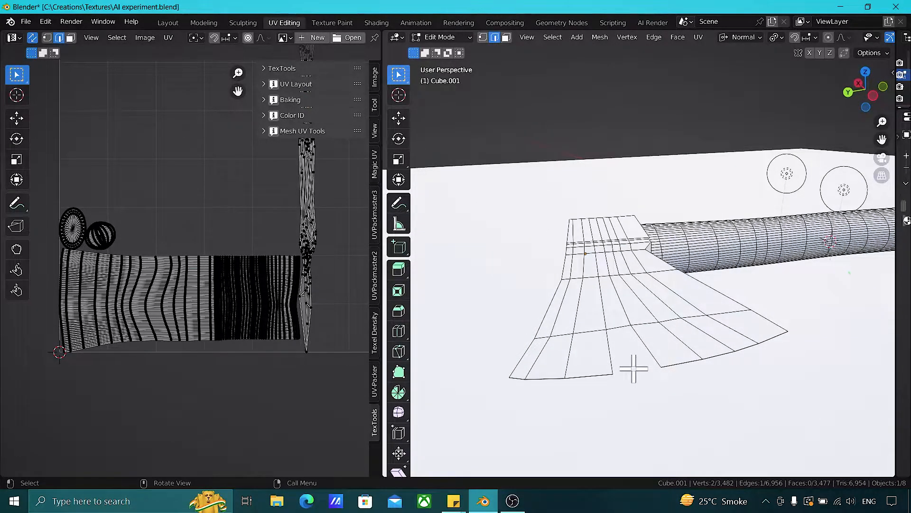
# Try to select the edges along the blade's curved cutting edge.
pyautogui.press('KP_Decimal')
pyautogui.scroll(-4, 617, 261)
pyautogui.moveTo(617, 258); pyautogui.dragTo(594, 353, button='middle')
pyautogui.scroll(-5, 618, 333)
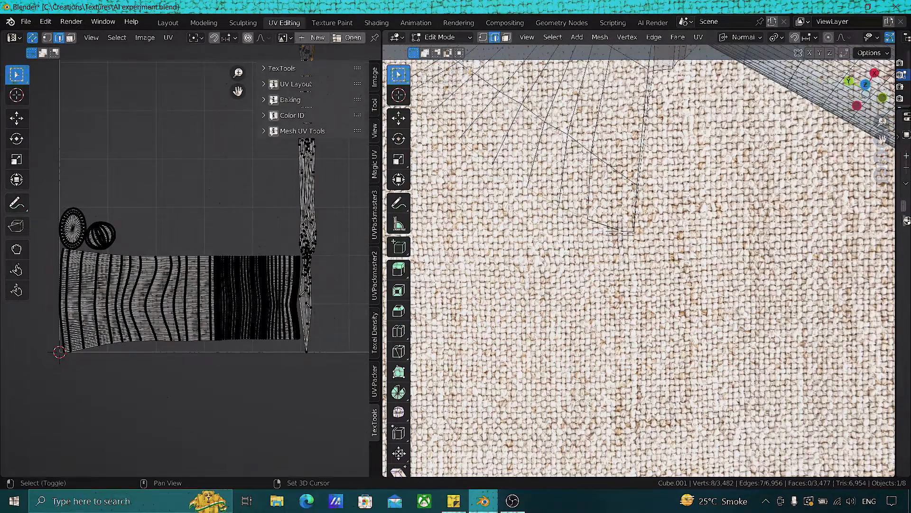
pyautogui.keyDown('shift'); pyautogui.moveTo(619, 231); pyautogui.dragTo(658, 299, button='middle'); pyautogui.keyUp('shift')
pyautogui.scroll(1, 659, 299)
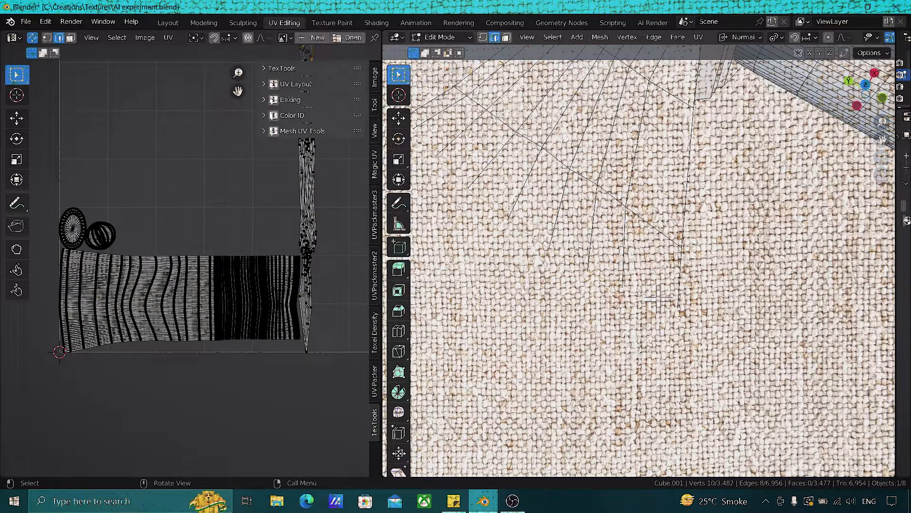
pyautogui.scroll(-2, 659, 299)
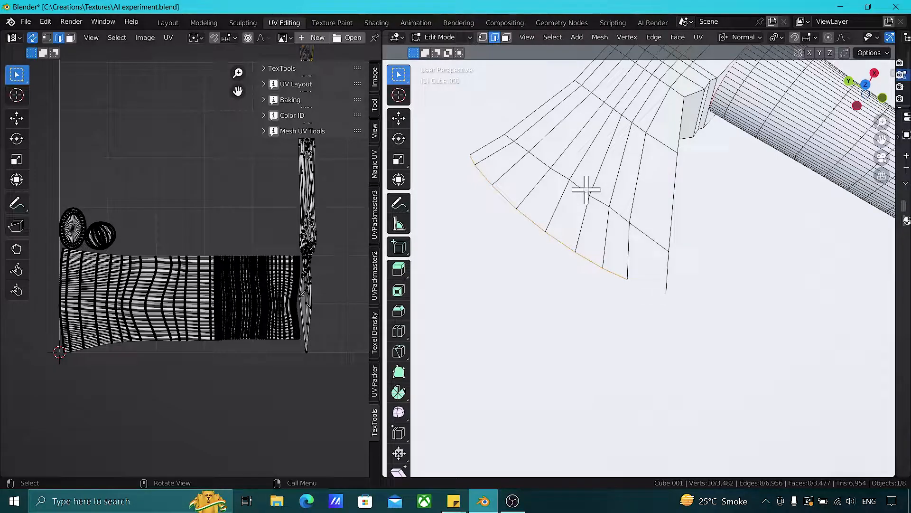
# Try to extend the selection edge by edge along the border of the head's narrow face opposite the handle.
pyautogui.moveTo(586, 188); pyautogui.dragTo(697, 188, button='middle')
pyautogui.moveTo(554, 291); pyautogui.dragTo(644, 206, button='middle')
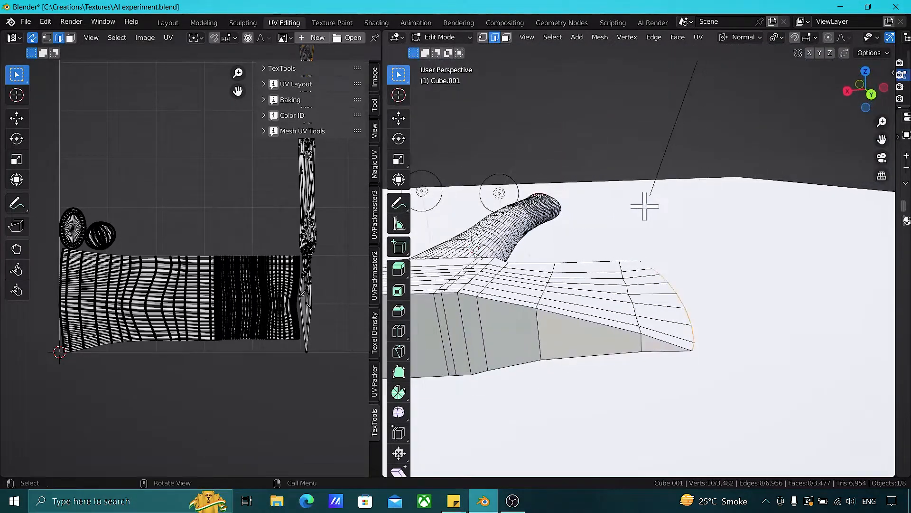
pyautogui.keyDown('shift'); pyautogui.moveTo(603, 311); pyautogui.dragTo(626, 295, button='middle'); pyautogui.keyUp('shift')
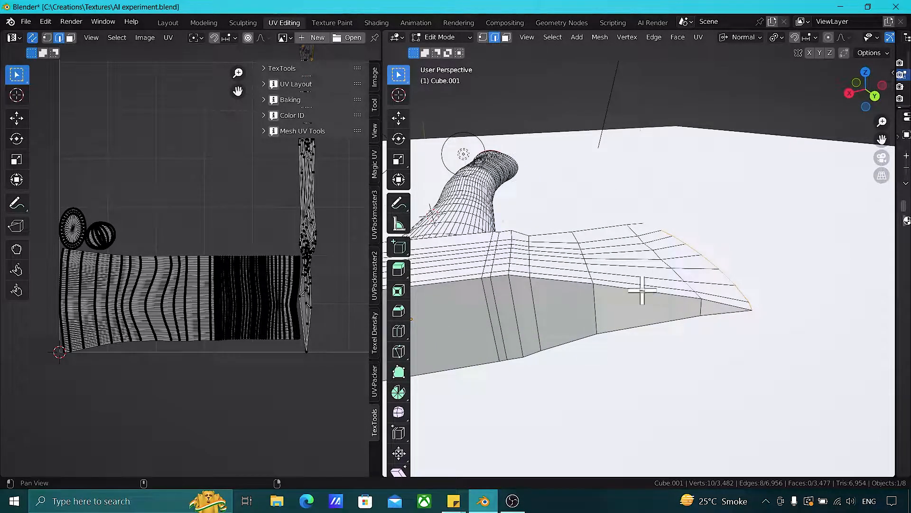
pyautogui.keyDown('shift'); pyautogui.click(645, 292); pyautogui.keyUp('shift')
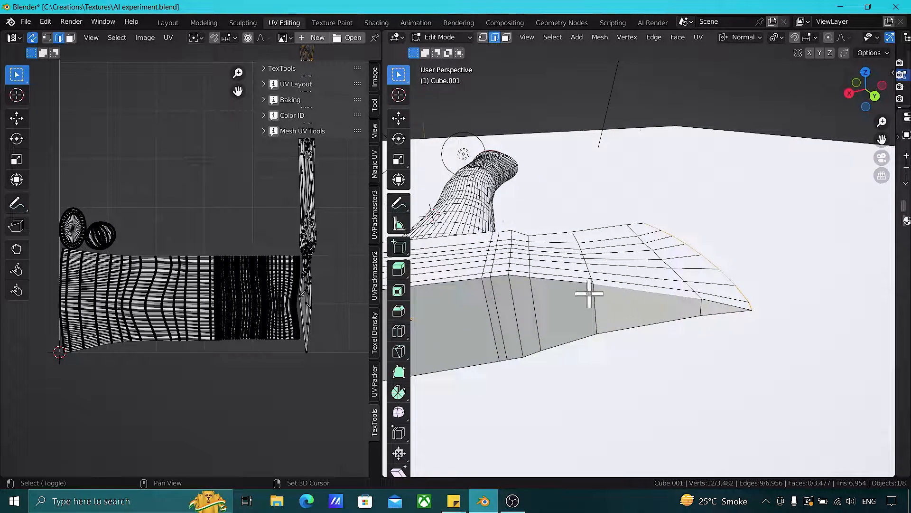
pyautogui.keyDown('shift'); pyautogui.click(573, 284); pyautogui.keyUp('shift')
pyautogui.keyDown('shift'); pyautogui.moveTo(574, 284); pyautogui.dragTo(647, 271, button='middle'); pyautogui.keyUp('shift')
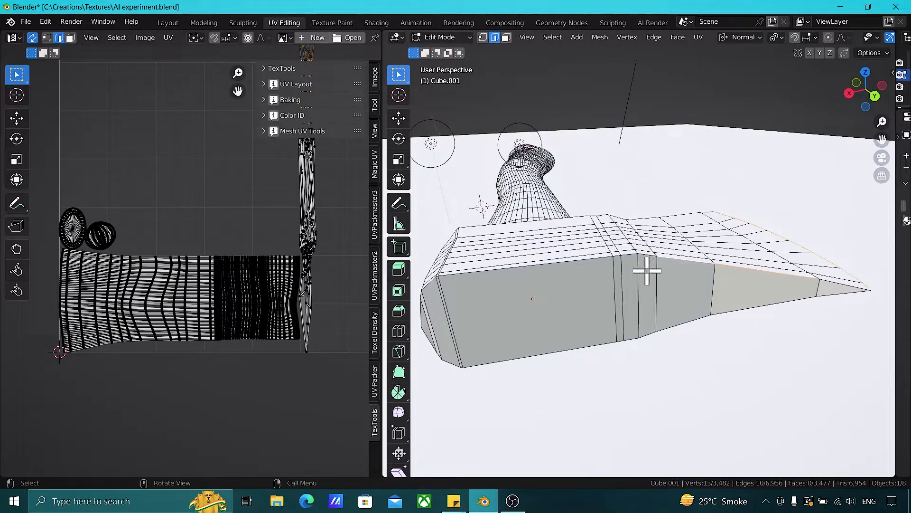
pyautogui.scroll(1, 647, 271)
pyautogui.keyDown('shift'); pyautogui.click(617, 257); pyautogui.keyUp('shift')
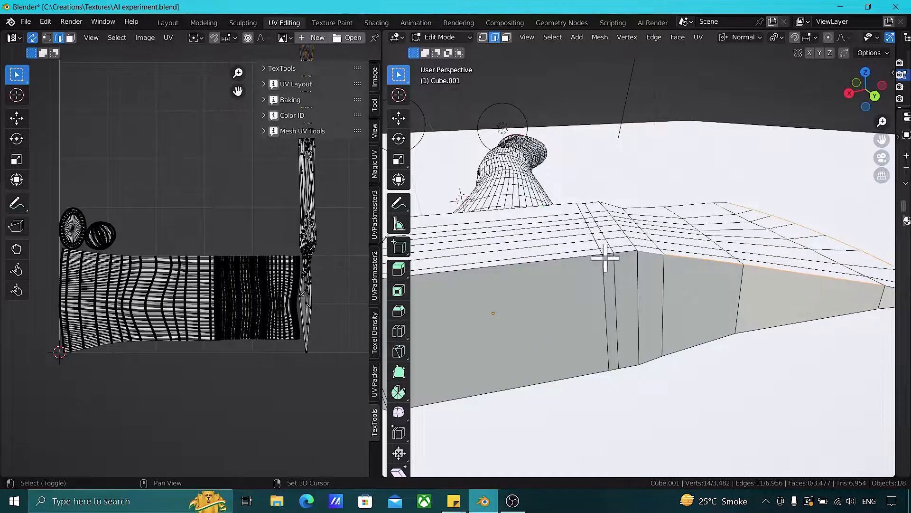
# Mark a seam on the full edge outline around the axe head's narrow face opposite the handle.
pyautogui.keyDown('alt'); pyautogui.click(590, 255); pyautogui.keyUp('alt')
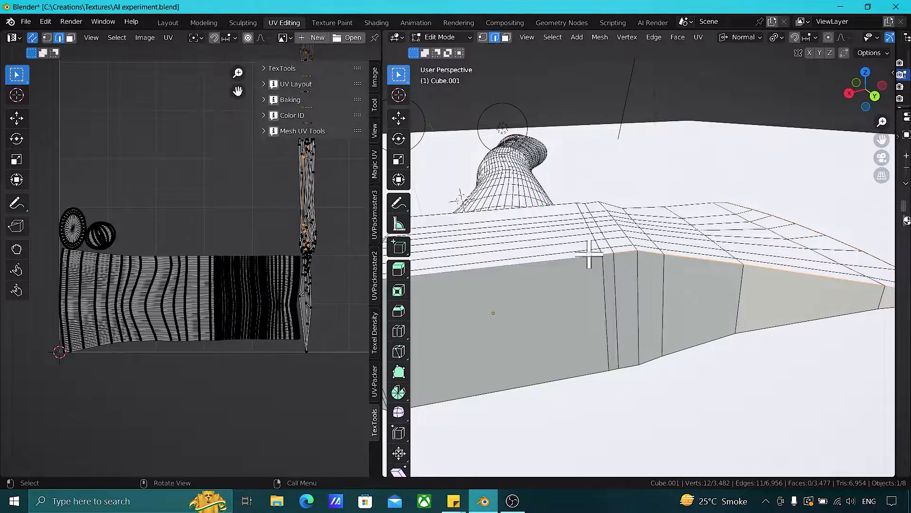
pyautogui.scroll(-3, 683, 268)
pyautogui.moveTo(646, 311)
pyautogui.mouseDown(button='middle')
pyautogui.moveTo(628, 315)
pyautogui.moveTo(645, 309)
pyautogui.mouseUp(button='middle')
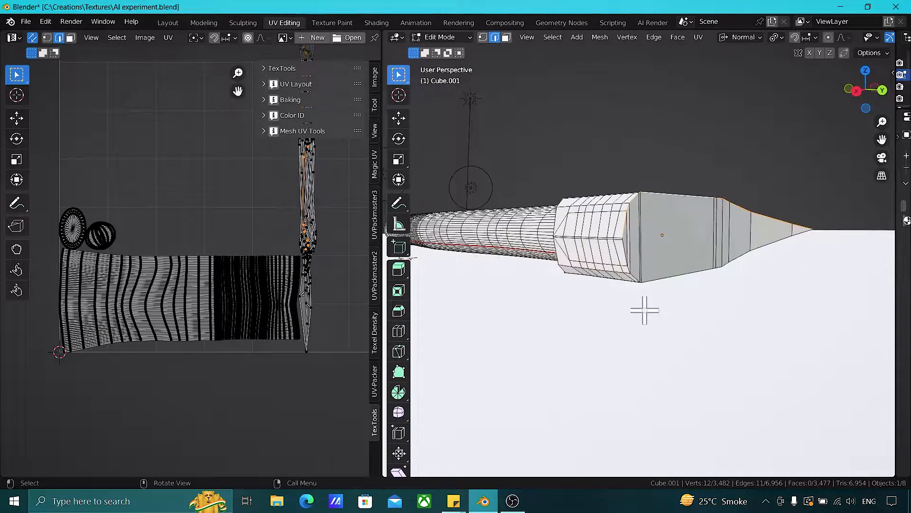
pyautogui.scroll(5, 643, 309)
pyautogui.keyDown('alt'); pyautogui.keyDown('shift'); pyautogui.click(572, 209); pyautogui.keyUp('shift'); pyautogui.keyUp('alt')
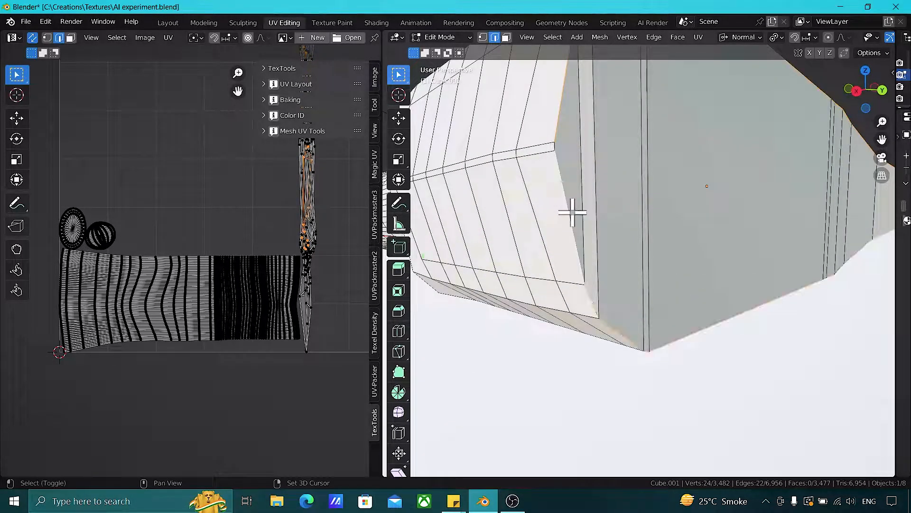
pyautogui.scroll(3, 555, 152)
pyautogui.scroll(-5, 555, 149)
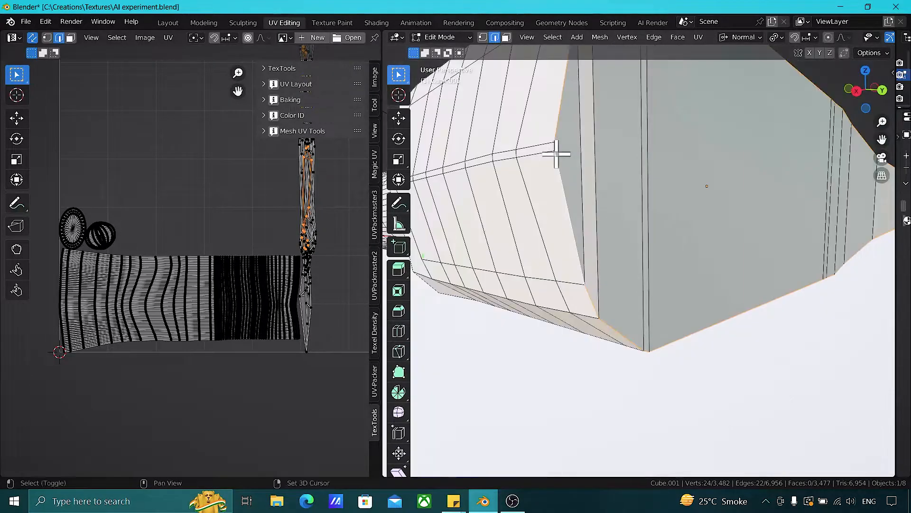
pyautogui.scroll(2, 569, 179)
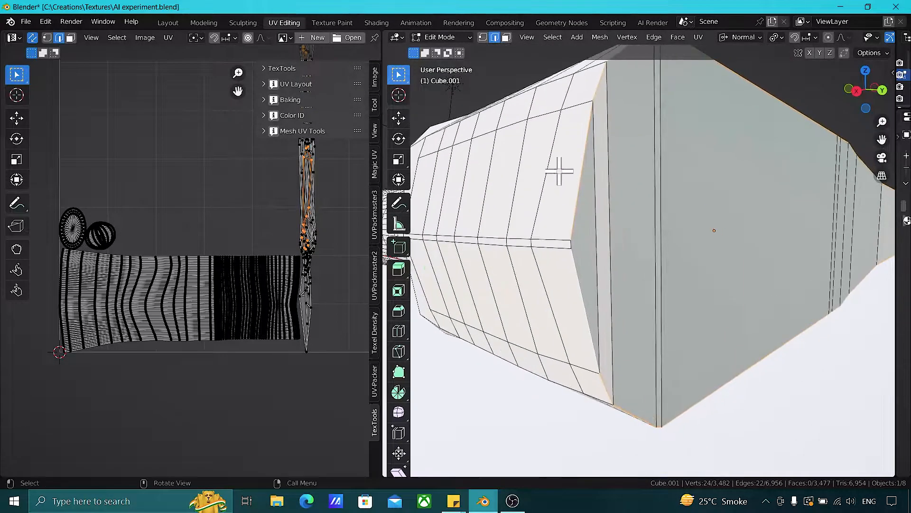
pyautogui.keyDown('shift'); pyautogui.click(569, 243); pyautogui.keyUp('shift')
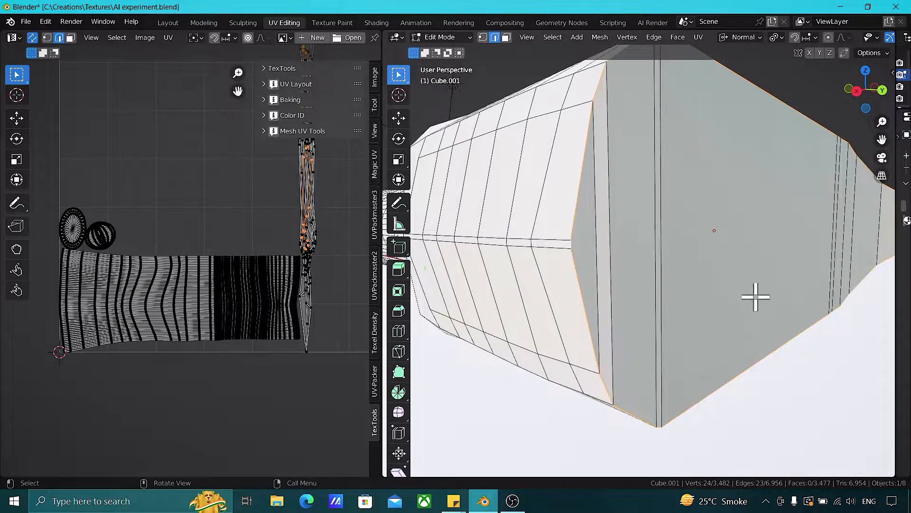
pyautogui.scroll(-5, 755, 297)
pyautogui.moveTo(756, 297); pyautogui.dragTo(617, 324, button='middle')
pyautogui.scroll(1, 608, 327)
pyautogui.rightClick(632, 331)
pyautogui.click(632, 331)
# Mark a seam along the blade's full curved cutting edge.
pyautogui.keyDown('alt'); pyautogui.click(580, 355); pyautogui.keyUp('alt')
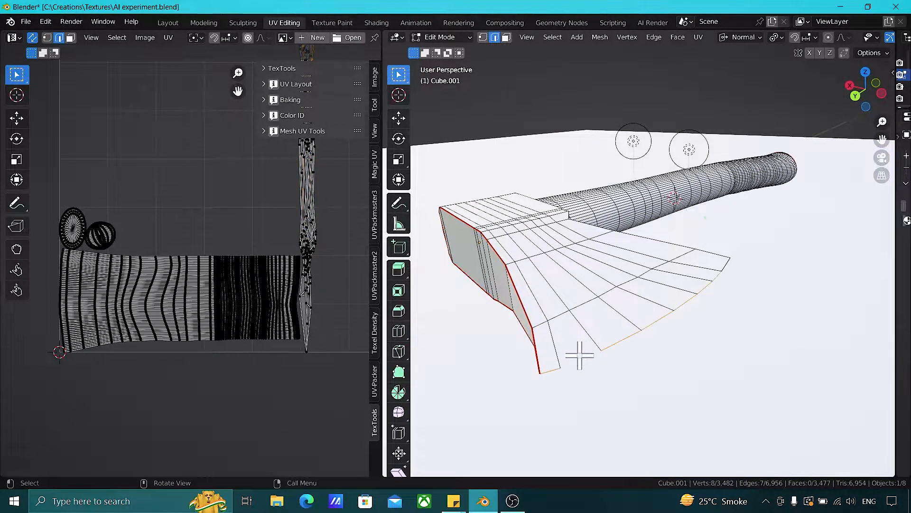
pyautogui.moveTo(689, 294); pyautogui.dragTo(664, 288, button='middle')
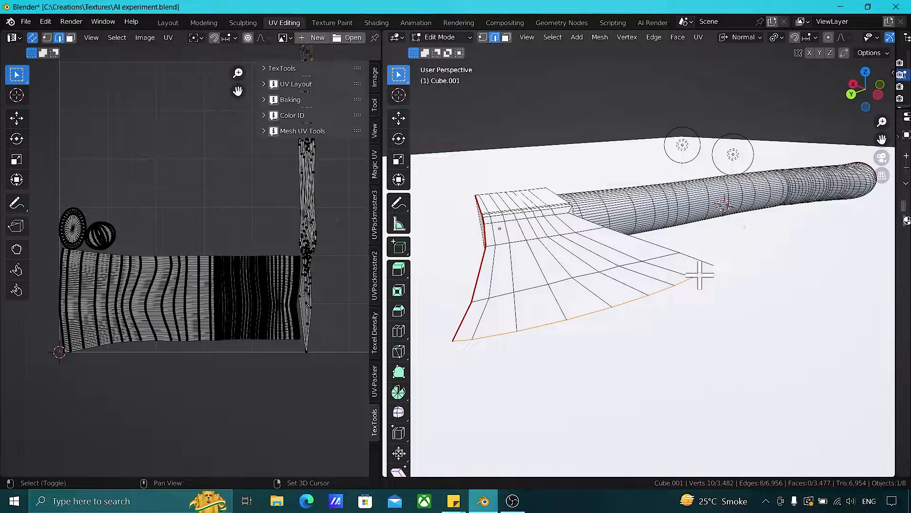
pyautogui.rightClick(700, 274)
pyautogui.click(694, 302)
# Mark a seam on the edge outline around the axe head's narrow face on the handle side, leaving out the stray inner edges.
pyautogui.moveTo(728, 264); pyautogui.dragTo(580, 270, button='middle')
pyautogui.keyDown('alt'); pyautogui.click(590, 205); pyautogui.keyUp('alt')
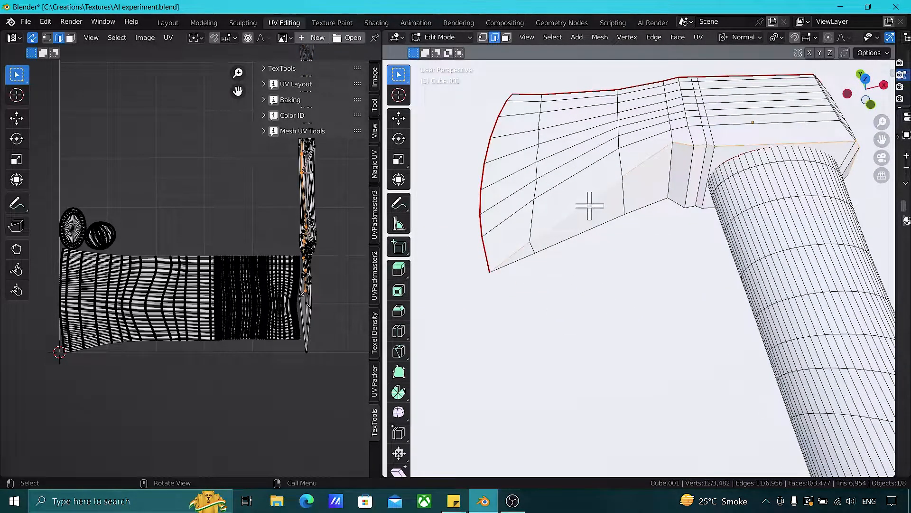
pyautogui.keyDown('shift'); pyautogui.click(582, 237); pyautogui.keyUp('shift')
pyautogui.keyDown('alt'); pyautogui.keyDown('shift'); pyautogui.click(570, 243); pyautogui.keyUp('shift'); pyautogui.keyUp('alt')
pyautogui.moveTo(671, 193); pyautogui.dragTo(620, 175, button='middle')
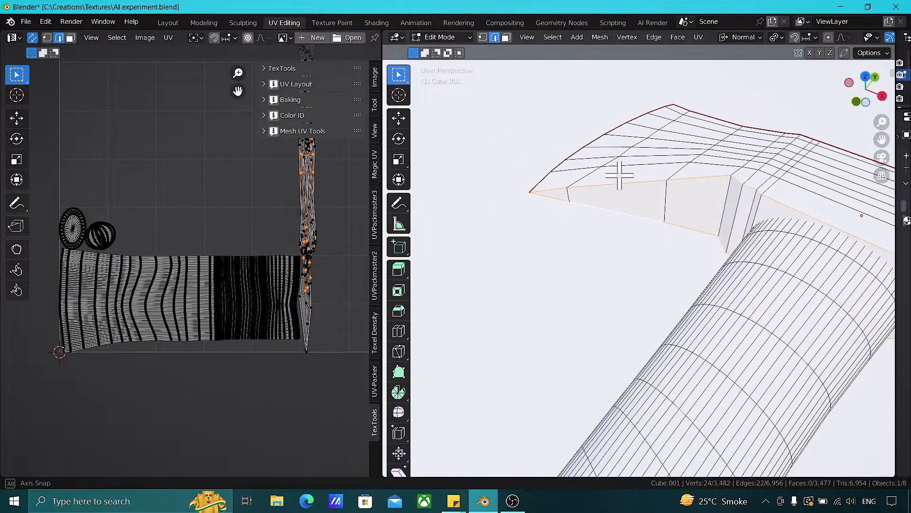
pyautogui.moveTo(712, 265); pyautogui.dragTo(582, 190, button='middle')
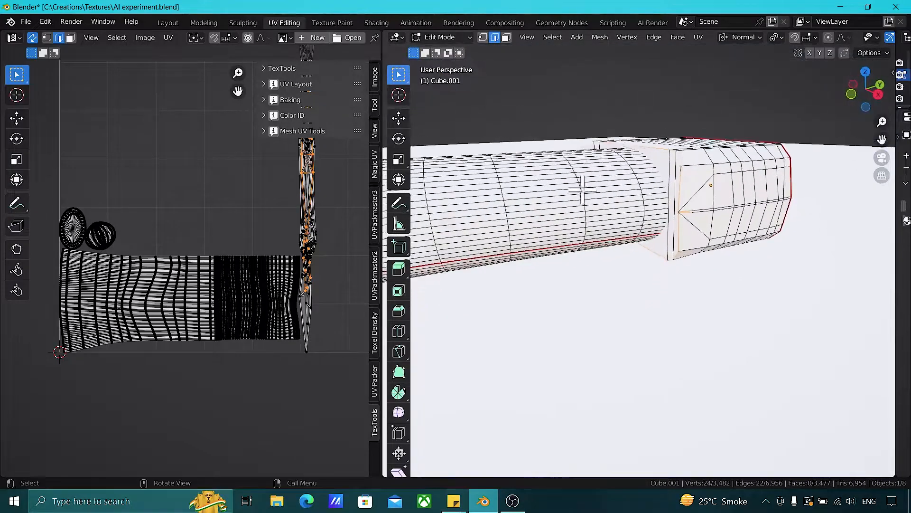
pyautogui.scroll(3, 581, 190)
pyautogui.press('b')
pyautogui.keyDown('ctrl'); pyautogui.moveTo(741, 189); pyautogui.dragTo(743, 189); pyautogui.keyUp('ctrl')
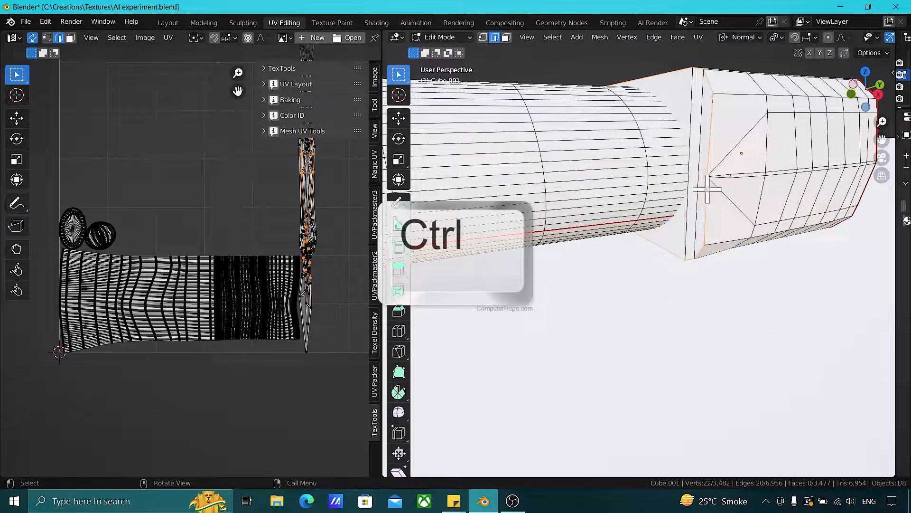
pyautogui.moveTo(683, 186); pyautogui.dragTo(721, 143, button='middle')
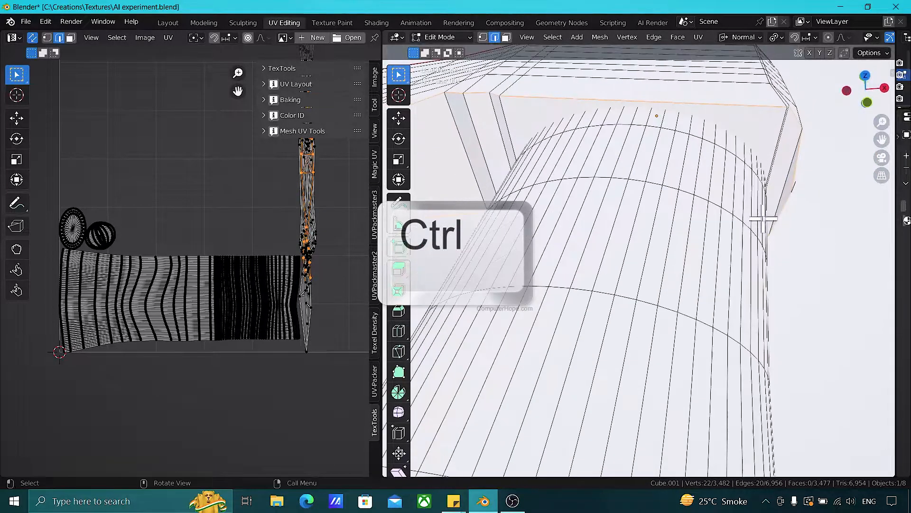
pyautogui.rightClick(722, 143)
pyautogui.click(745, 301)
# Mark seams on the two edge loops encircling the axe head on either side of the narrow neck strip between blade and block.
pyautogui.moveTo(746, 304); pyautogui.dragTo(674, 208, button='middle')
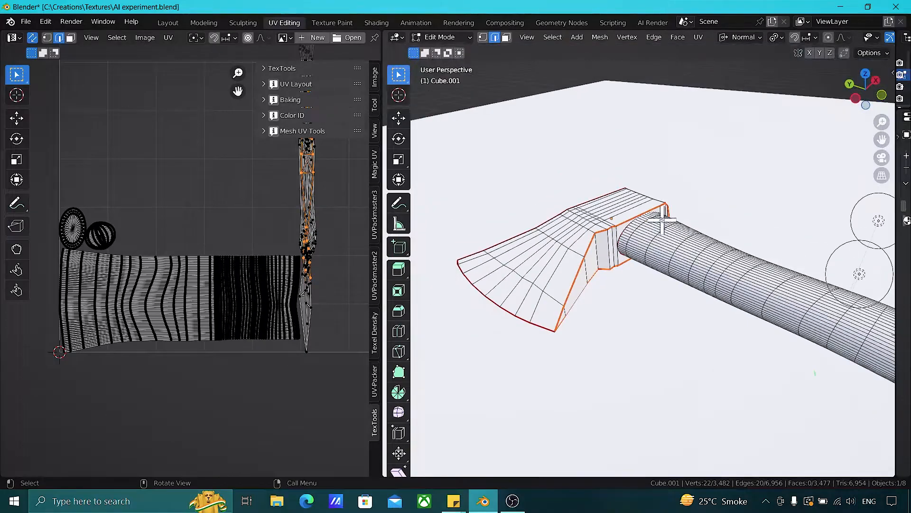
pyautogui.moveTo(637, 246); pyautogui.dragTo(653, 266, button='middle')
pyautogui.scroll(4, 653, 266)
pyautogui.moveTo(598, 239); pyautogui.dragTo(629, 299, button='middle')
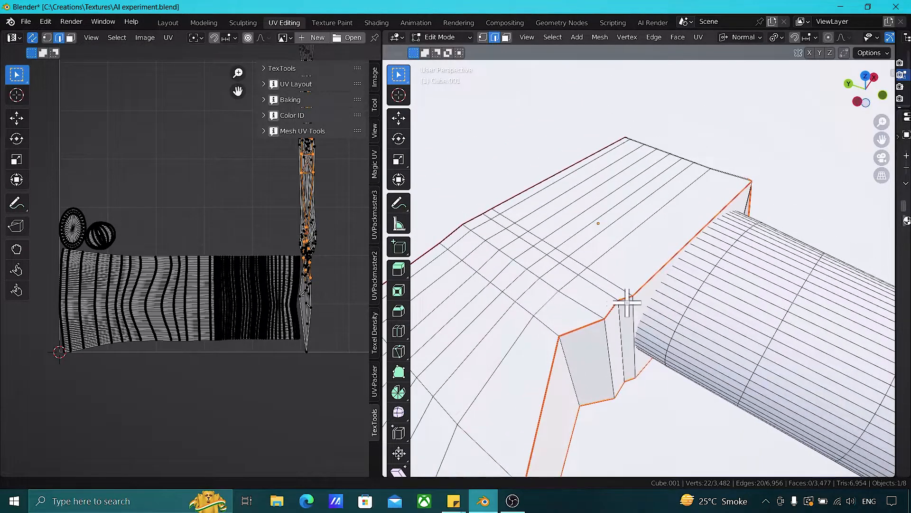
pyautogui.keyDown('alt'); pyautogui.click(596, 285); pyautogui.keyUp('alt')
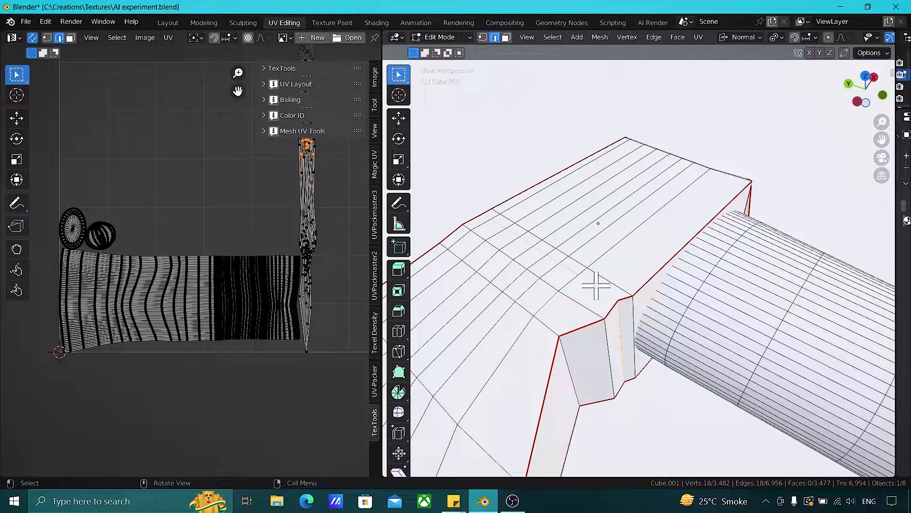
pyautogui.moveTo(786, 245); pyautogui.dragTo(637, 208, button='middle')
pyautogui.keyDown('alt'); pyautogui.keyDown('shift'); pyautogui.click(684, 234); pyautogui.keyUp('shift'); pyautogui.keyUp('alt')
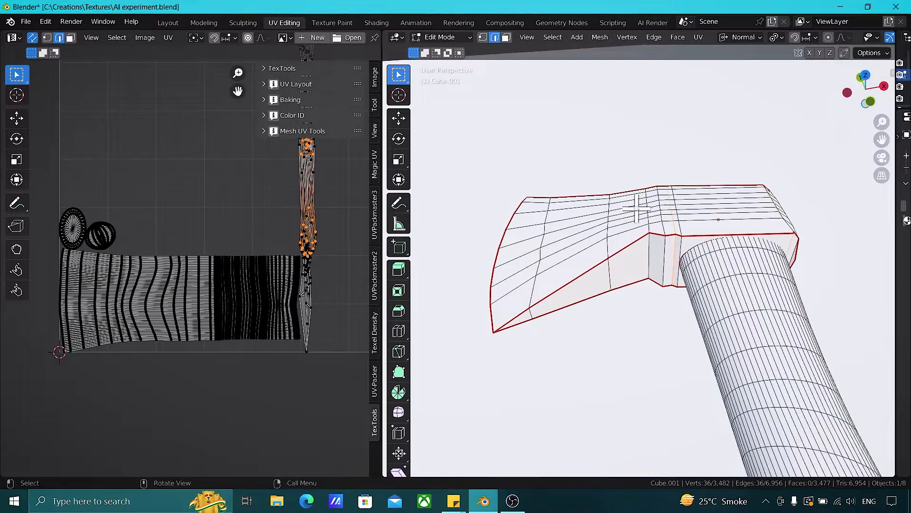
pyautogui.rightClick(664, 247)
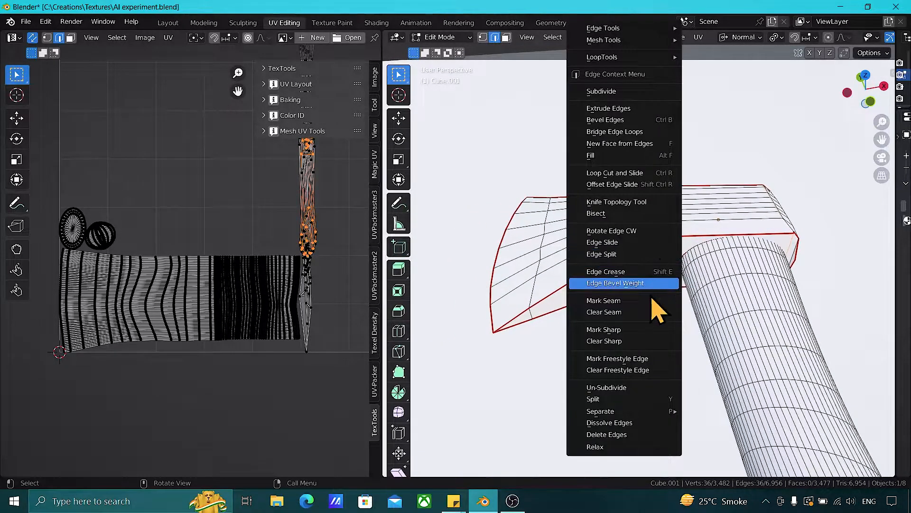
pyautogui.click(651, 298)
# Select the whole axe mesh and unwrap its UVs along the marked seams.
pyautogui.moveTo(722, 255); pyautogui.dragTo(679, 243, button='middle')
pyautogui.scroll(-7, 665, 244)
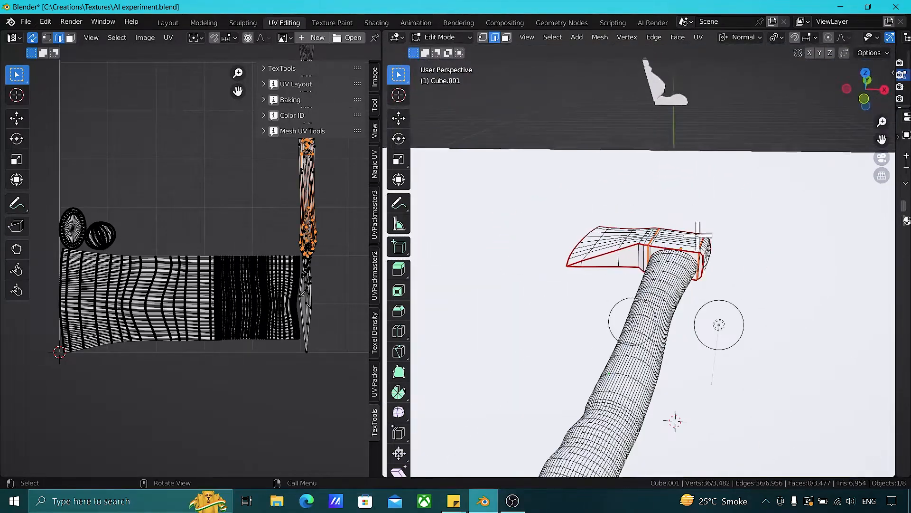
pyautogui.moveTo(584, 255); pyautogui.dragTo(606, 263, button='middle')
pyautogui.moveTo(593, 317); pyautogui.dragTo(616, 270, button='middle')
pyautogui.scroll(2, 616, 271)
pyautogui.moveTo(611, 228); pyautogui.dragTo(665, 282, button='middle')
pyautogui.press('a')
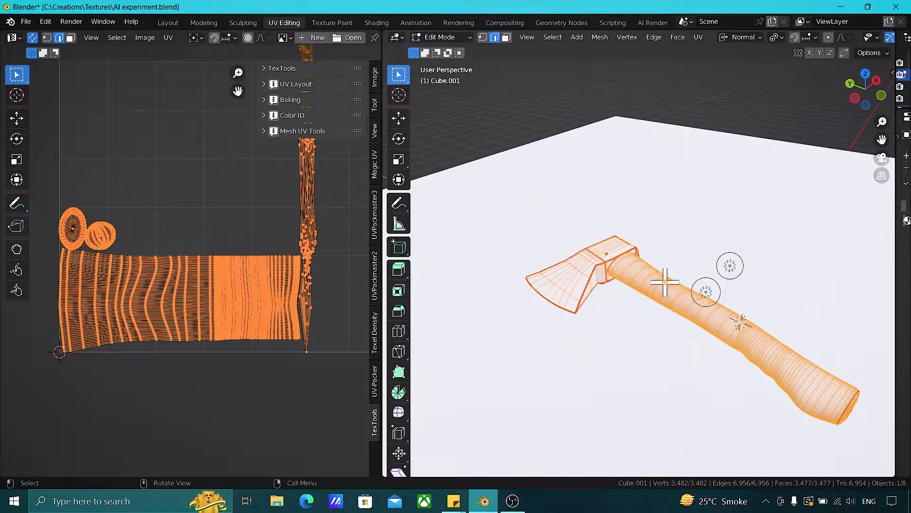
pyautogui.press('u')
pyautogui.click(653, 84)
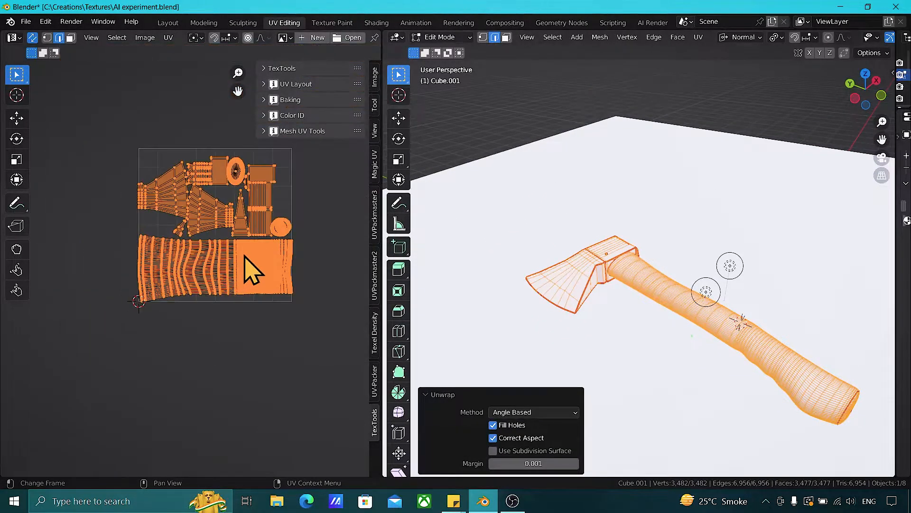
# Examine the unwrapped islands of the axe head, especially where the thin side strip meets the blade island.
pyautogui.scroll(3, 252, 271)
pyautogui.scroll(-1, 279, 254)
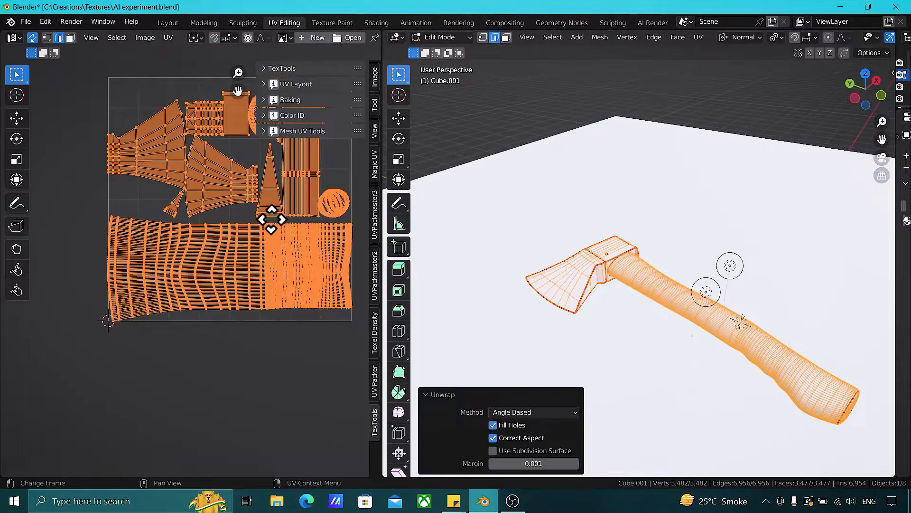
pyautogui.moveTo(273, 220); pyautogui.dragTo(264, 291, button='middle')
pyautogui.scroll(1, 260, 291)
pyautogui.scroll(-1, 260, 255)
pyautogui.scroll(1, 263, 258)
pyautogui.scroll(3, 152, 263)
pyautogui.moveTo(153, 264); pyautogui.dragTo(133, 287, button='middle')
pyautogui.scroll(2, 283, 309)
pyautogui.scroll(2, 132, 287)
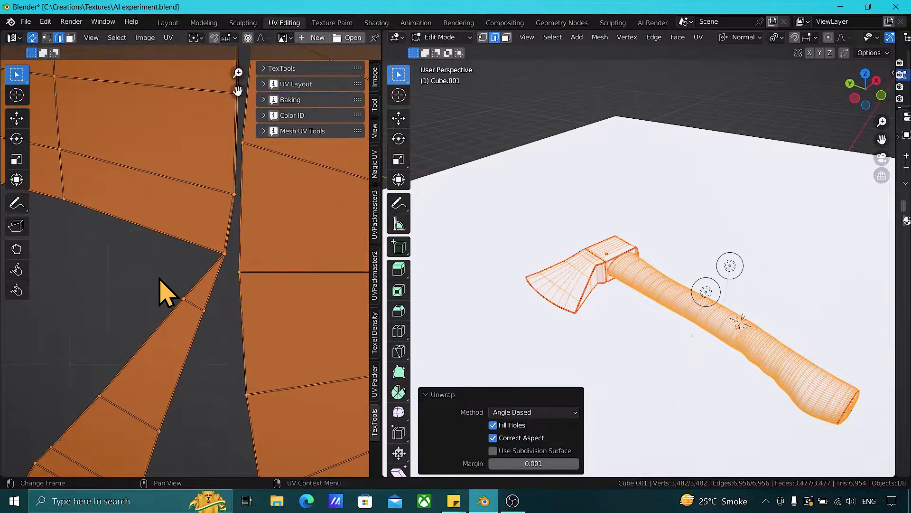
pyautogui.scroll(-3, 203, 291)
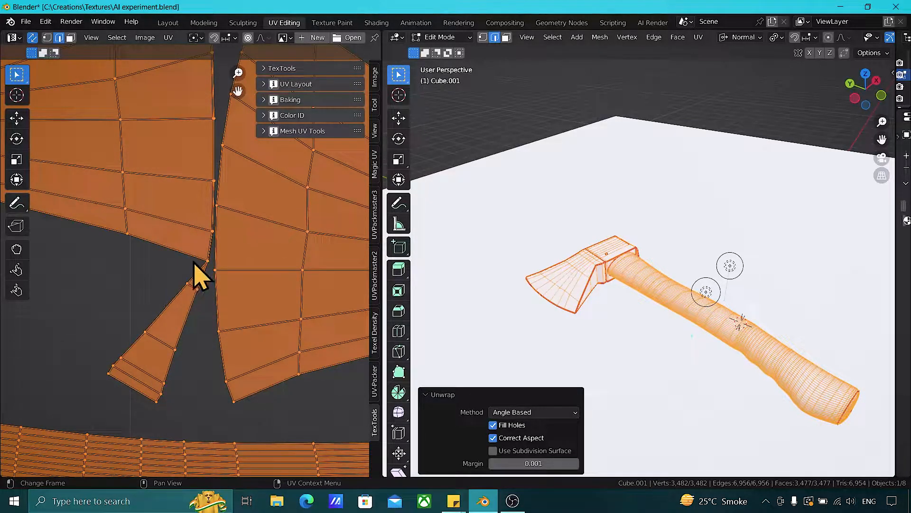
# Select the UV point joining the thin strip to the blade island and frame the matching edge on the axe head.
pyautogui.click(207, 262)
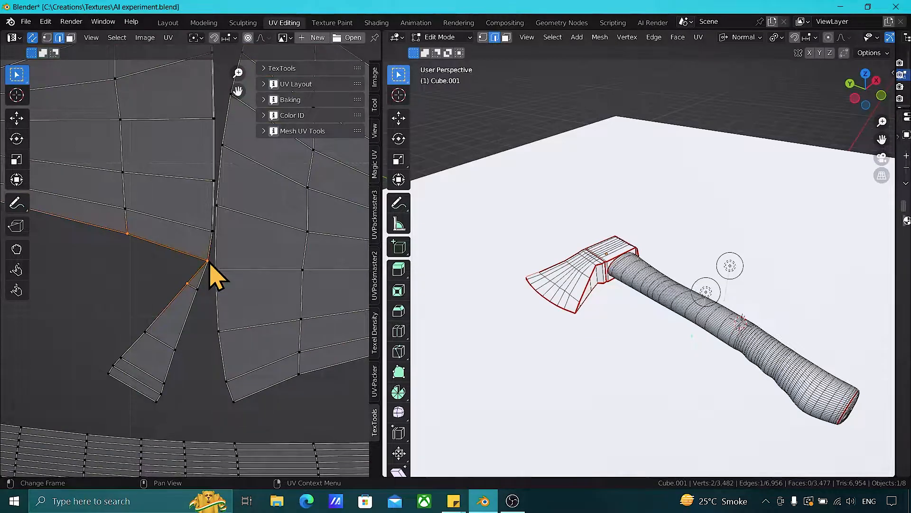
pyautogui.press('KP_Decimal')
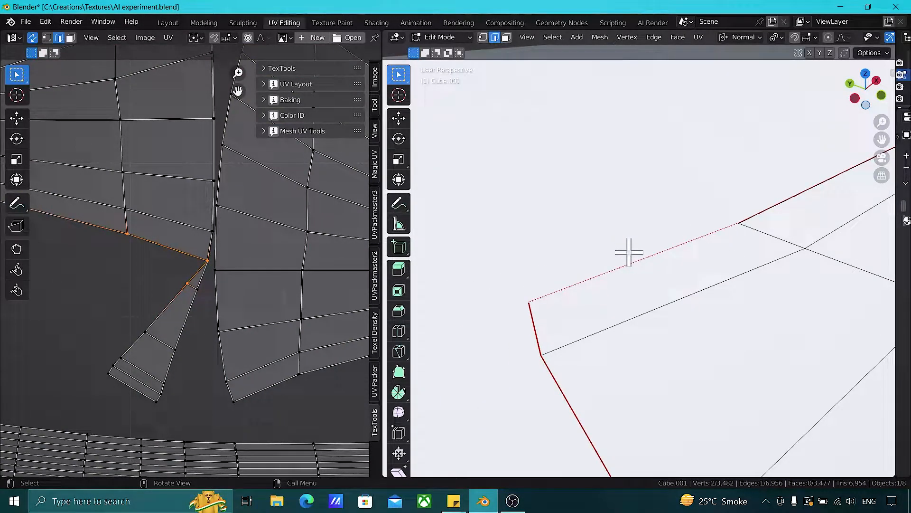
pyautogui.moveTo(634, 252); pyautogui.dragTo(753, 261, button='middle')
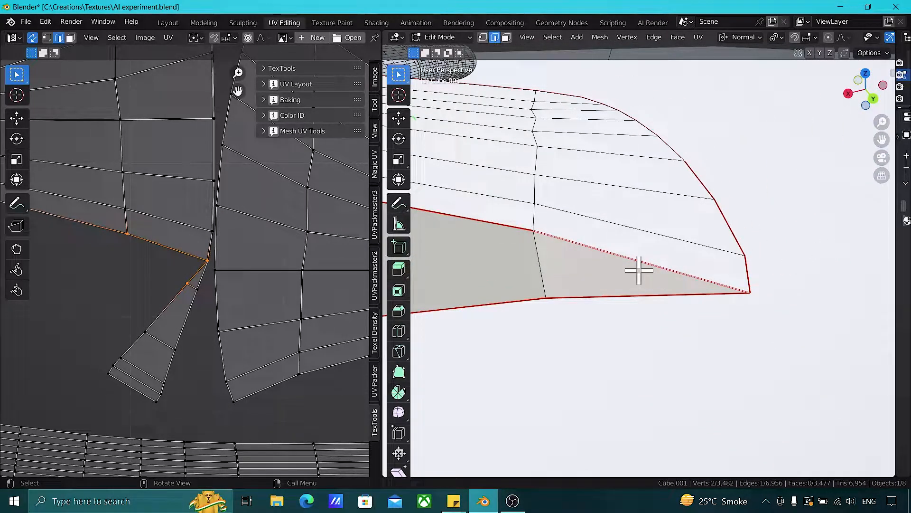
pyautogui.moveTo(624, 266); pyautogui.dragTo(560, 255, button='middle')
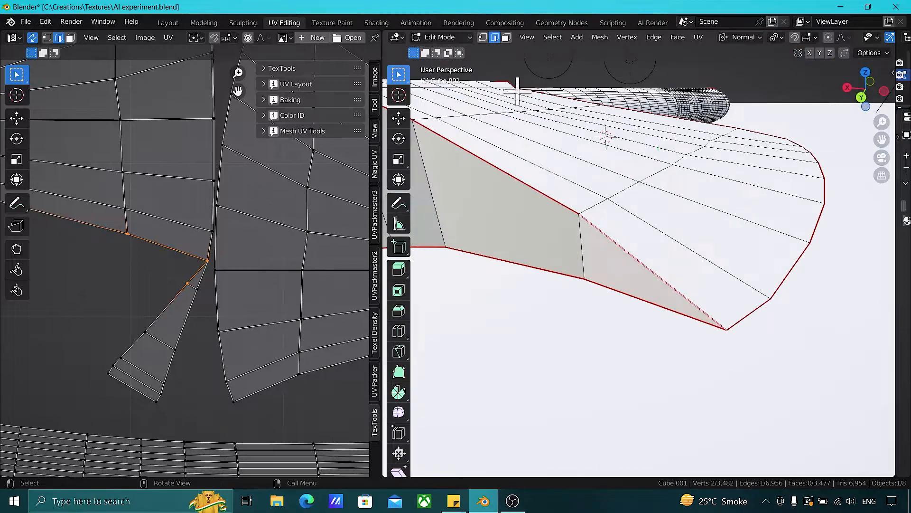
pyautogui.click(528, 38)
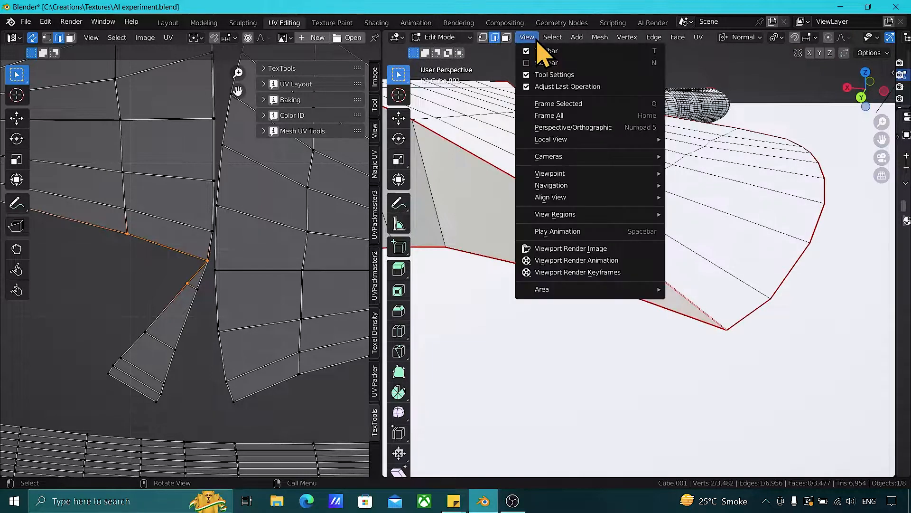
pyautogui.rightClick(576, 114)
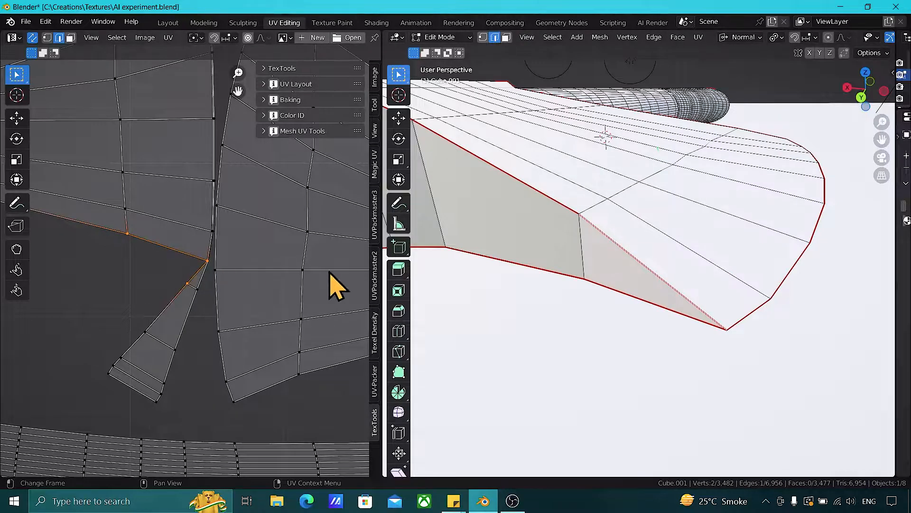
# Examine the seam edges that meet at the blade's corner tip, selecting the last edge of the cutting edge.
pyautogui.scroll(1, 564, 244)
pyautogui.moveTo(567, 245); pyautogui.dragTo(617, 256, button='middle')
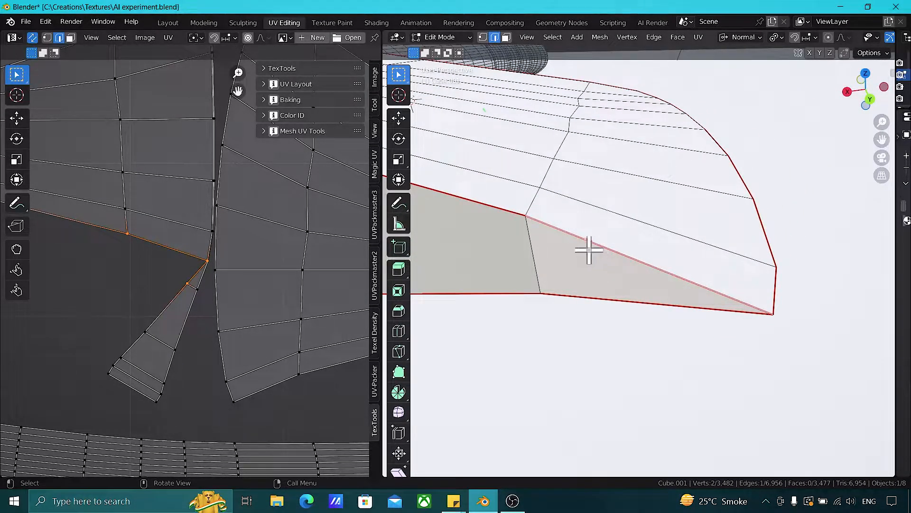
pyautogui.moveTo(529, 226); pyautogui.dragTo(553, 258, button='middle')
pyautogui.moveTo(678, 265); pyautogui.dragTo(702, 240, button='middle')
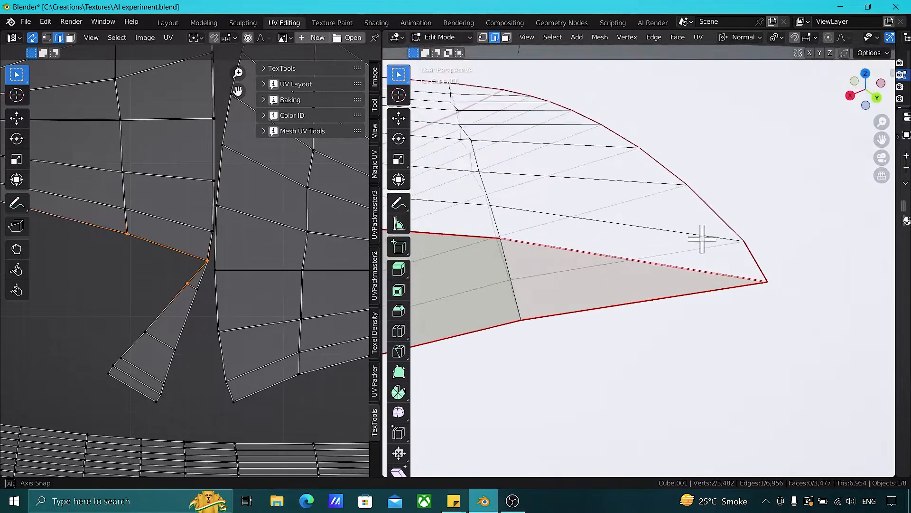
pyautogui.click(511, 269)
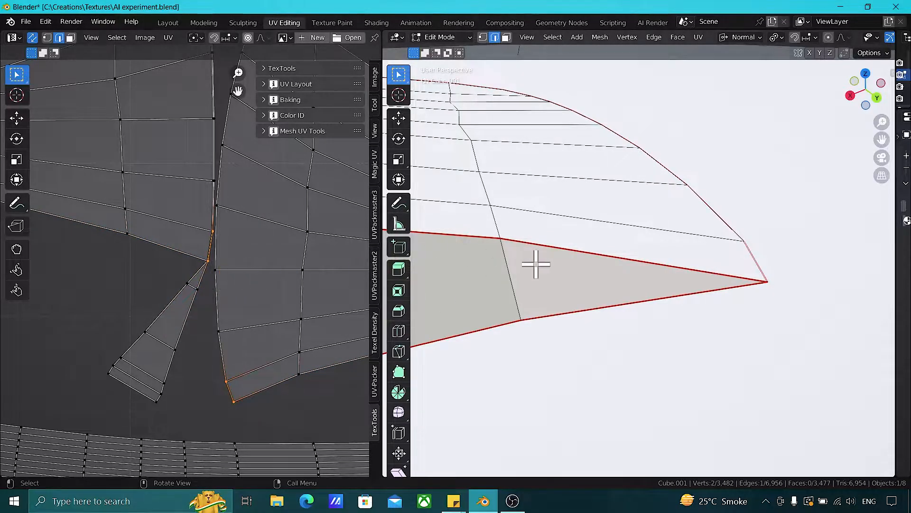
pyautogui.moveTo(780, 274); pyautogui.dragTo(617, 306, button='middle')
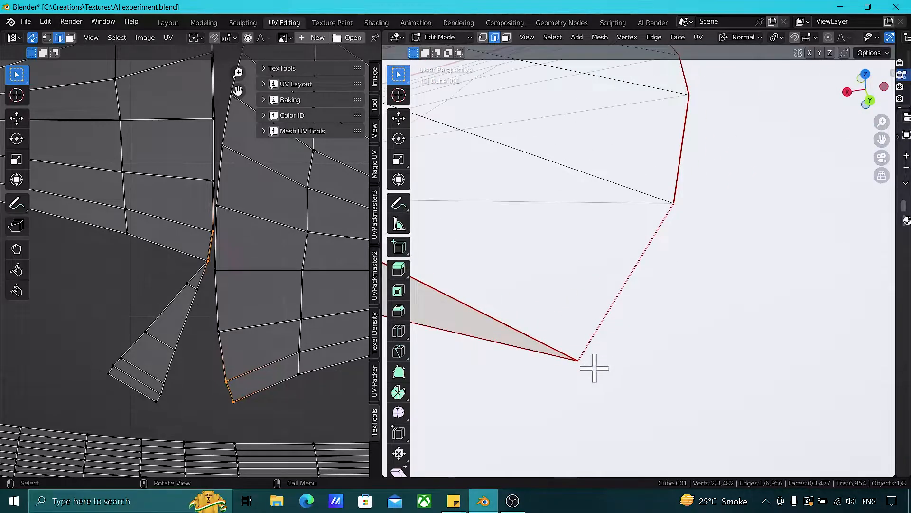
# Merge the overlapping vertices at the blade's corner tip by distance, using a merge distance of 0.0001 m.
pyautogui.press('1')
pyautogui.moveTo(568, 355); pyautogui.dragTo(602, 382)
pyautogui.press('m')
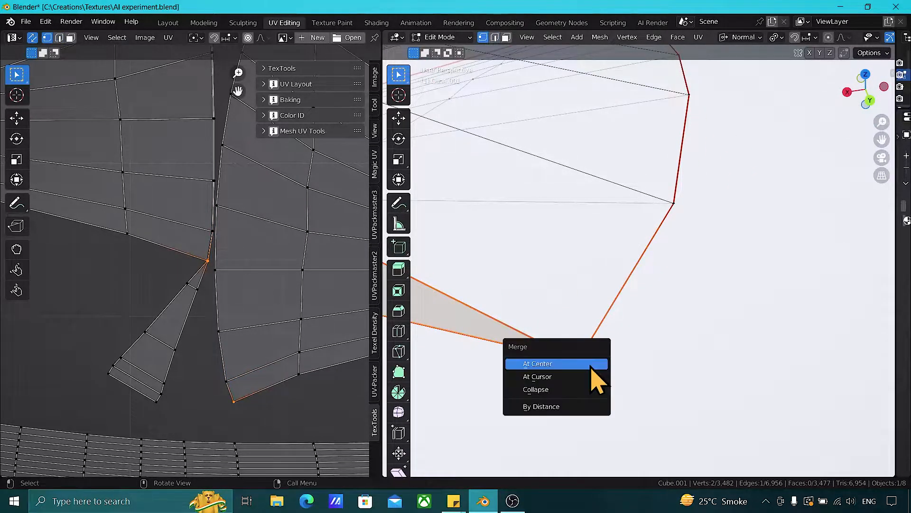
pyautogui.click(589, 404)
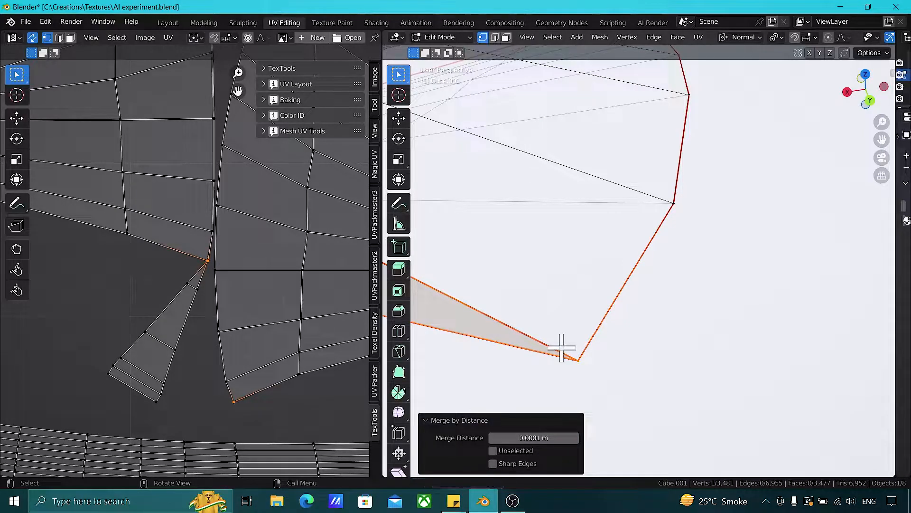
# Select the entire repaired axe mesh and unwrap it again with the Angle Based method.
pyautogui.scroll(-10, 562, 348)
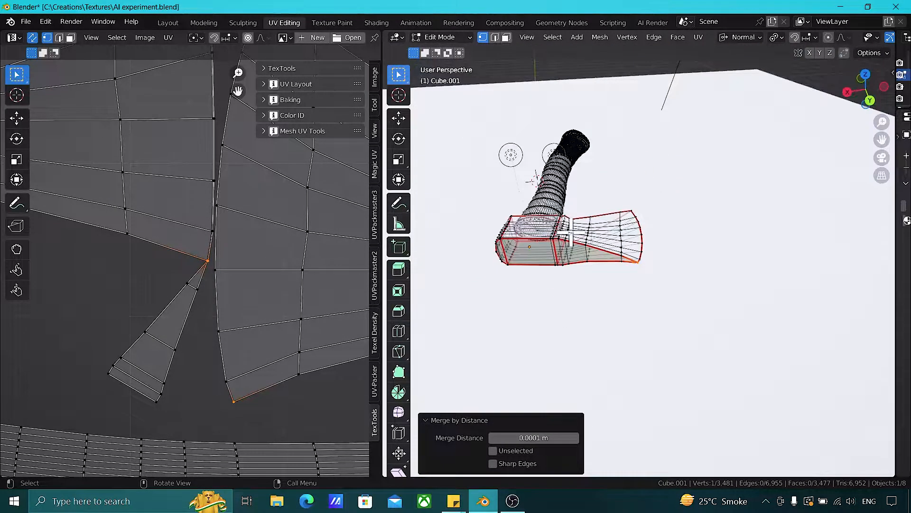
pyautogui.press('a')
pyautogui.press('u')
pyautogui.click(563, 84)
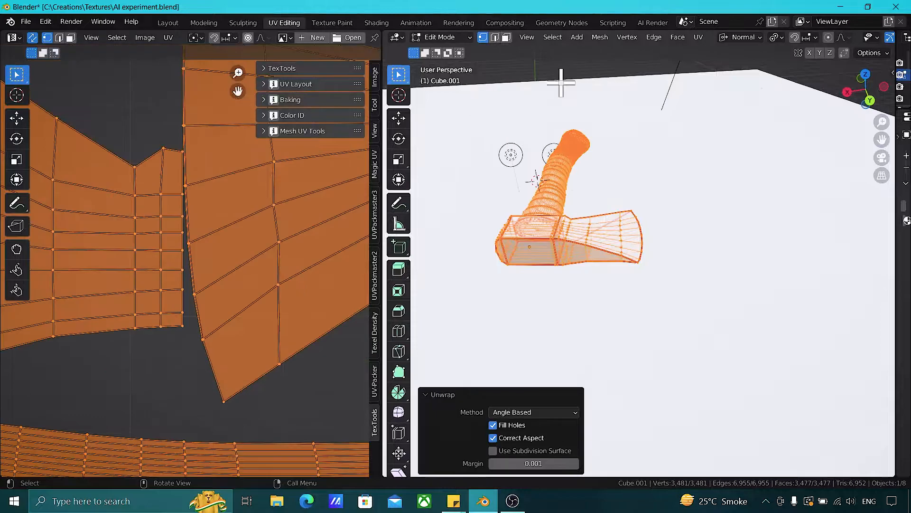
# Inspect the new UV layout for cleanly separated blade, side strip and block islands.
pyautogui.scroll(-5, 152, 309)
pyautogui.scroll(2, 277, 284)
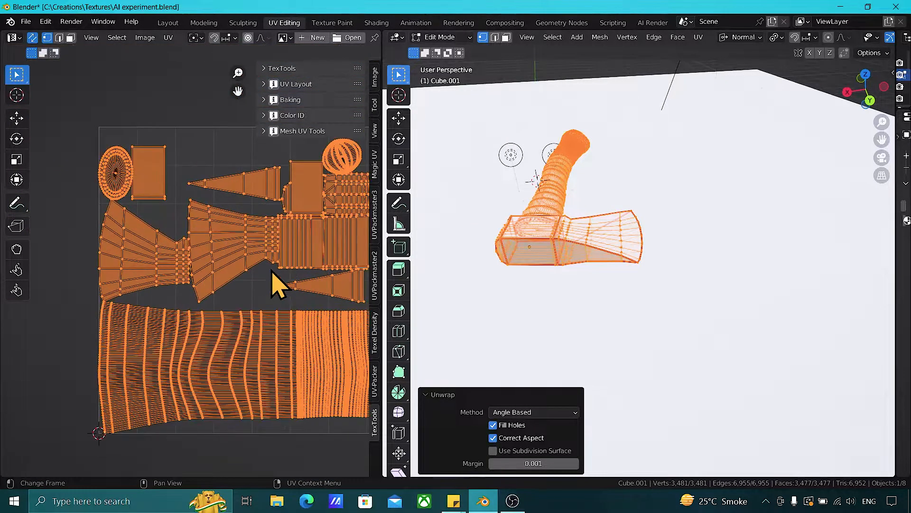
pyautogui.scroll(4, 238, 285)
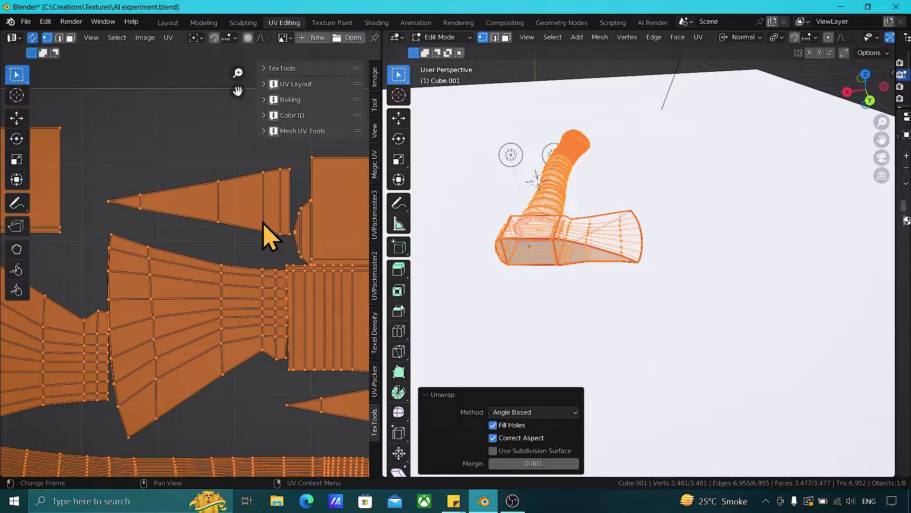
pyautogui.scroll(-4, 268, 238)
pyautogui.scroll(2, 218, 250)
pyautogui.scroll(-3, 285, 209)
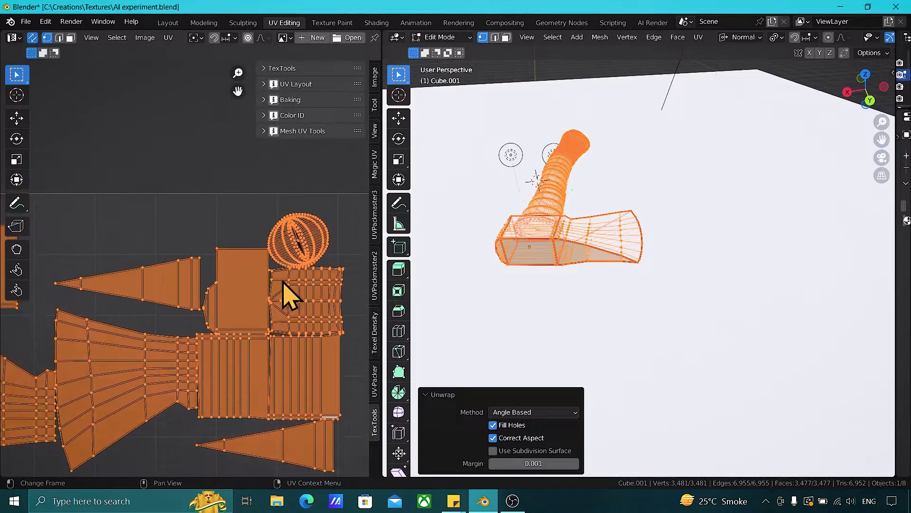
# Turn off UV sync selection in the TexTools UV Layout tools and check the axe's islands for overlapping UVs.
pyautogui.scroll(-1, 260, 333)
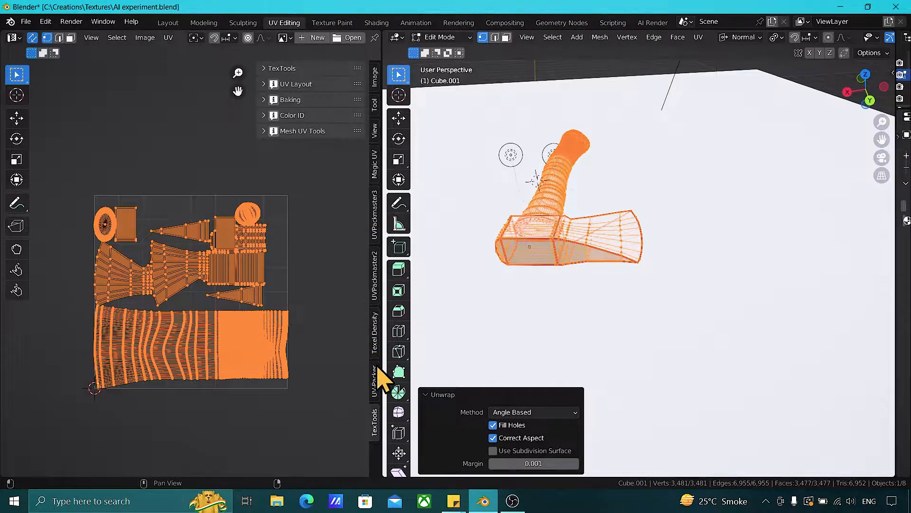
pyautogui.click(265, 86)
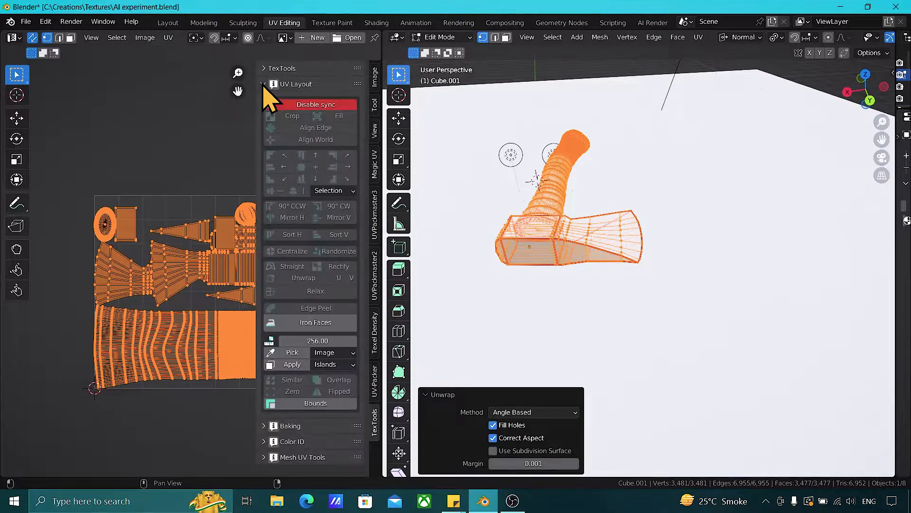
pyautogui.scroll(-2, 156, 302)
pyautogui.moveTo(149, 302); pyautogui.dragTo(109, 287, button='middle')
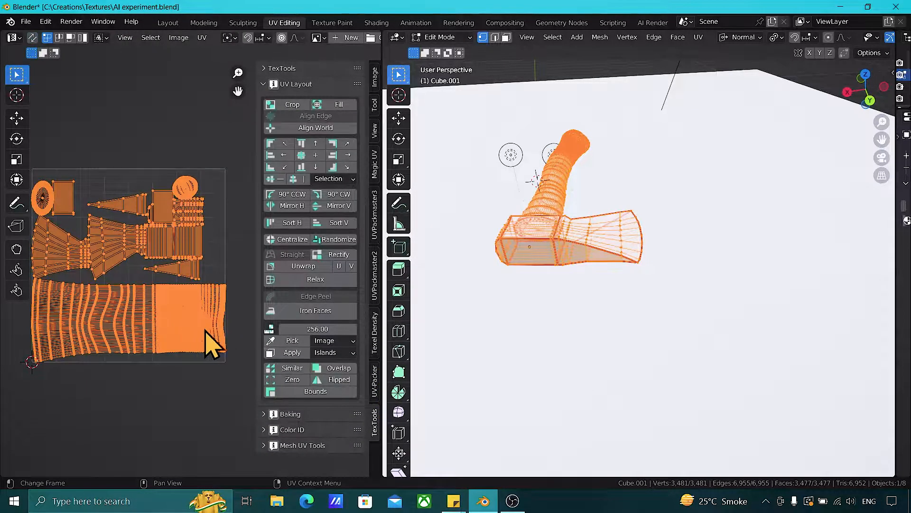
pyautogui.click(340, 370)
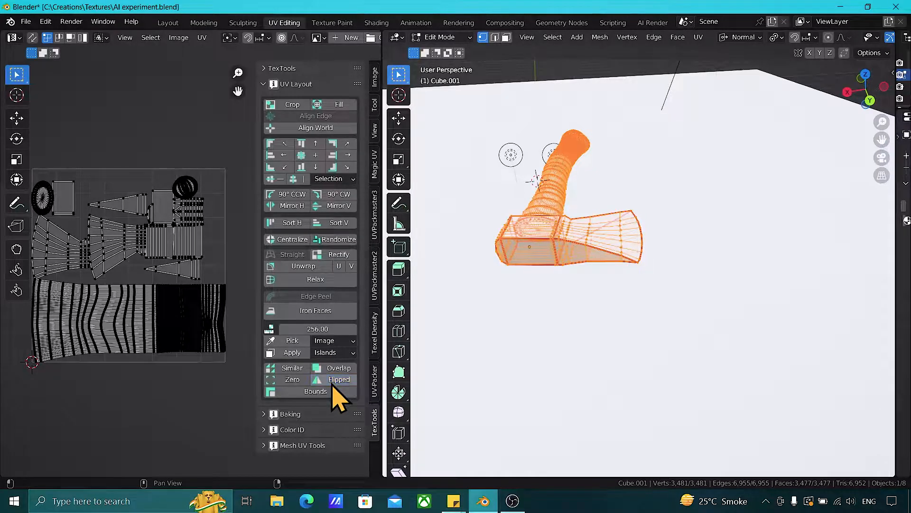
# Switch to Object Mode and enable the Face Orientation overlay in the 3D viewport.
pyautogui.press('Tab')
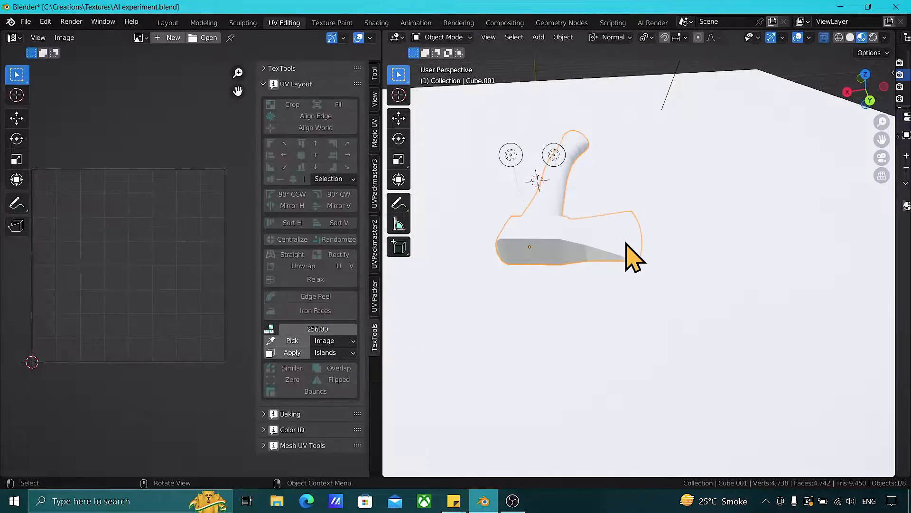
pyautogui.scroll(-3, 634, 259)
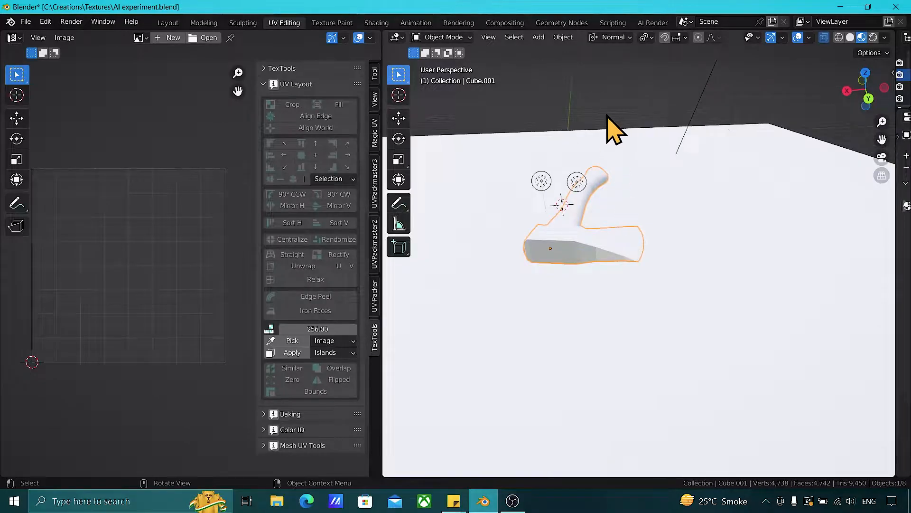
pyautogui.click(618, 74)
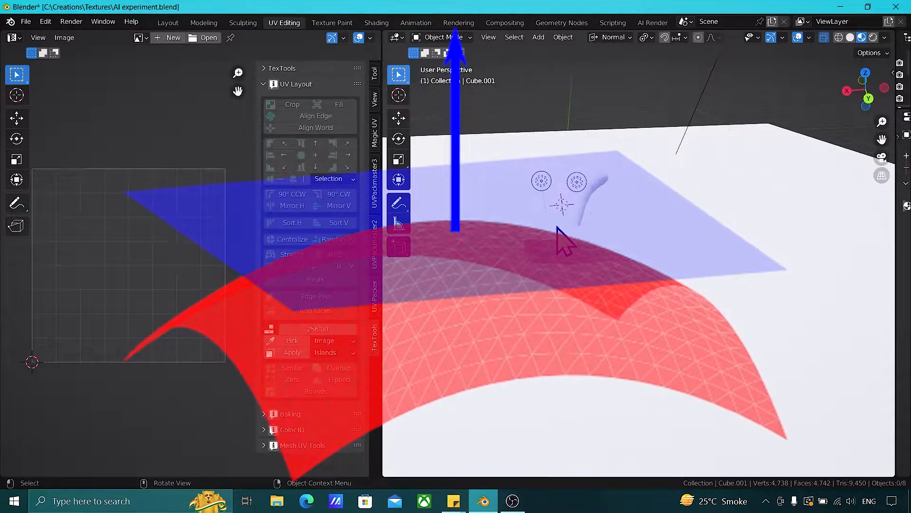
pyautogui.click(572, 216)
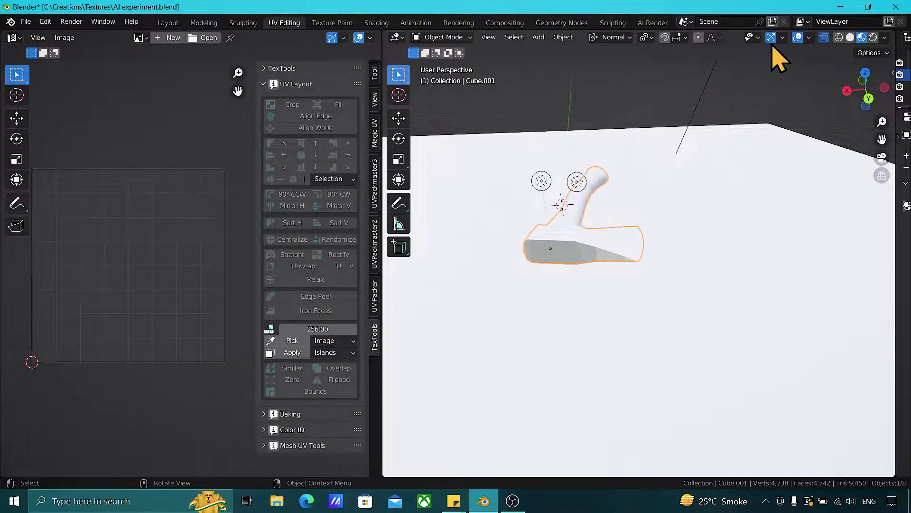
pyautogui.click(811, 39)
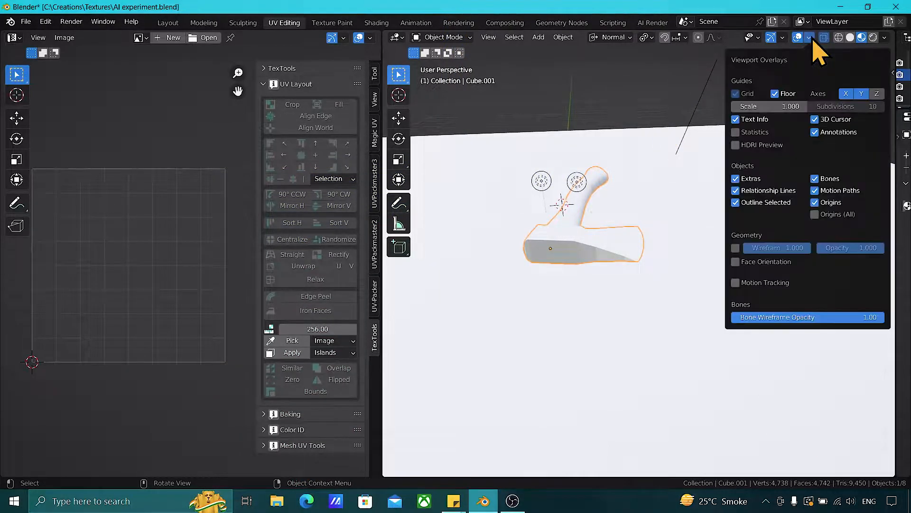
pyautogui.click(736, 262)
pyautogui.click(625, 118)
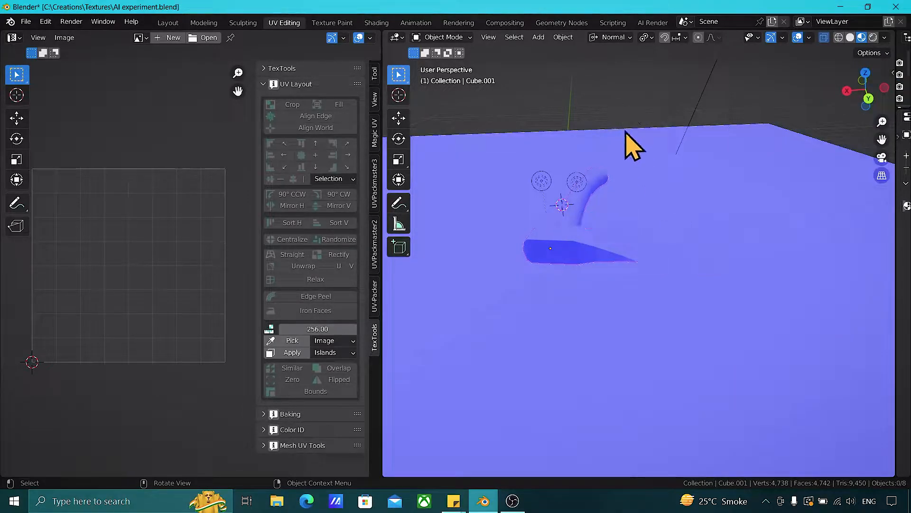
# Examine the axe's face orientation colours from several sides, including the head and handle, and turn the Face Orientation overlay off.
pyautogui.scroll(2, 579, 235)
pyautogui.moveTo(579, 236); pyautogui.dragTo(572, 263, button='middle')
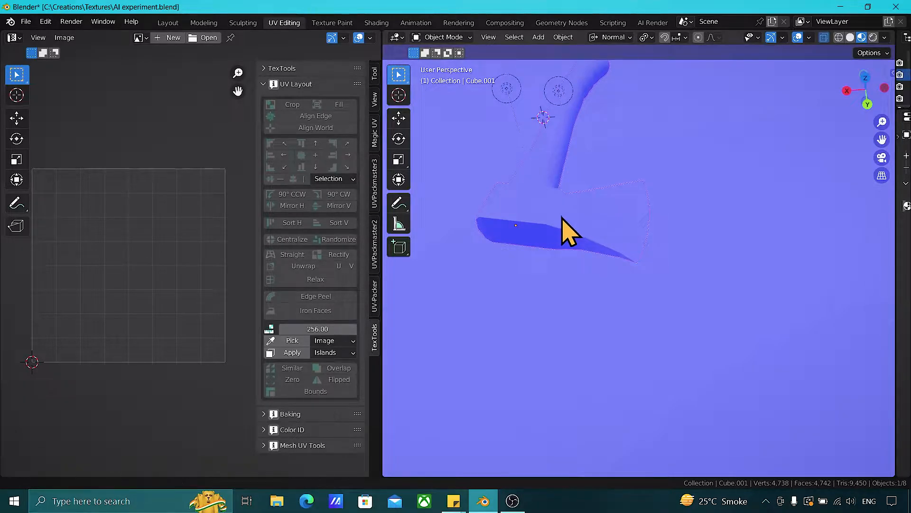
pyautogui.scroll(2, 603, 309)
pyautogui.moveTo(596, 288); pyautogui.dragTo(650, 288, button='middle')
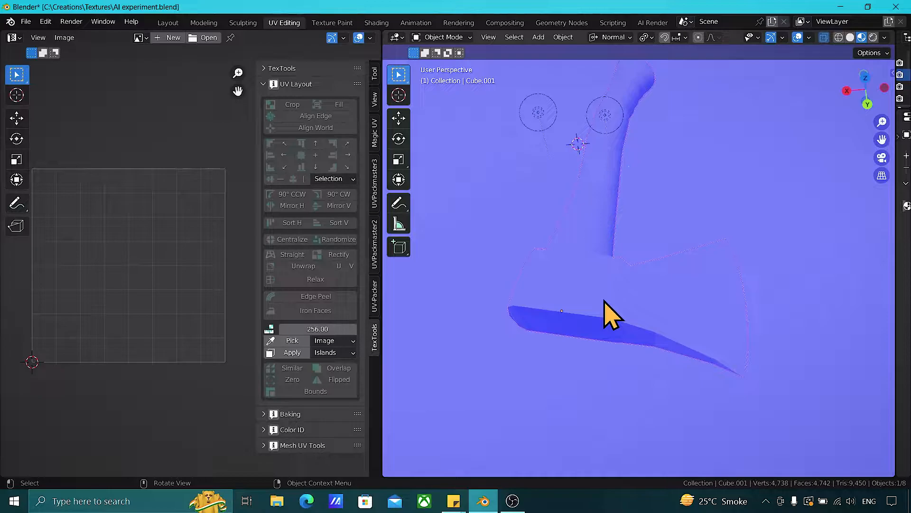
pyautogui.press('Tab')
pyautogui.click(598, 280)
pyautogui.press('Tab')
pyautogui.scroll(4, 600, 294)
pyautogui.moveTo(600, 294); pyautogui.dragTo(727, 184, button='middle')
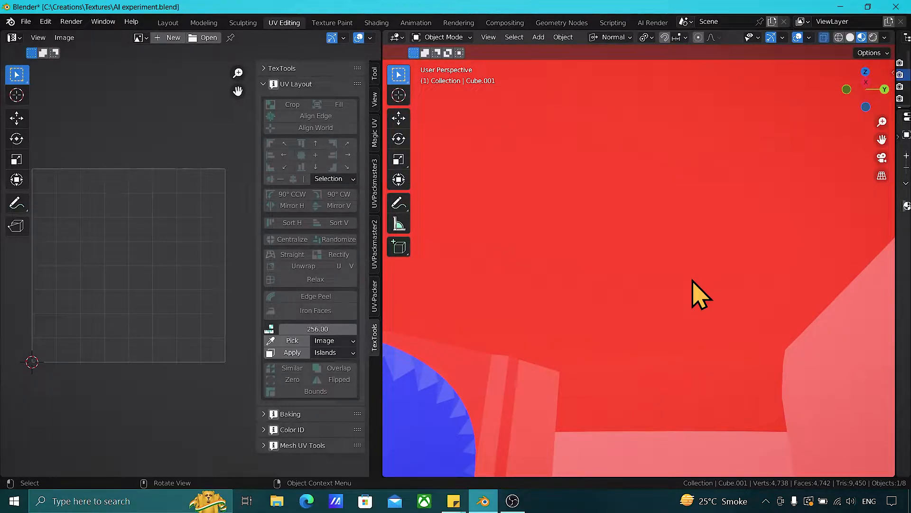
pyautogui.scroll(-4, 693, 280)
pyautogui.moveTo(693, 283); pyautogui.dragTo(670, 327, button='middle')
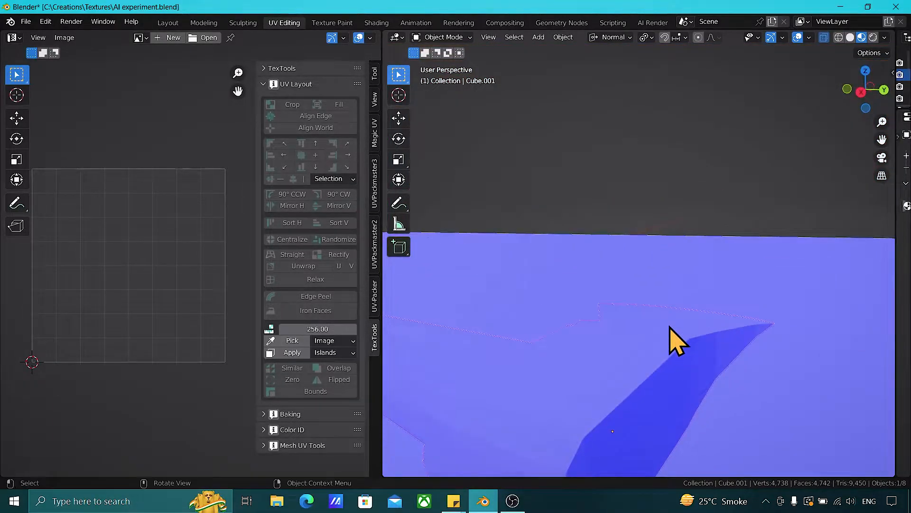
pyautogui.scroll(-2, 670, 327)
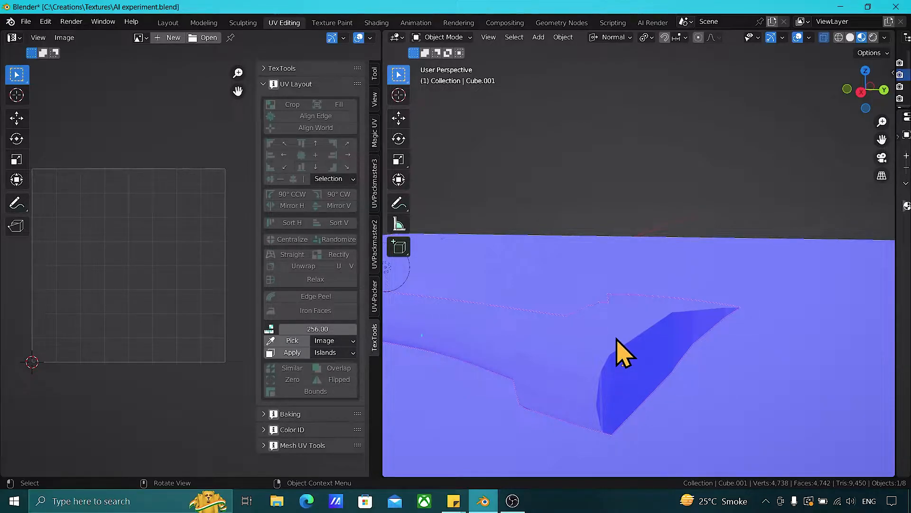
pyautogui.scroll(-3, 617, 338)
pyautogui.click(606, 197)
pyautogui.moveTo(608, 218); pyautogui.dragTo(620, 282, button='middle')
pyautogui.moveTo(575, 328); pyautogui.dragTo(782, 94, button='middle')
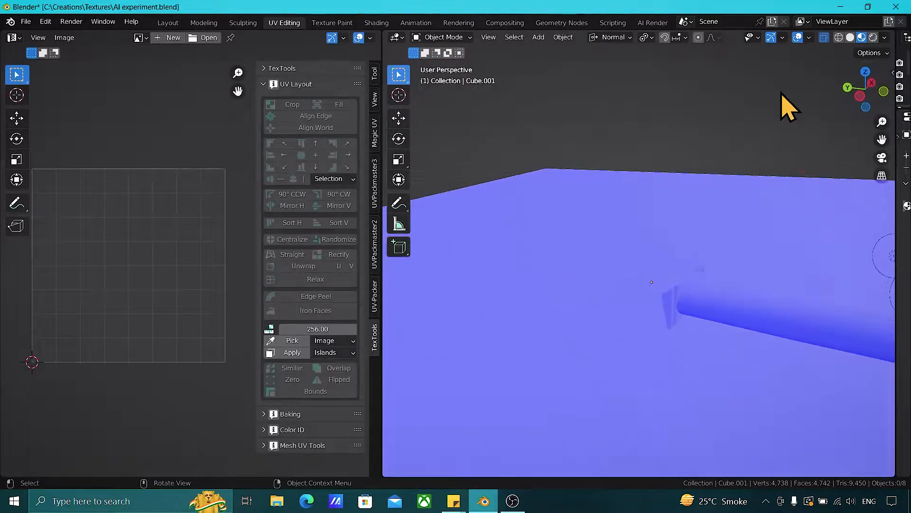
pyautogui.click(807, 38)
pyautogui.click(736, 260)
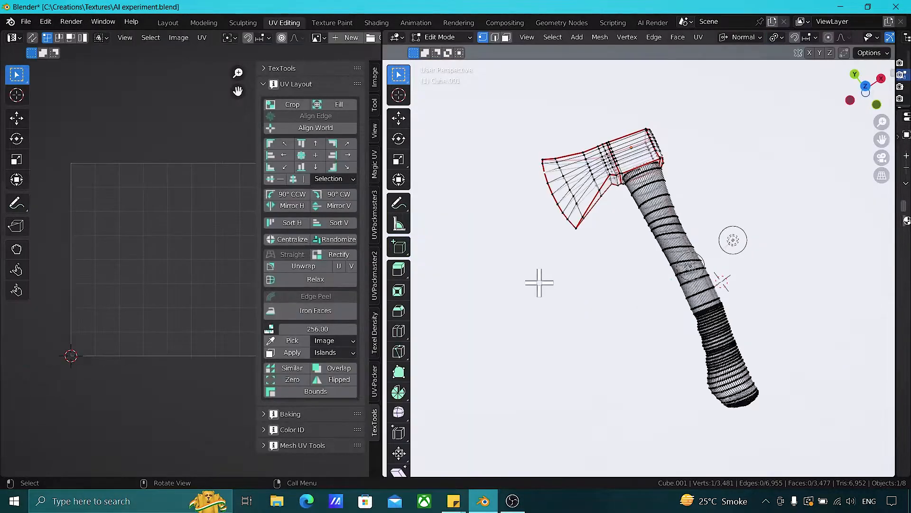
# Select the whole axe mesh and rectify the blade-side UV island in the middle of the layout with TexTools.
pyautogui.press('a')
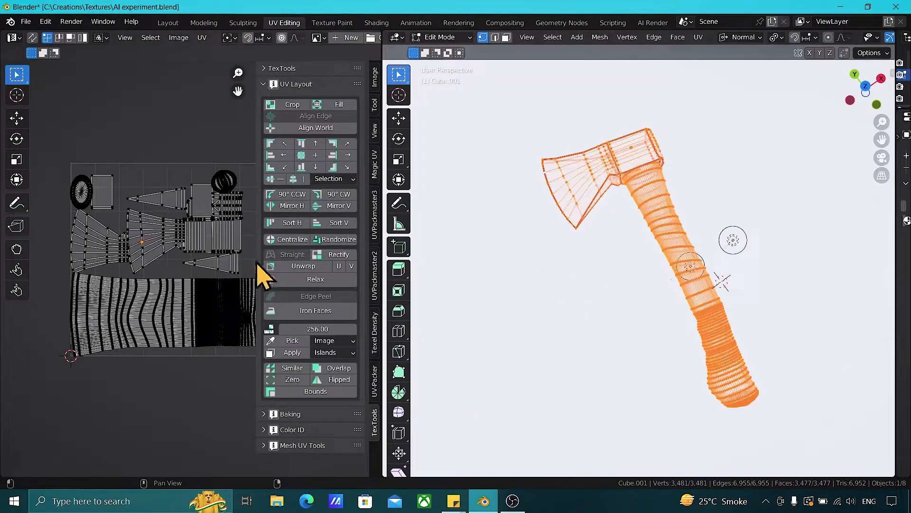
pyautogui.scroll(5, 146, 255)
pyautogui.scroll(-4, 146, 255)
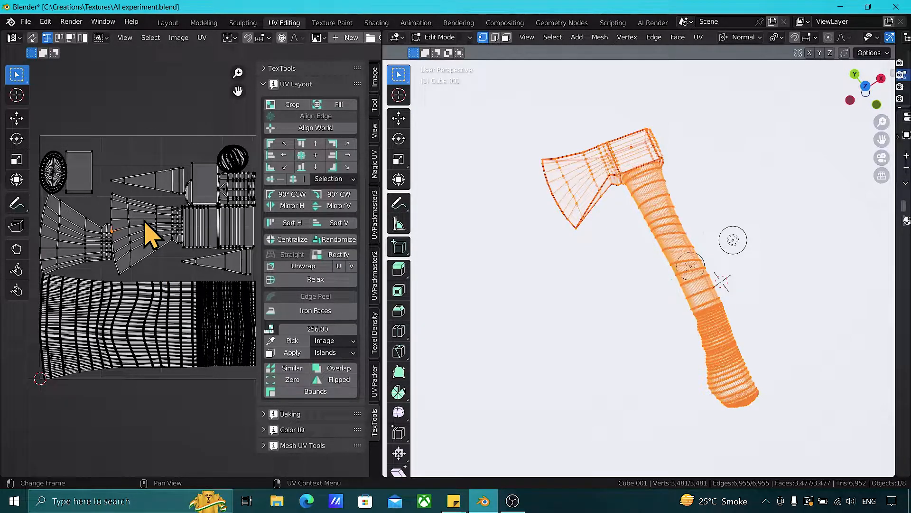
pyautogui.press('l')
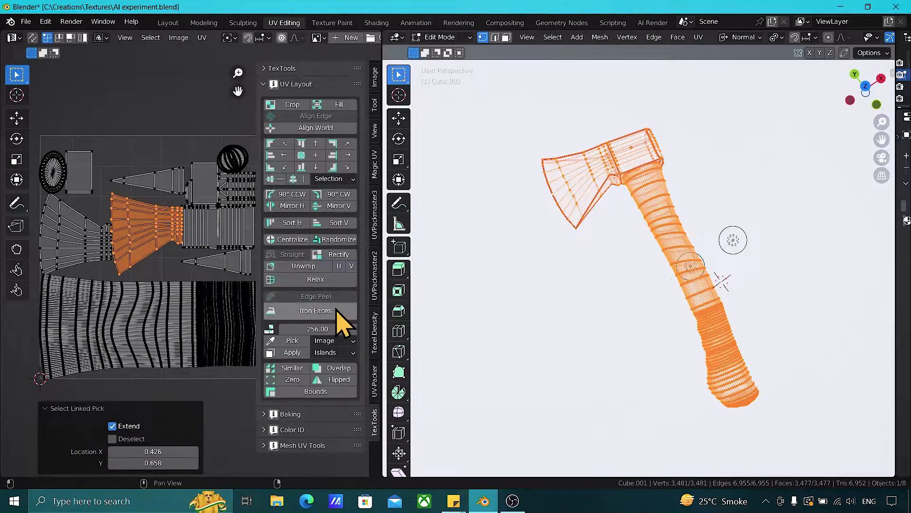
pyautogui.click(345, 255)
pyautogui.scroll(2, 173, 265)
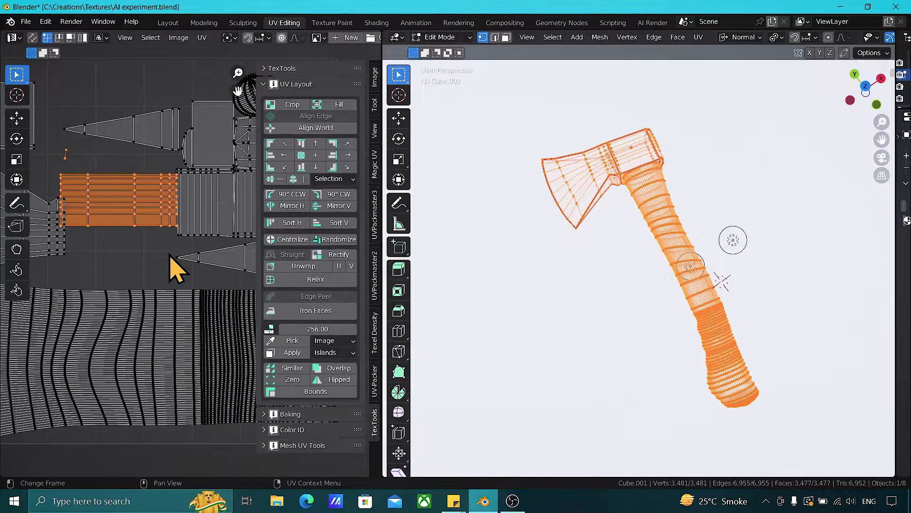
# Rectify the other flared blade-side UV island, next to the layout's outer edge, into straight rows.
pyautogui.scroll(-2, 173, 240)
pyautogui.keyDown('shift'); pyautogui.moveTo(167, 225); pyautogui.dragTo(208, 218, button='middle'); pyautogui.keyUp('shift')
pyautogui.scroll(2, 167, 235)
pyautogui.click(110, 231)
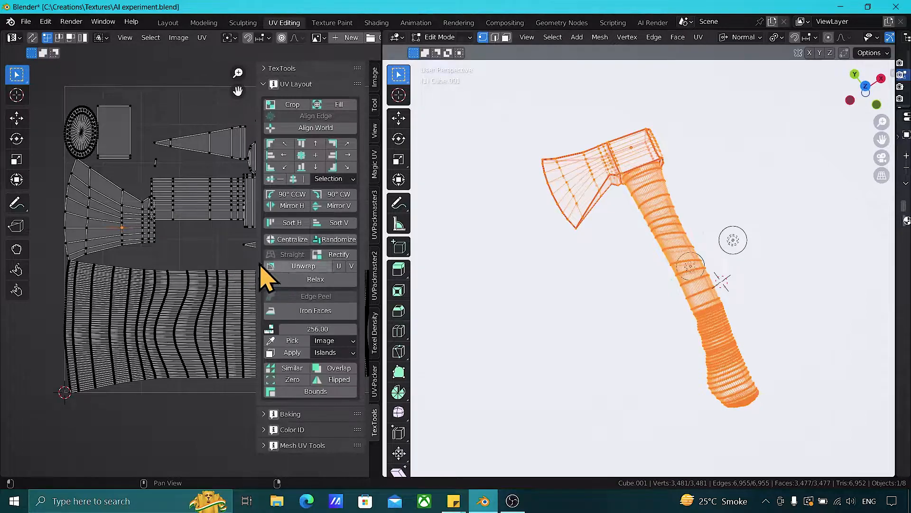
pyautogui.press('l')
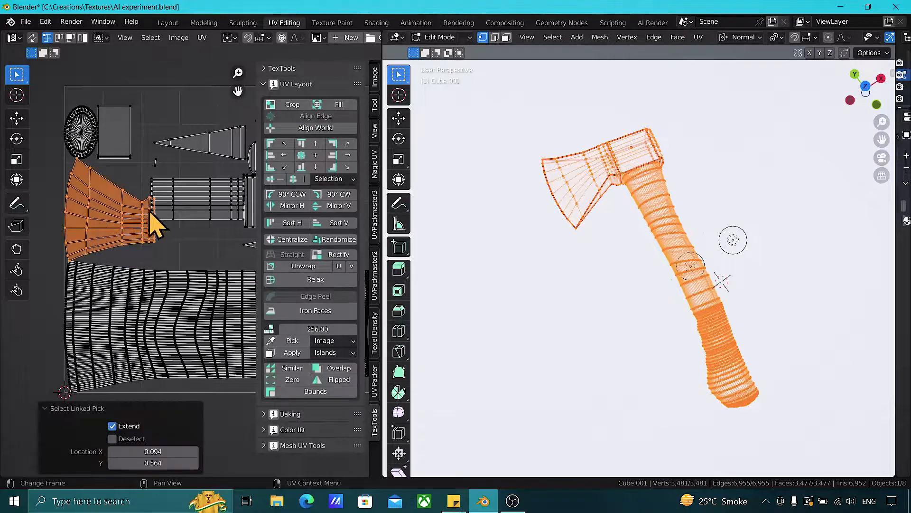
pyautogui.click(339, 255)
# Rectify the outer of the two adjoining striped block islands above the triangular strip.
pyautogui.scroll(-2, 169, 238)
pyautogui.moveTo(164, 233); pyautogui.dragTo(50, 233, button='middle')
pyautogui.scroll(3, 160, 245)
pyautogui.scroll(-1, 166, 246)
pyautogui.scroll(2, 107, 241)
pyautogui.click(204, 268)
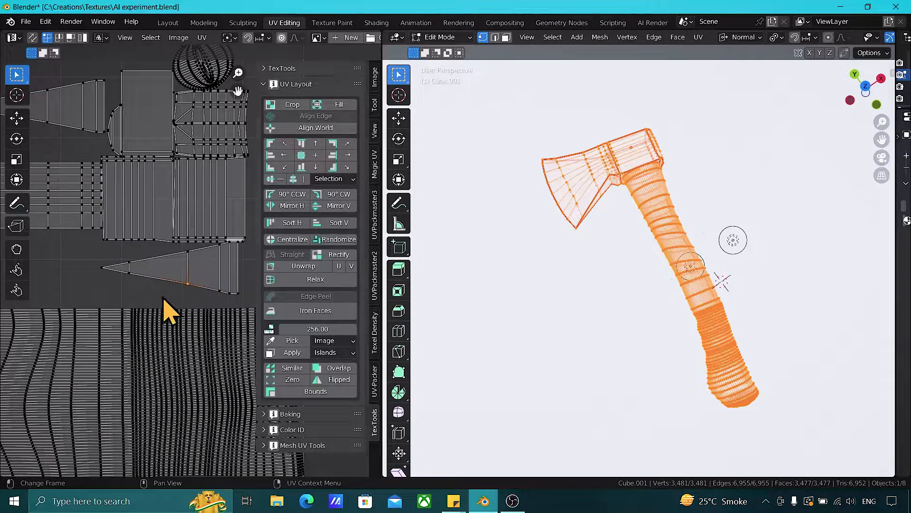
pyautogui.scroll(1, 207, 288)
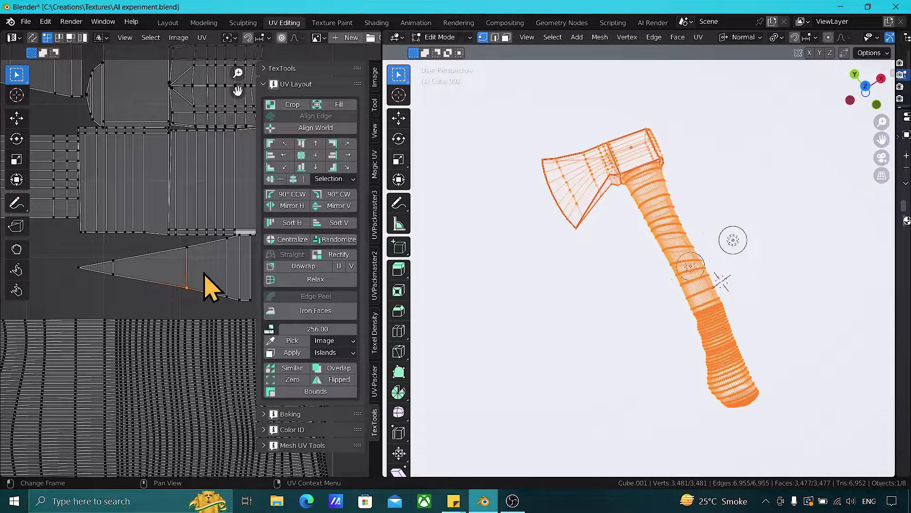
pyautogui.moveTo(204, 274); pyautogui.dragTo(183, 214, button='middle')
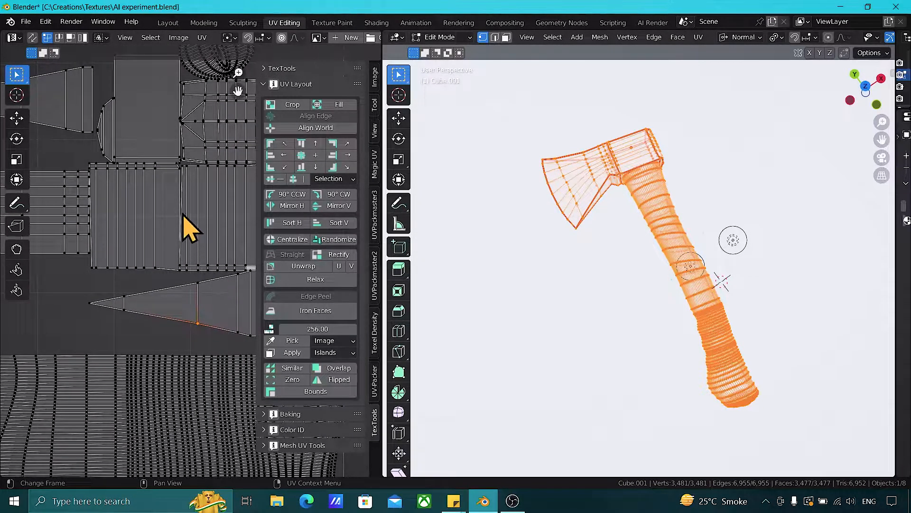
pyautogui.press('l')
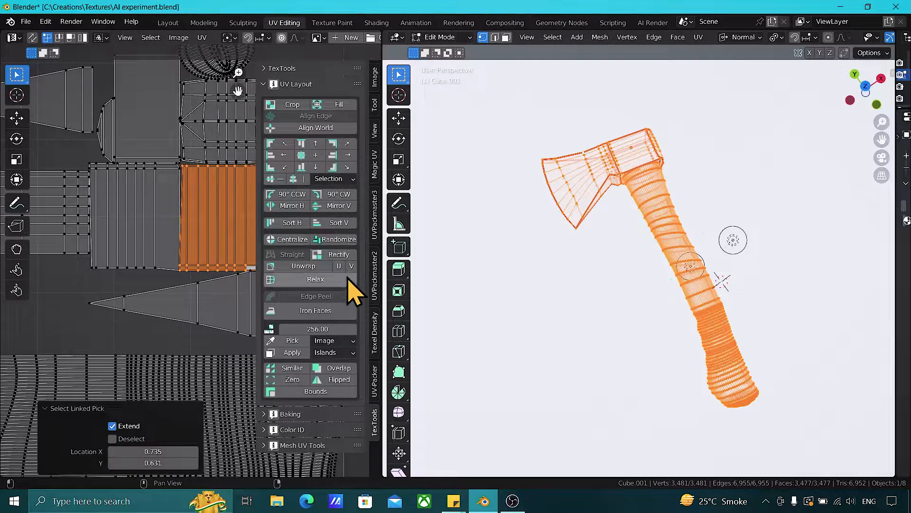
pyautogui.click(341, 260)
# Rectify the adjoining striped block island that borders the straightened blade-side island.
pyautogui.scroll(-2, 171, 246)
pyautogui.moveTo(164, 244); pyautogui.dragTo(187, 250, button='middle')
pyautogui.scroll(1, 186, 250)
pyautogui.click(171, 244)
pyautogui.press('l')
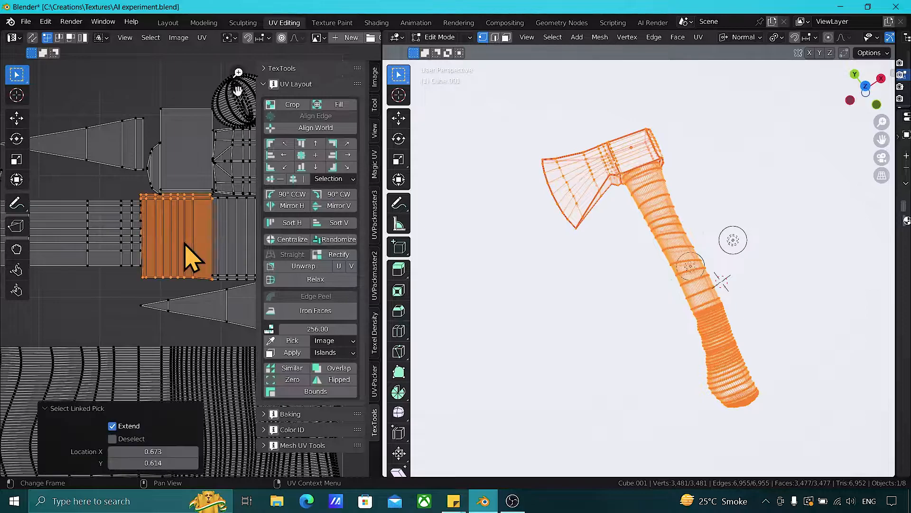
pyautogui.click(340, 255)
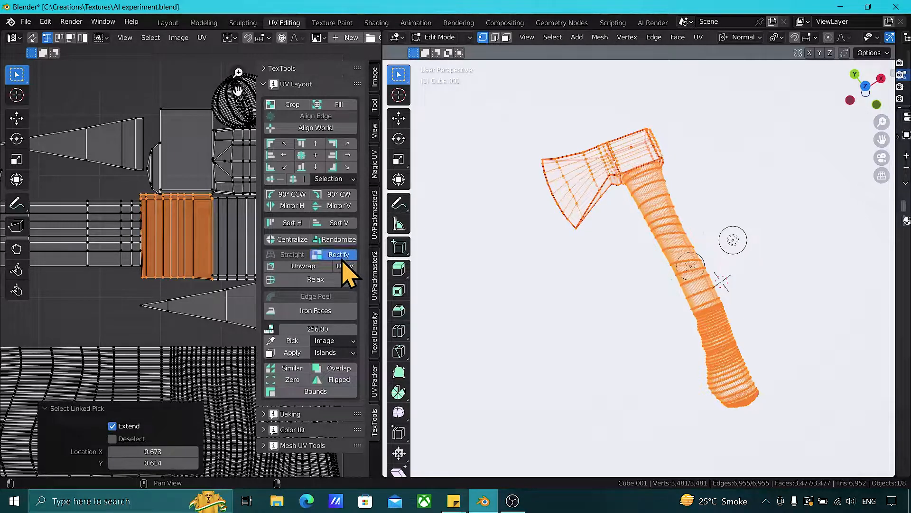
# Try to rectify the small grid-shaped island below the round cap island, and undo it.
pyautogui.scroll(-3, 219, 281)
pyautogui.moveTo(220, 281); pyautogui.dragTo(197, 284, button='middle')
pyautogui.scroll(3, 194, 322)
pyautogui.click(204, 266)
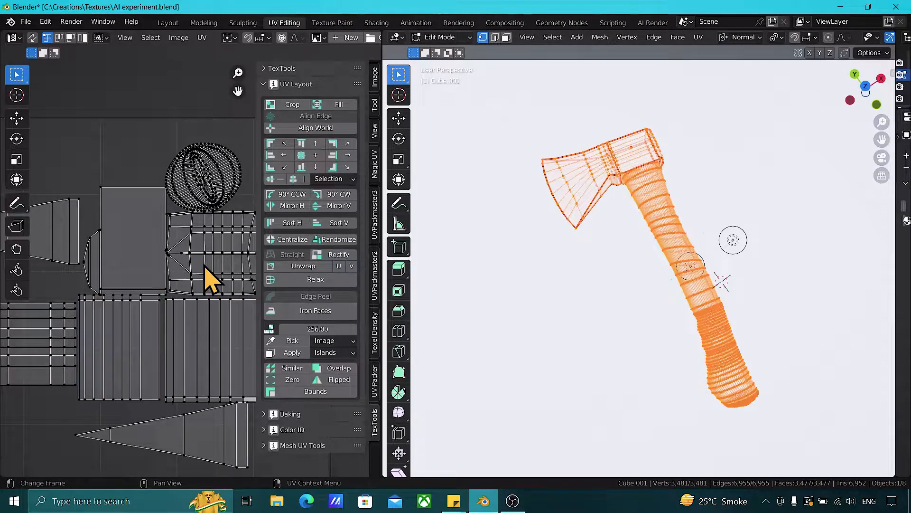
pyautogui.press('l')
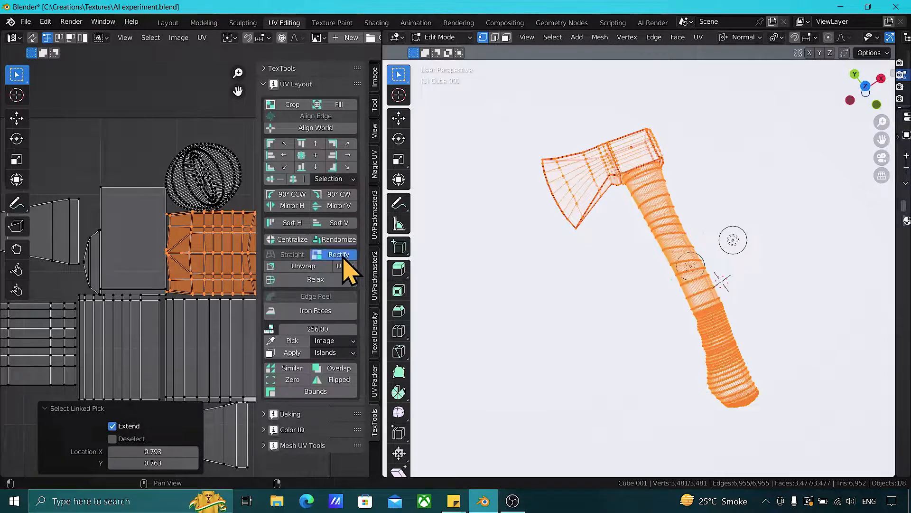
pyautogui.click(351, 265)
pyautogui.hotkey('ctrl', 'z')
# Rectify the large wavy handle island into a straight rectangular grid.
pyautogui.scroll(-5, 230, 277)
pyautogui.moveTo(175, 338)
pyautogui.mouseDown(button='middle')
pyautogui.moveTo(148, 333)
pyautogui.moveTo(166, 202)
pyautogui.mouseUp(button='middle')
pyautogui.scroll(3, 166, 202)
pyautogui.scroll(-3, 169, 211)
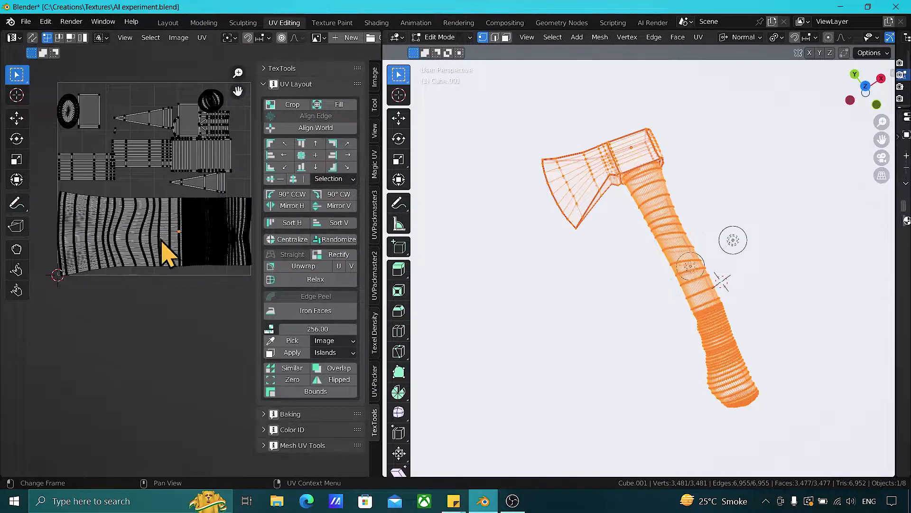
pyautogui.press('l')
pyautogui.click(349, 256)
pyautogui.scroll(-1, 194, 254)
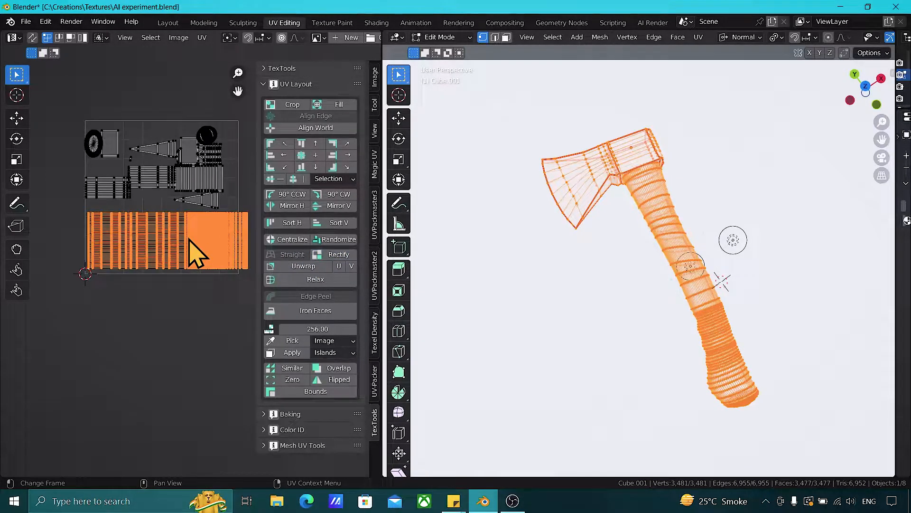
# Select all UV islands and pack them with Pack Islands, using Closest UDIM, rotation and a 0.001 margin.
pyautogui.press('a')
pyautogui.click(202, 38)
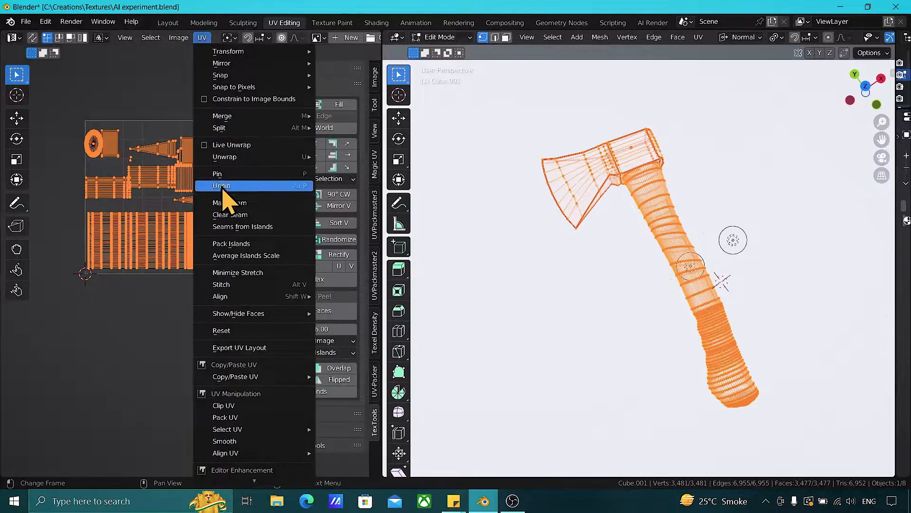
pyautogui.click(259, 244)
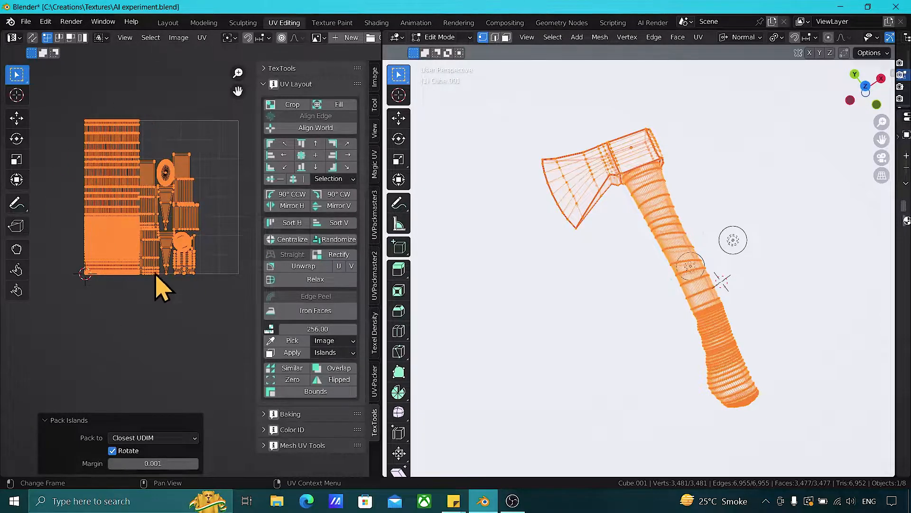
# Examine the packed axe islands up close across the UV layout.
pyautogui.scroll(5, 157, 259)
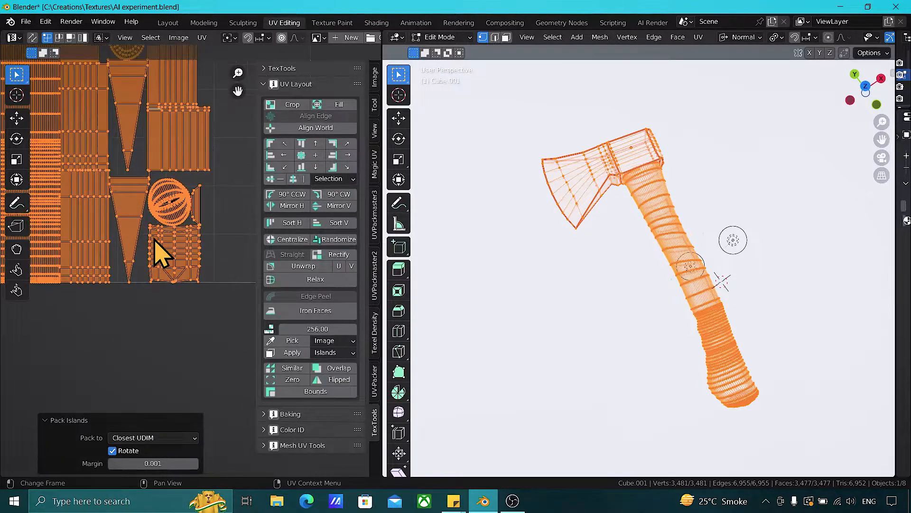
pyautogui.moveTo(152, 211); pyautogui.dragTo(157, 295, button='middle')
pyautogui.moveTo(145, 231); pyautogui.dragTo(173, 228, button='middle')
pyautogui.scroll(-1, 170, 205)
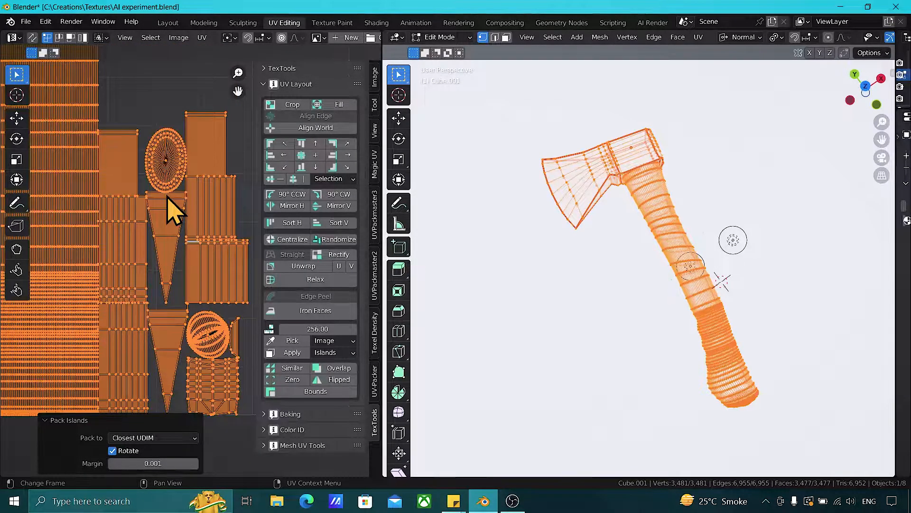
pyautogui.moveTo(166, 195); pyautogui.dragTo(167, 215, button='middle')
pyautogui.scroll(-2, 179, 288)
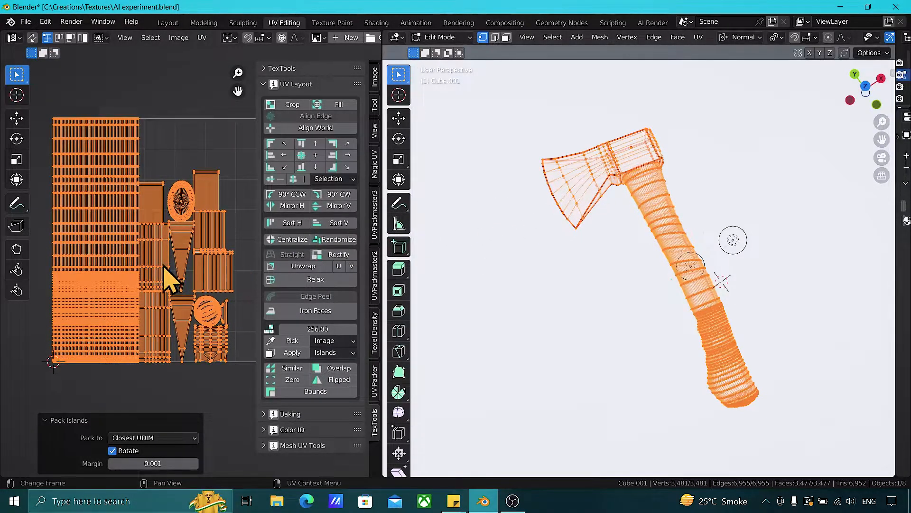
# Start Smart UV Project on all islands and try angle limits of 45°, 90° and 66°.
pyautogui.press('u')
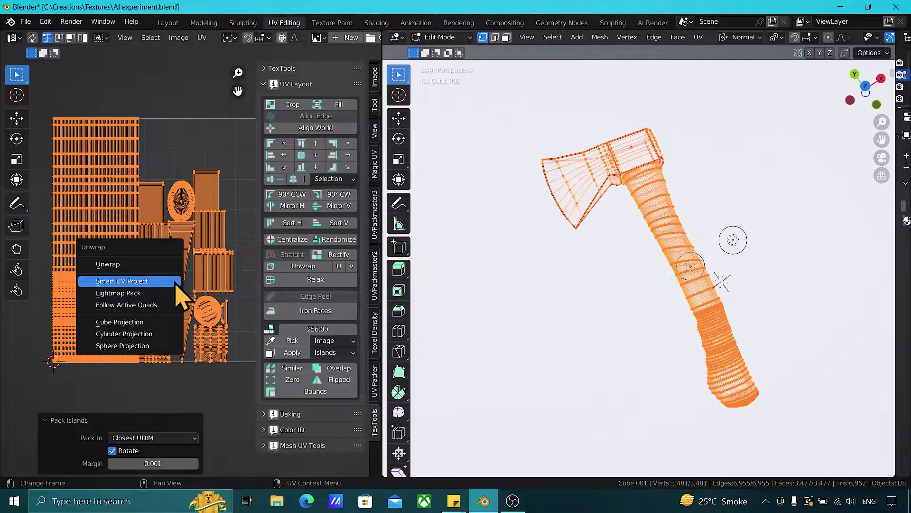
pyautogui.click(163, 293)
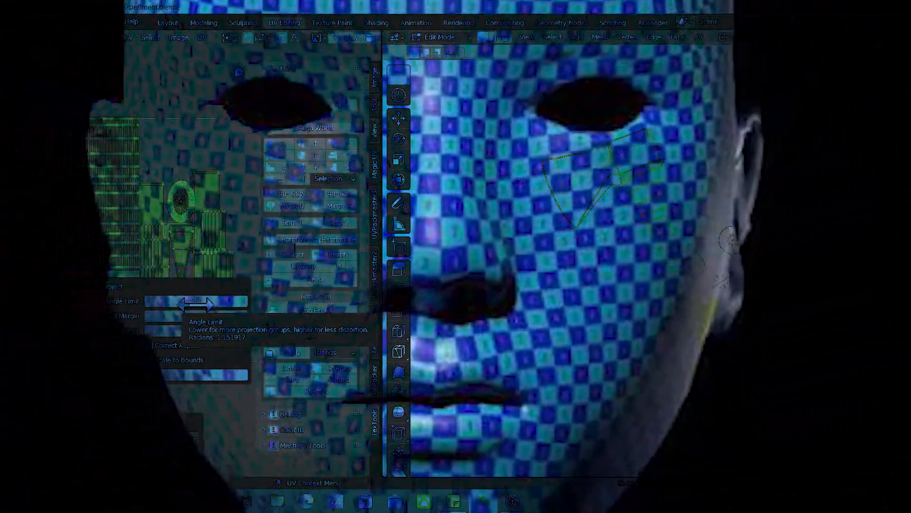
pyautogui.click(196, 304)
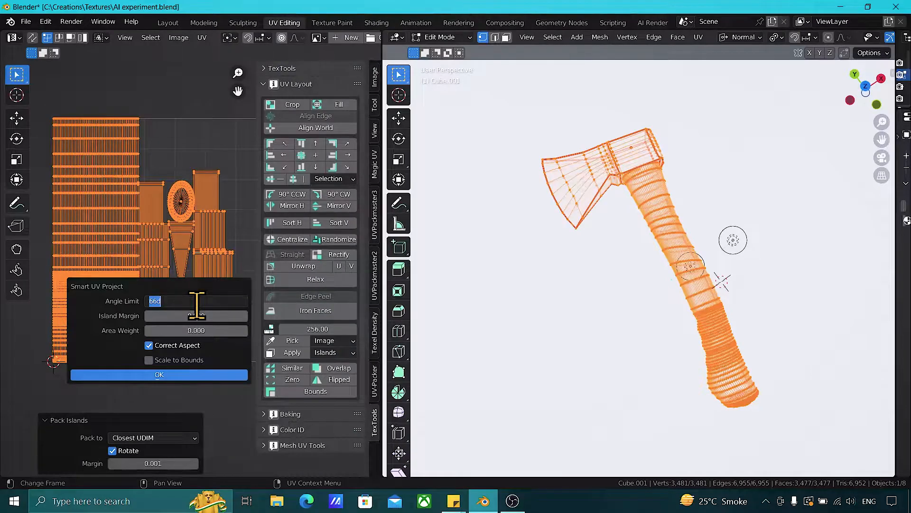
pyautogui.press('Return')
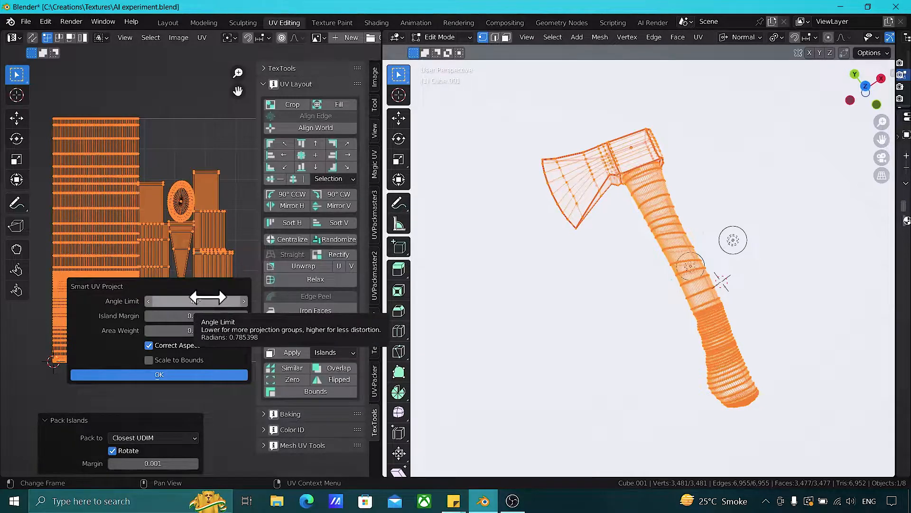
pyautogui.click(208, 299)
pyautogui.write('90')
pyautogui.press('Return')
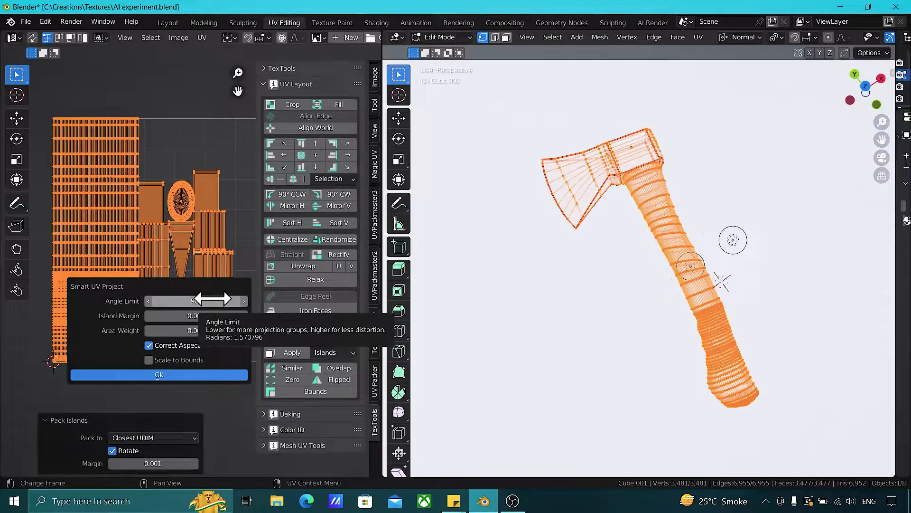
pyautogui.click(213, 299)
pyautogui.write('66')
pyautogui.press('Return')
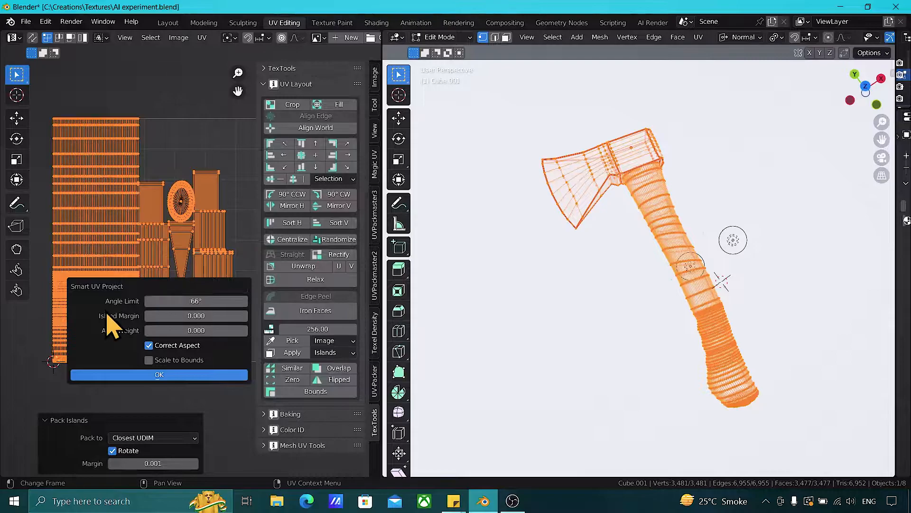
# Run Smart UV Project with a 45° angle limit, 0.005 island margin and Scale to Bounds enabled.
pyautogui.click(195, 299)
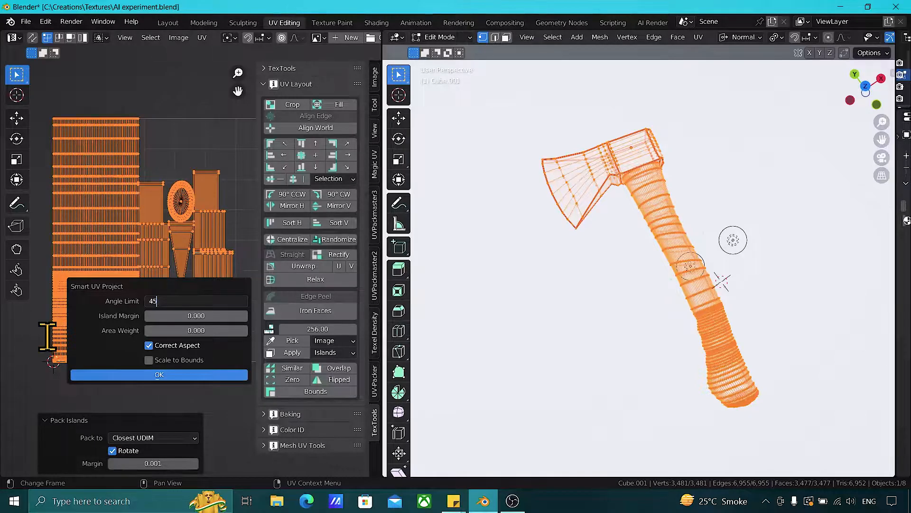
pyautogui.click(185, 315)
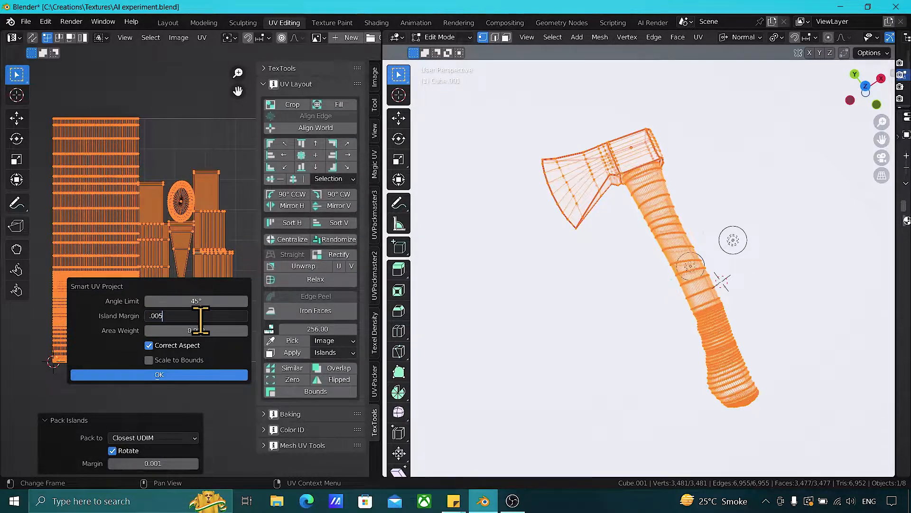
pyautogui.press('Return')
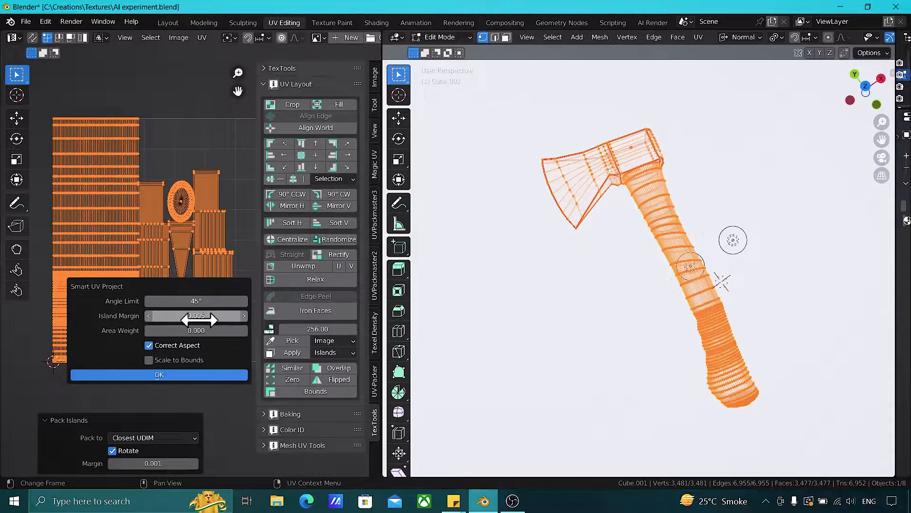
pyautogui.click(166, 363)
pyautogui.click(159, 375)
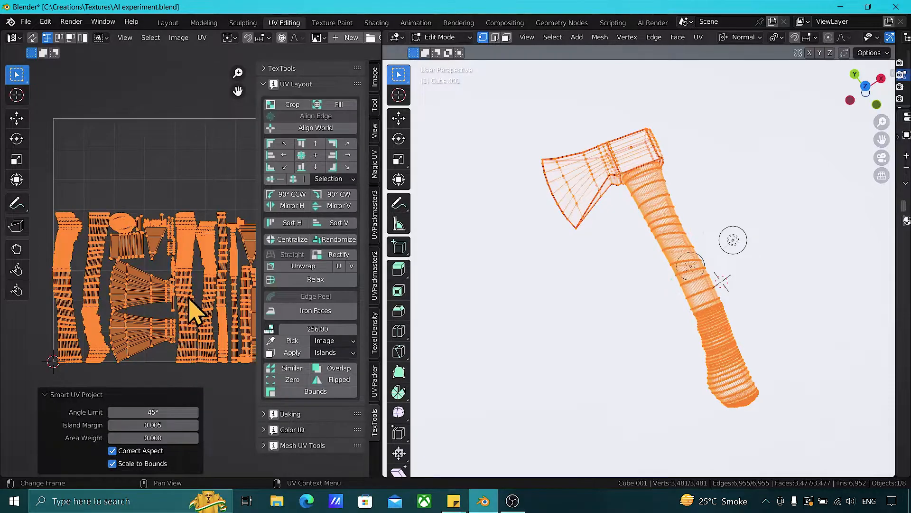
# Examine the 45° projected UV layout alongside the axe model, and undo the Smart UV projection.
pyautogui.moveTo(203, 291); pyautogui.dragTo(161, 273, button='middle')
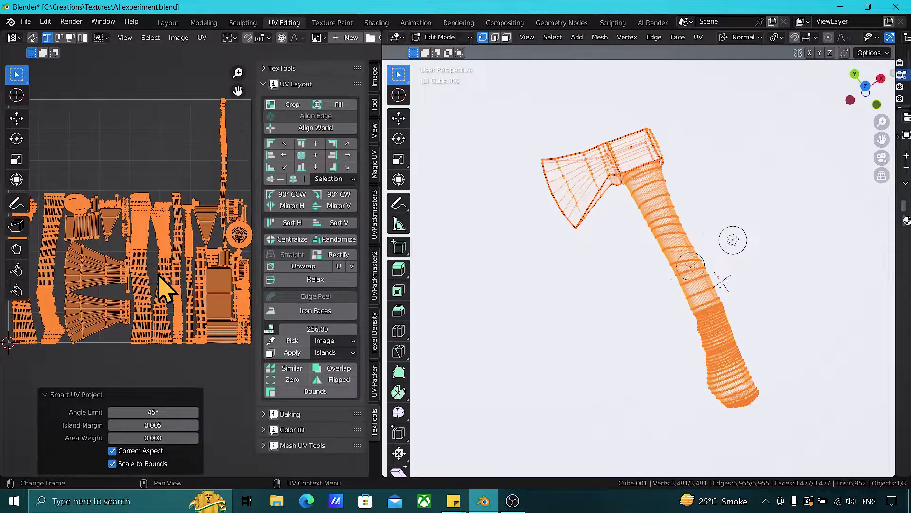
pyautogui.press('n')
pyautogui.scroll(-1, 232, 351)
pyautogui.moveTo(216, 355)
pyautogui.mouseDown(button='middle')
pyautogui.moveTo(288, 339)
pyautogui.moveTo(270, 315)
pyautogui.moveTo(231, 350)
pyautogui.mouseUp(button='middle')
pyautogui.scroll(3, 293, 329)
pyautogui.scroll(-1, 293, 323)
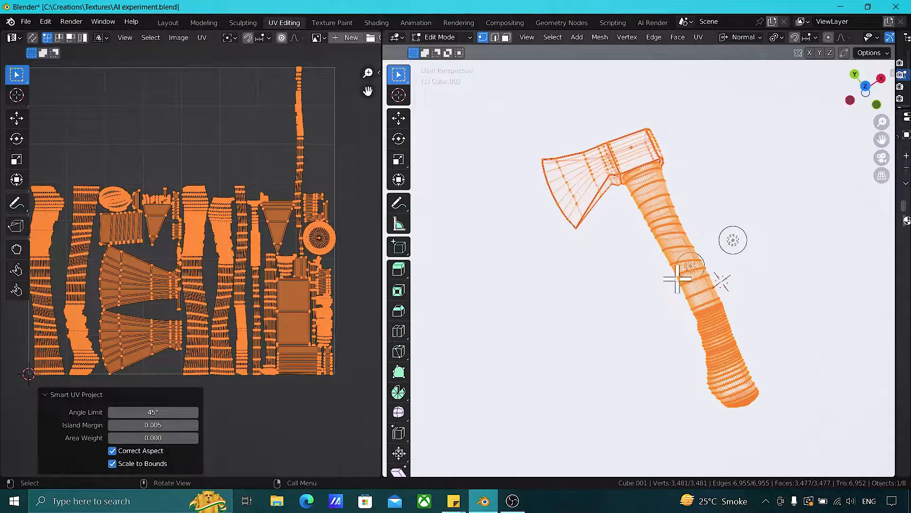
pyautogui.moveTo(677, 279); pyautogui.dragTo(712, 246, button='middle')
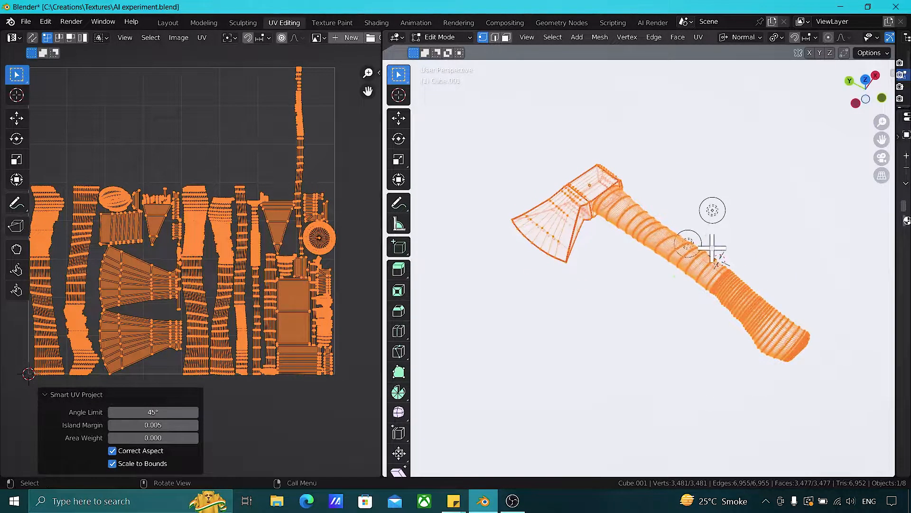
pyautogui.hotkey('ctrl', 'z')
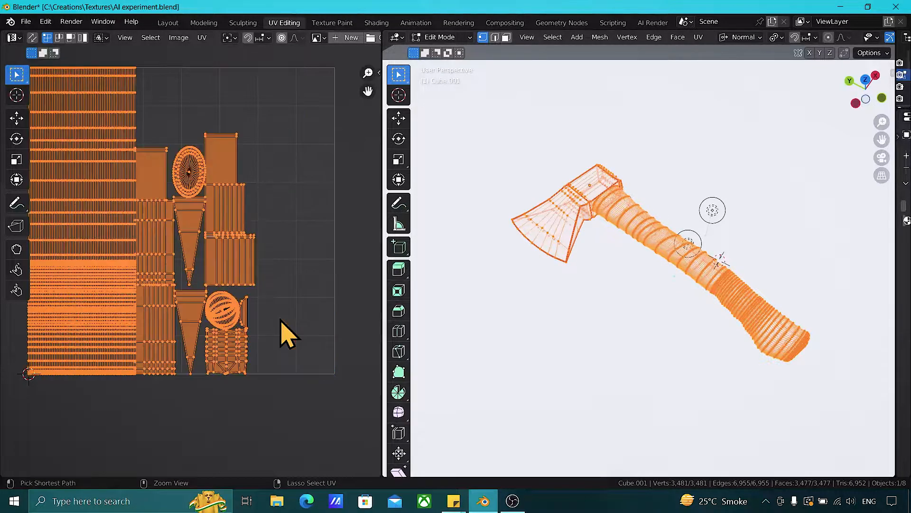
# Run Smart UV Project on all islands with a 90° angle limit, 0.005 island margin and Scale to Bounds.
pyautogui.press('u')
pyautogui.click(273, 318)
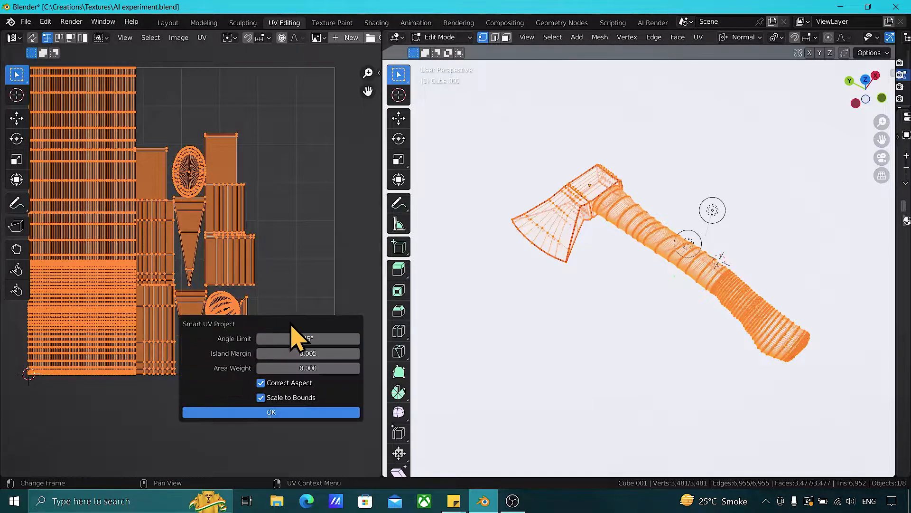
pyautogui.click(326, 338)
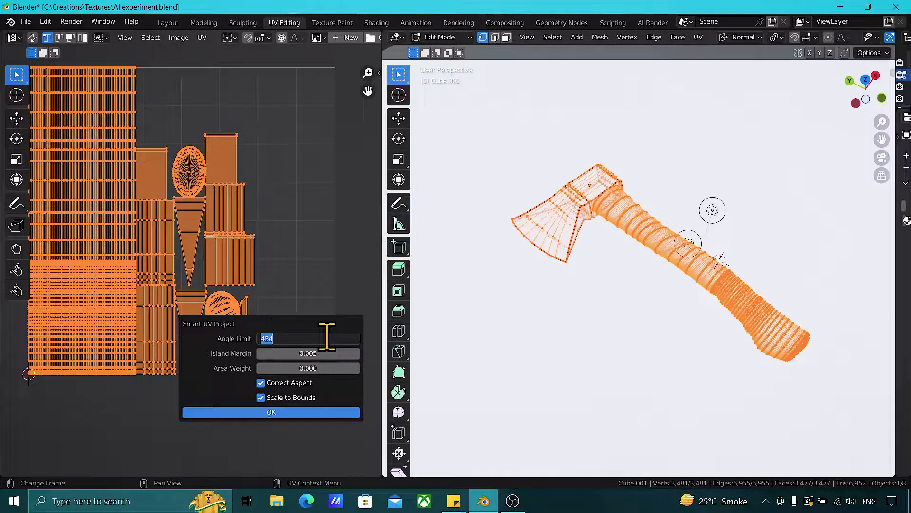
pyautogui.write('90')
pyautogui.press('Return')
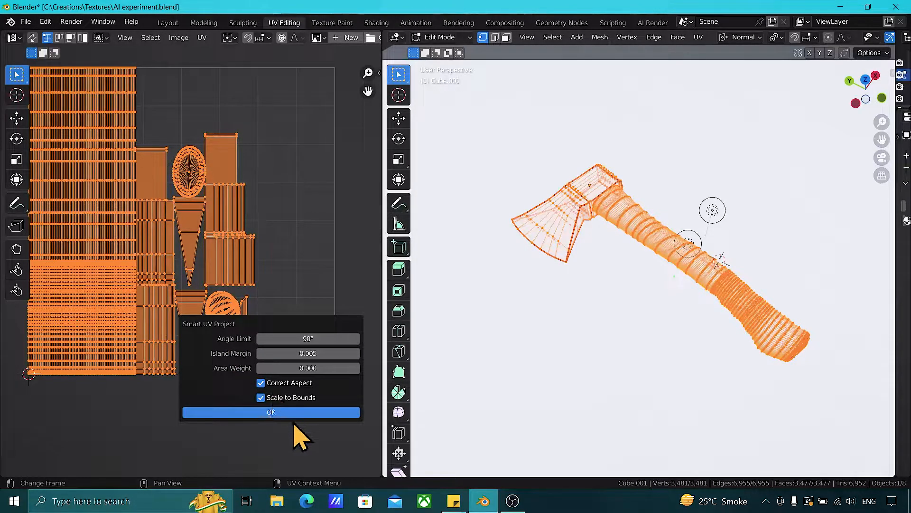
pyautogui.click(283, 415)
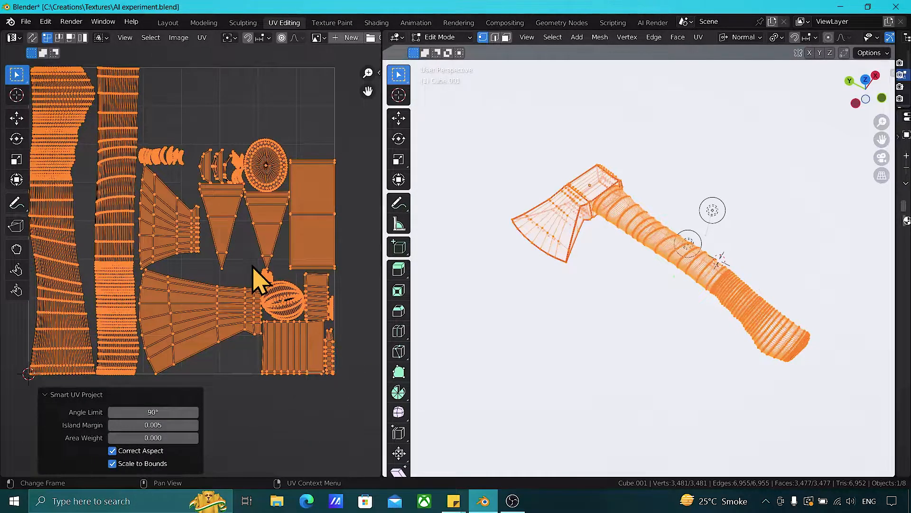
# Examine the 90° projected UV layout and undo it to restore the manually packed islands.
pyautogui.scroll(-1, 254, 270)
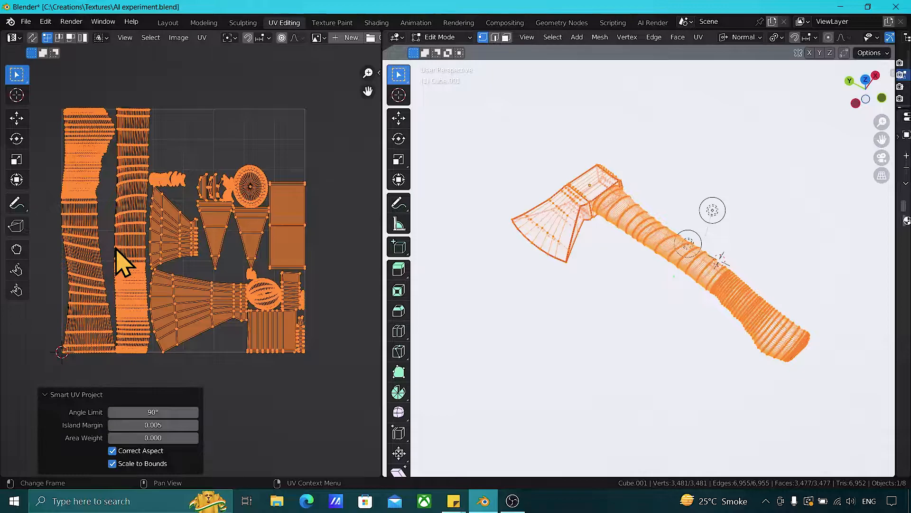
pyautogui.scroll(2, 233, 333)
pyautogui.scroll(-1, 233, 332)
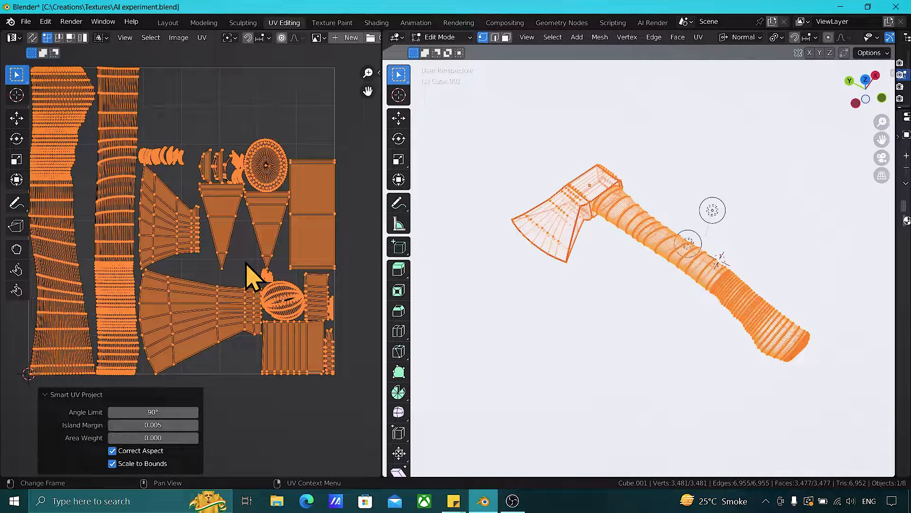
pyautogui.hotkey('ctrl', 'p')
pyautogui.scroll(3, 250, 273)
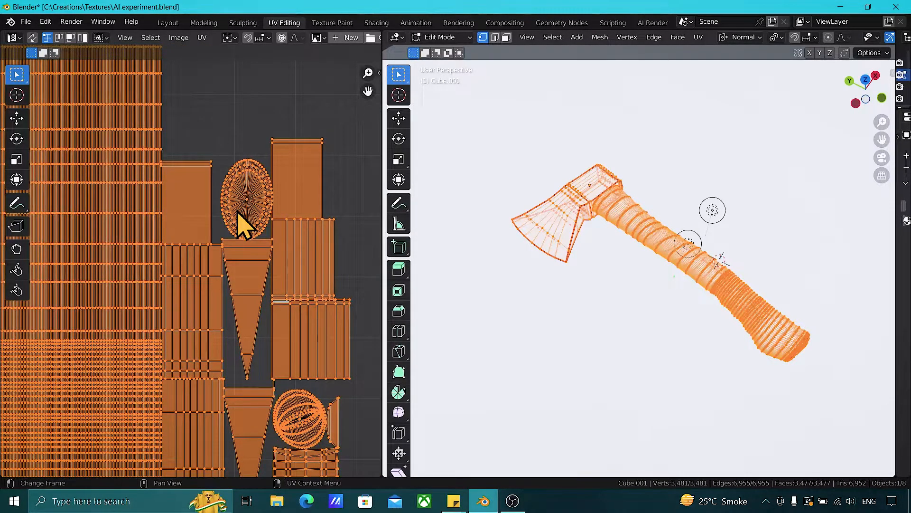
pyautogui.scroll(-2, 244, 225)
# Select all UV islands and even out their relative sizes with Average Islands Scale.
pyautogui.click(240, 210)
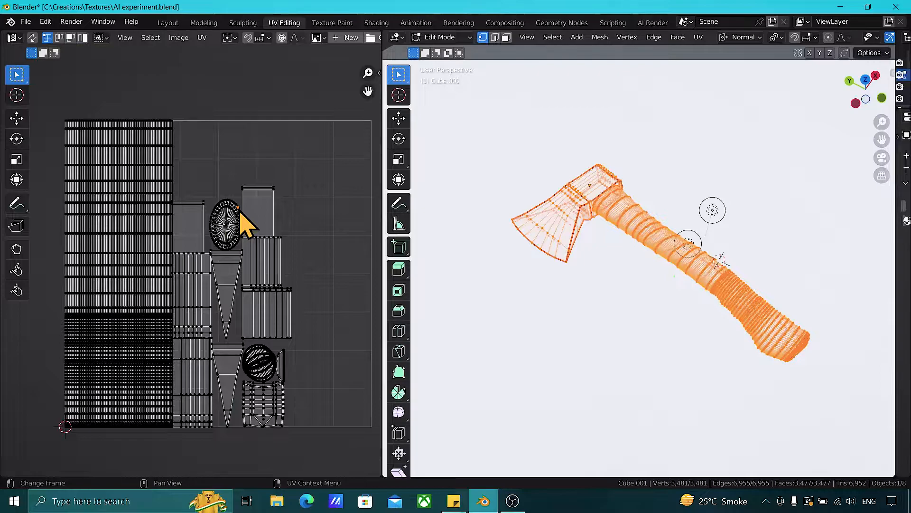
pyautogui.press('a')
pyautogui.press('n')
pyautogui.scroll(-4, 181, 284)
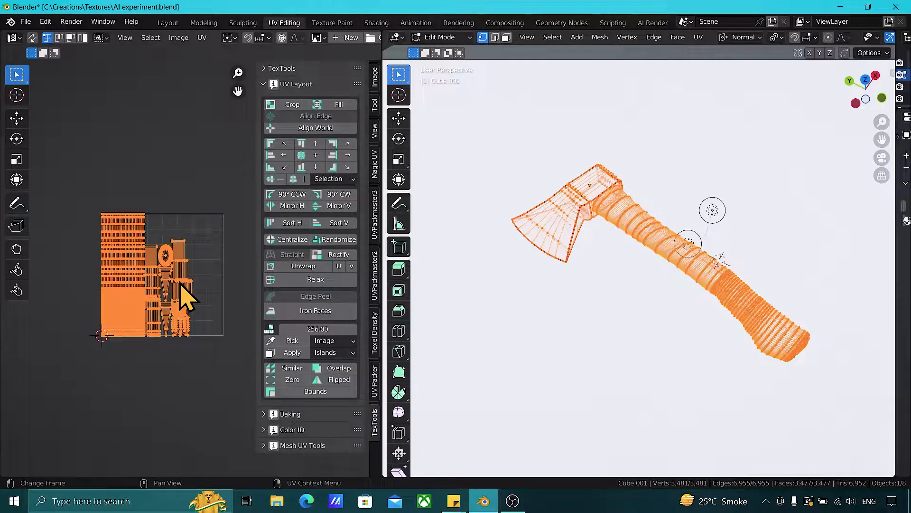
pyautogui.click(202, 38)
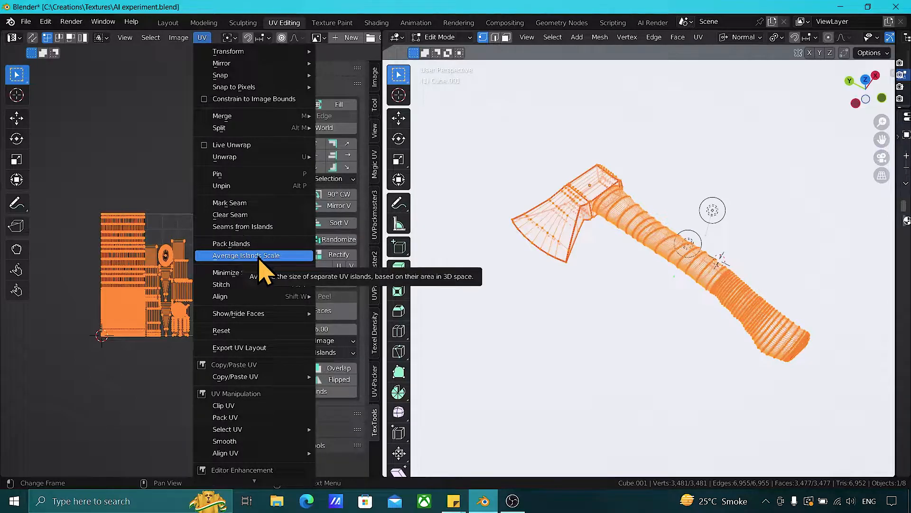
pyautogui.click(259, 257)
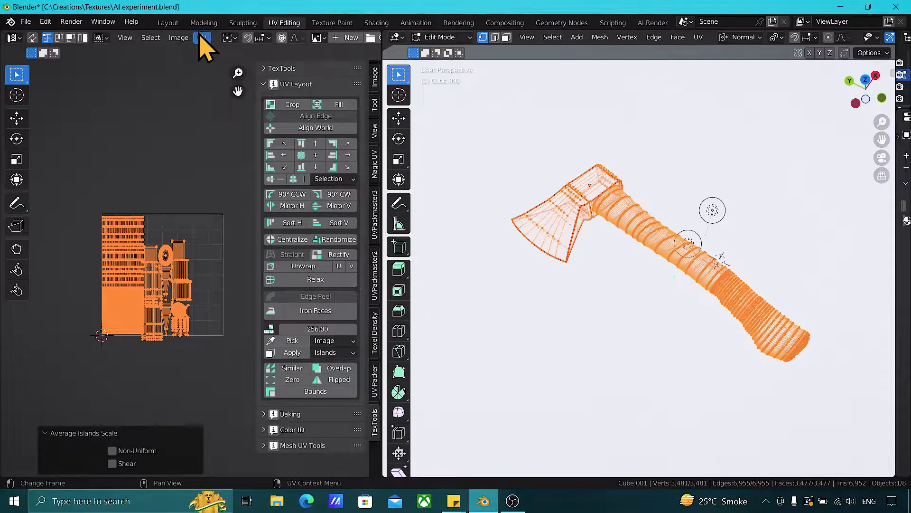
# Repack all islands with Pack Islands, using Closest UDIM, rotation and a 0.005 margin.
pyautogui.click(201, 37)
pyautogui.click(262, 246)
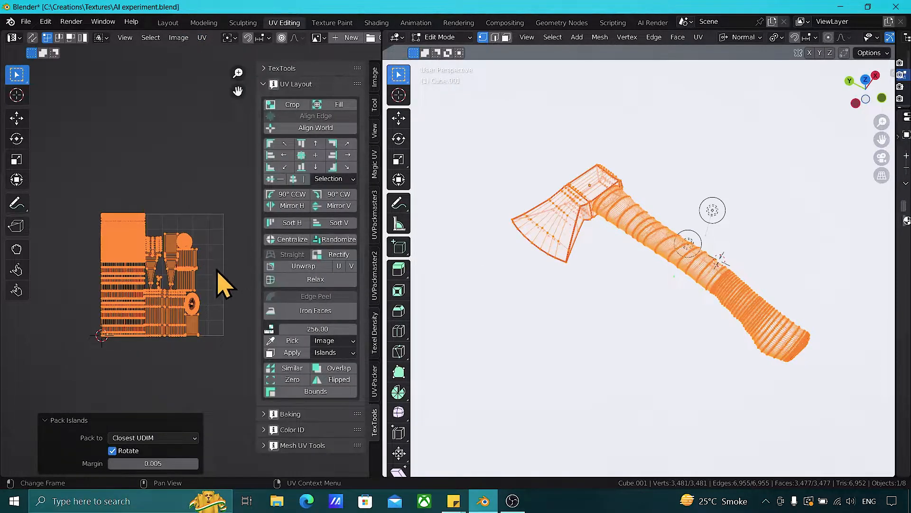
pyautogui.scroll(5, 218, 269)
pyautogui.scroll(-3, 213, 299)
pyautogui.scroll(2, 213, 299)
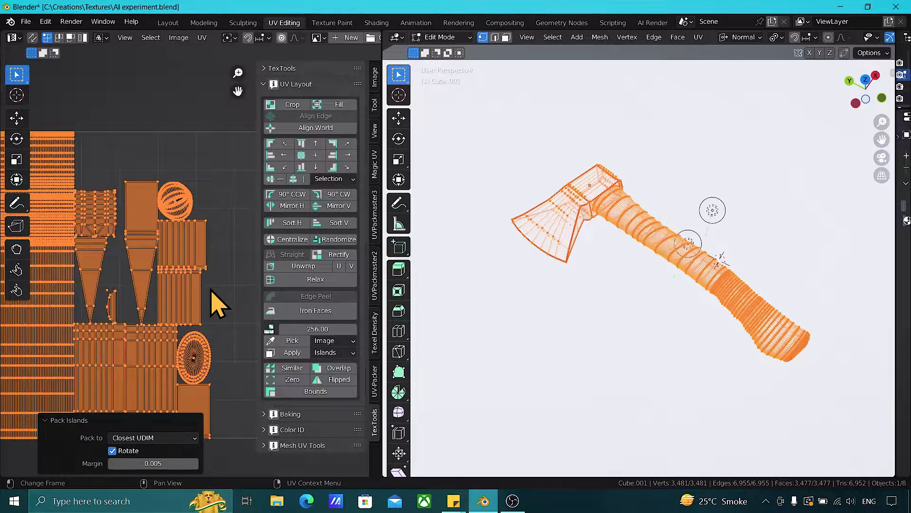
pyautogui.moveTo(218, 361); pyautogui.dragTo(214, 280, button='middle')
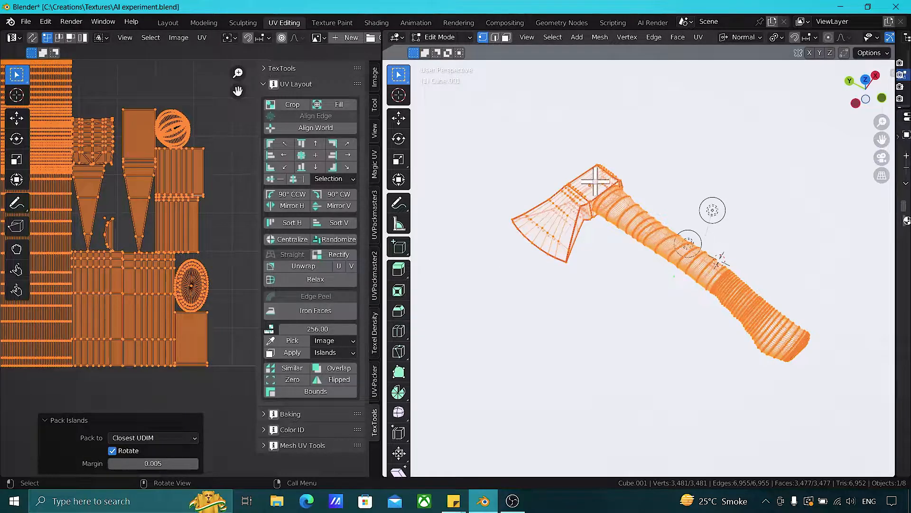
# Leave Edit Mode, check the axe in the Shading workspace, and return to the UV Editing workspace.
pyautogui.press('Tab')
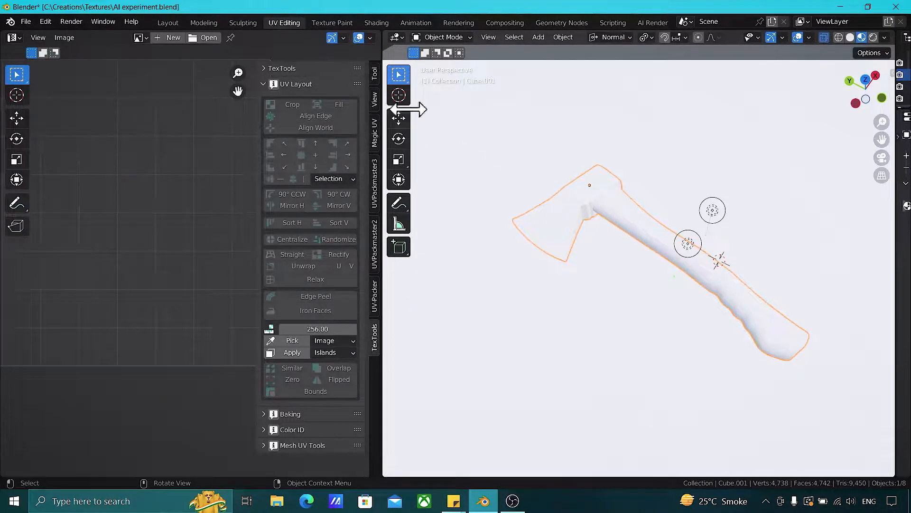
pyautogui.click(376, 23)
pyautogui.moveTo(475, 228)
pyautogui.mouseDown(button='middle')
pyautogui.moveTo(549, 269)
pyautogui.moveTo(465, 176)
pyautogui.mouseUp(button='middle')
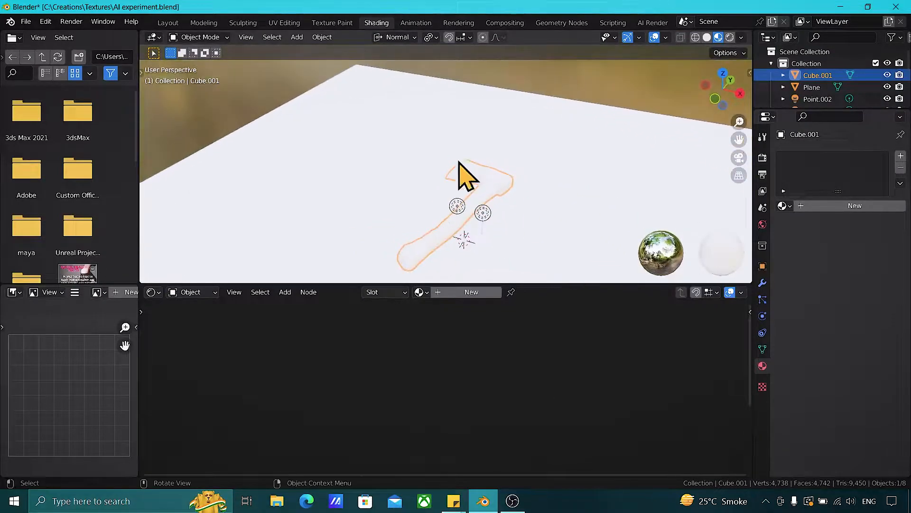
pyautogui.click(284, 23)
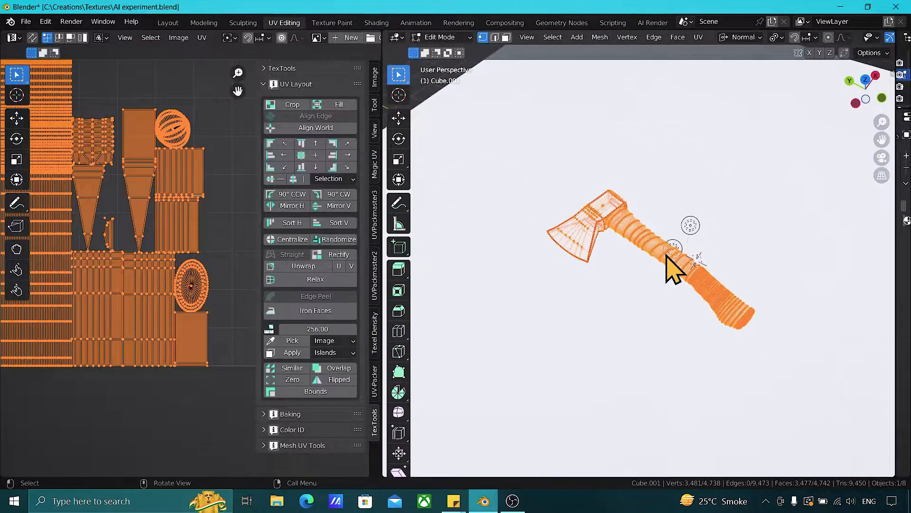
# Leave Edit Mode, duplicate the axe and raise the copy about 1.22 m along Z.
pyautogui.press('Tab')
pyautogui.moveTo(625, 223)
pyautogui.mouseDown(button='middle')
pyautogui.moveTo(584, 252)
pyautogui.moveTo(610, 220)
pyautogui.mouseUp(button='middle')
pyautogui.hotkey('shift', 'd')
pyautogui.press('z')
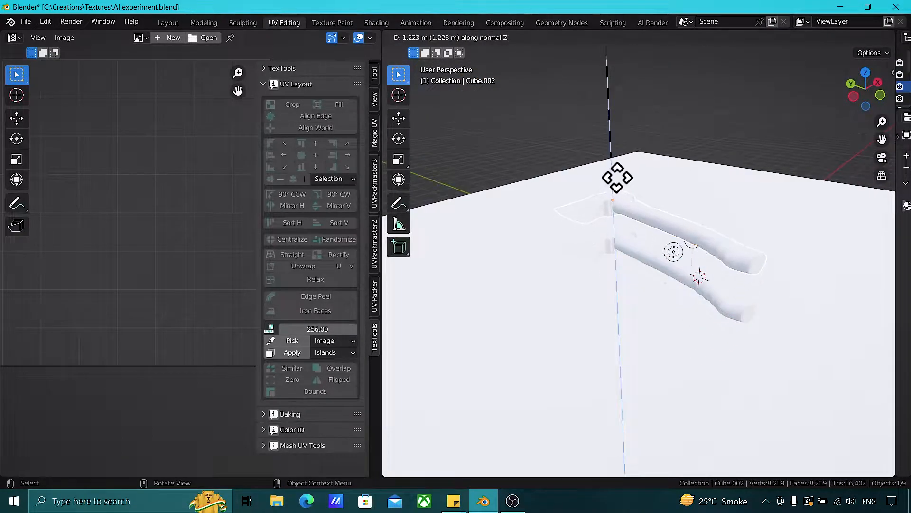
pyautogui.click(615, 178)
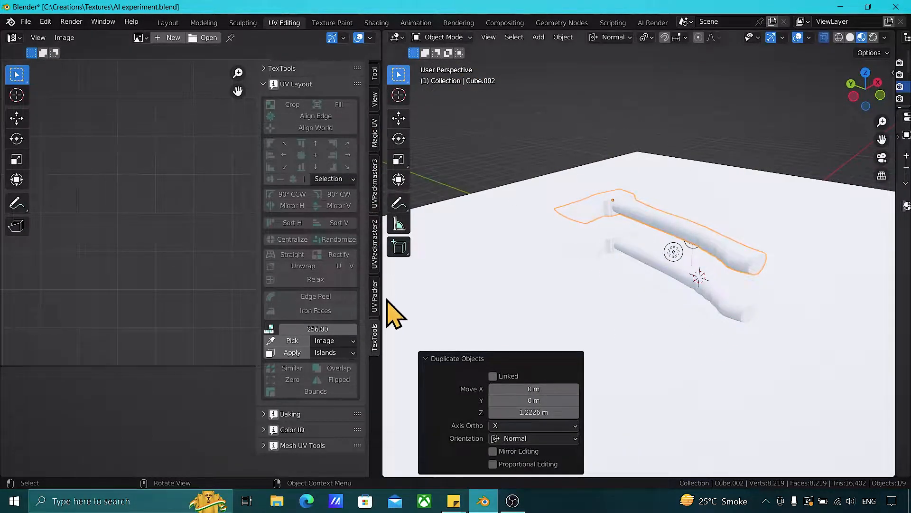
# Apply the TexTools checker map at size 512 to the duplicated axe.
pyautogui.click(265, 70)
pyautogui.click(319, 172)
pyautogui.scroll(3, 617, 274)
pyautogui.moveTo(618, 259); pyautogui.dragTo(592, 326, button='middle')
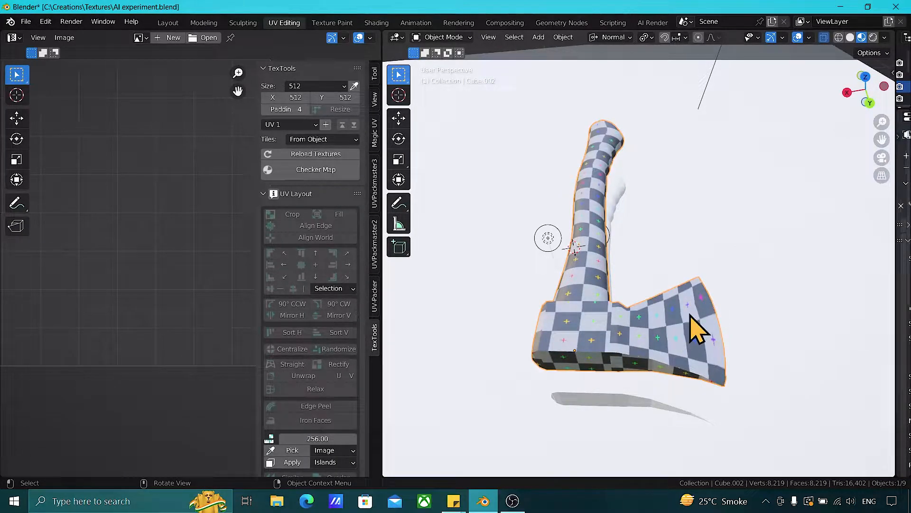
# Examine the checker pattern on the duplicate's head and handle in Edit Mode for stretching and evenly sized squares.
pyautogui.press('Tab')
pyautogui.click(693, 299)
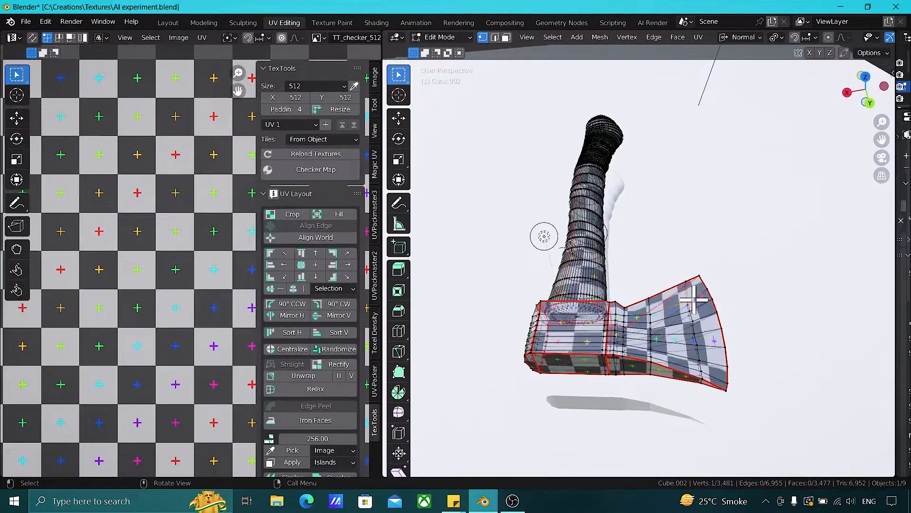
pyautogui.press('KP_Decimal')
pyautogui.scroll(-8, 606, 268)
pyautogui.moveTo(642, 260); pyautogui.dragTo(624, 279, button='middle')
pyautogui.press('Tab')
pyautogui.press('Tab')
pyautogui.scroll(3, 720, 283)
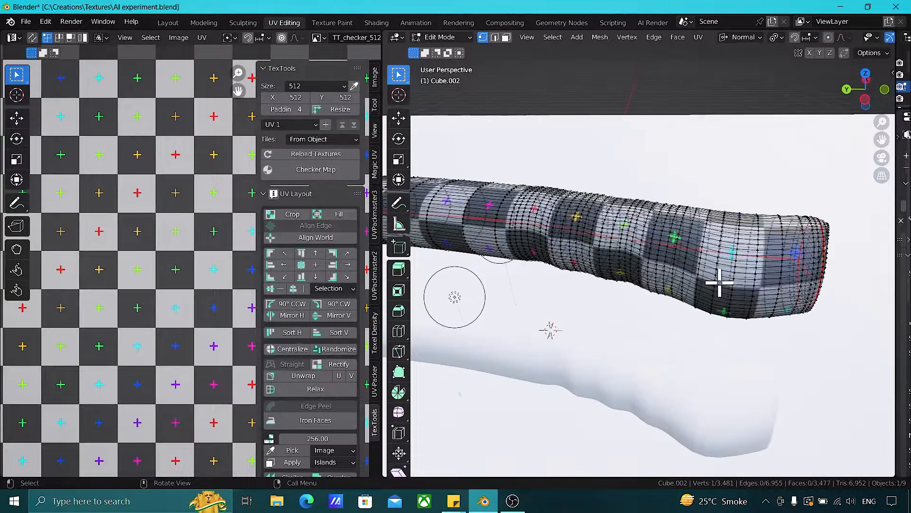
pyautogui.hotkey('alt', 'z')
pyautogui.moveTo(631, 315); pyautogui.dragTo(639, 319, button='middle')
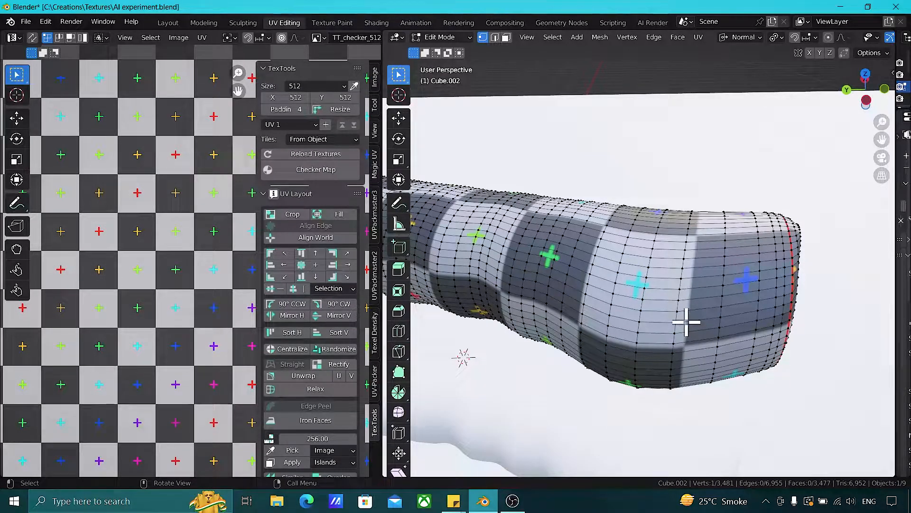
pyautogui.scroll(-3, 687, 322)
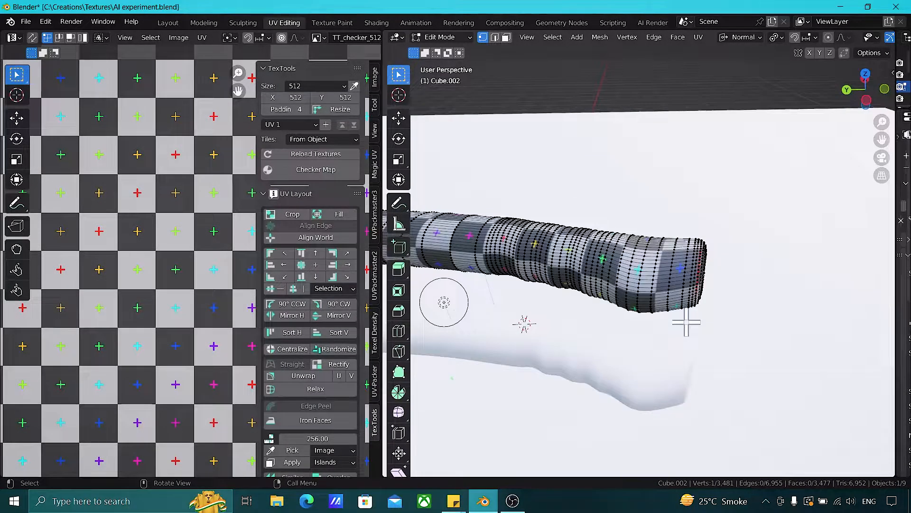
pyautogui.scroll(-1, 684, 313)
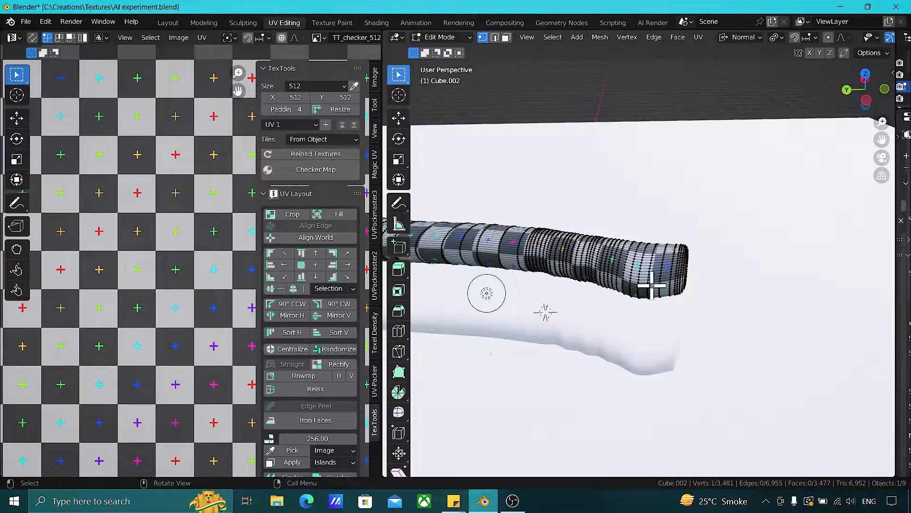
# Return to Object Mode and delete the checker-mapped duplicate.
pyautogui.press('Tab')
pyautogui.scroll(-2, 655, 295)
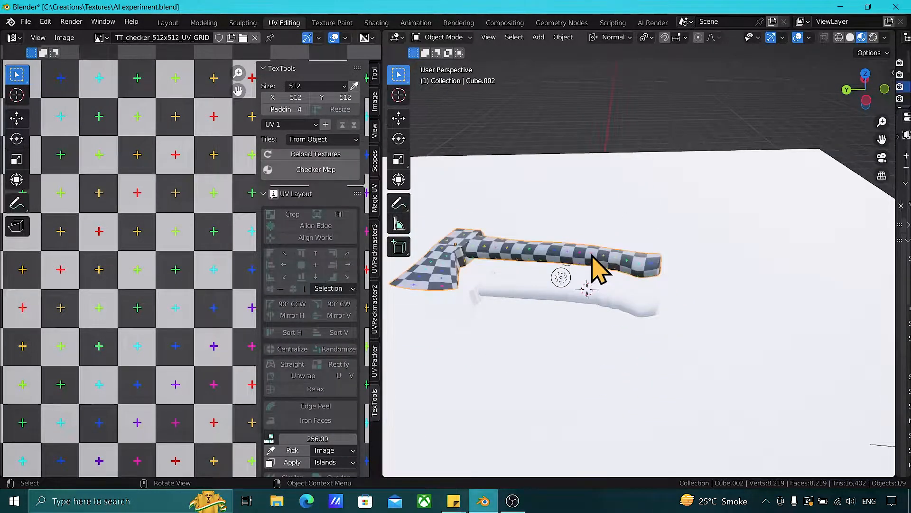
pyautogui.press('Delete')
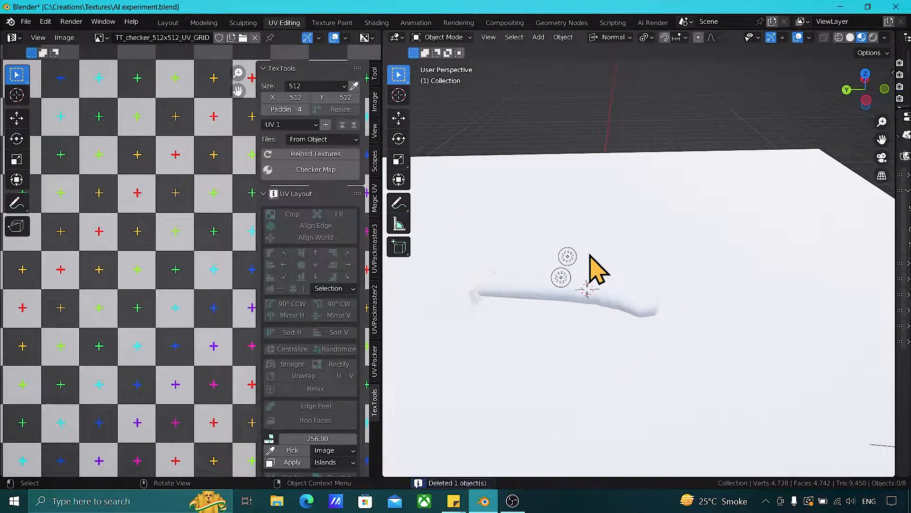
# Select the original axe and examine the direction of the wood grain along its handle from several angles.
pyautogui.click(387, 22)
pyautogui.click(478, 196)
pyautogui.moveTo(479, 195); pyautogui.dragTo(604, 206, button='middle')
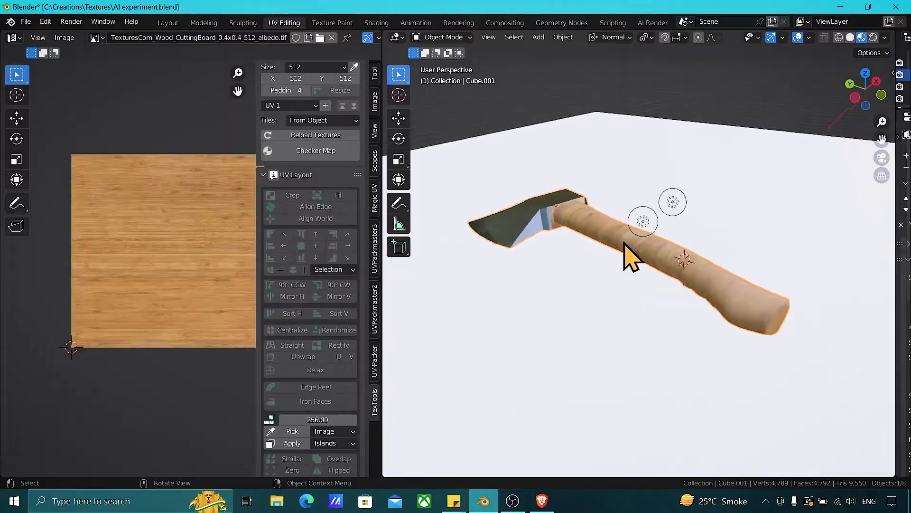
pyautogui.moveTo(624, 245); pyautogui.dragTo(623, 268, button='middle')
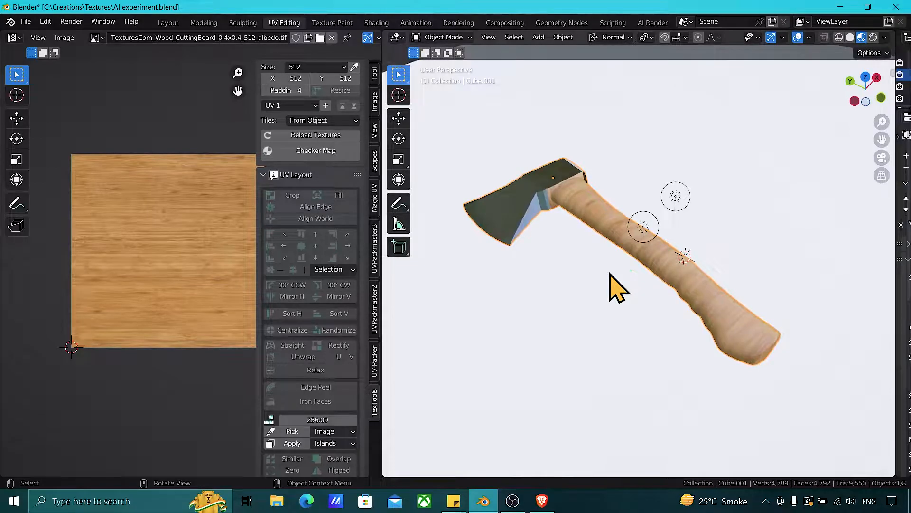
pyautogui.moveTo(594, 271); pyautogui.dragTo(568, 220, button='middle')
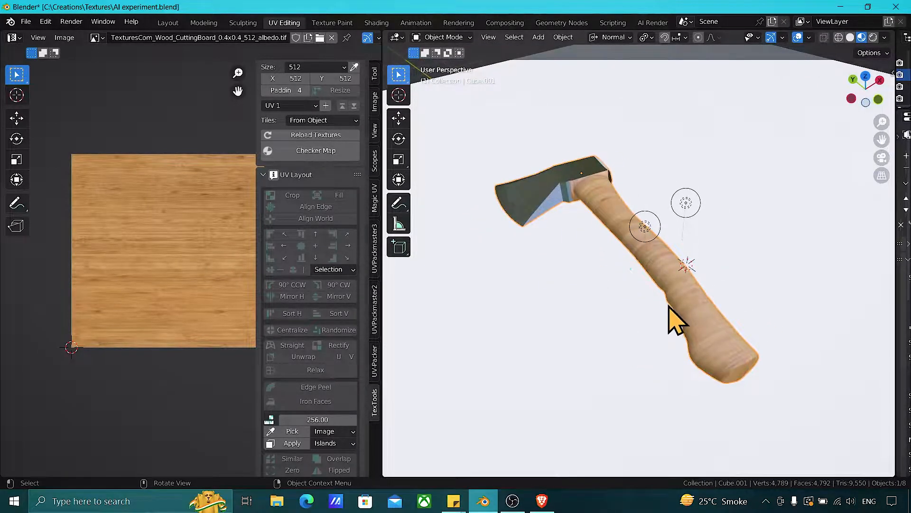
pyautogui.moveTo(655, 362); pyautogui.dragTo(633, 320, button='middle')
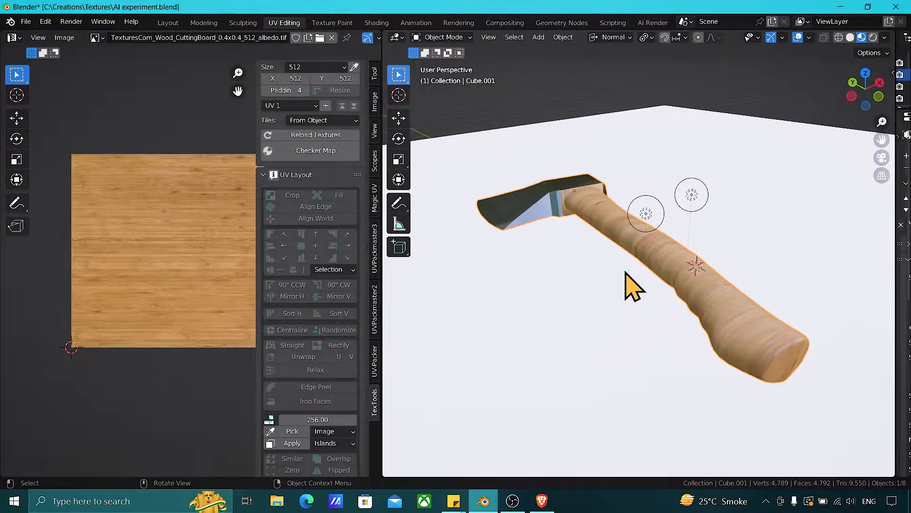
pyautogui.moveTo(605, 237); pyautogui.dragTo(637, 252, button='middle')
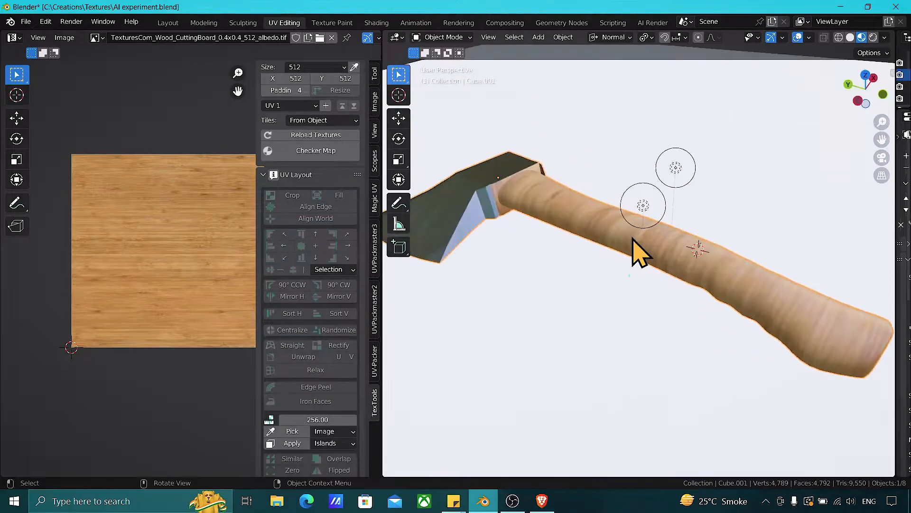
# Select the handle's linked faces delimited by seams and rotate their UV island by 90°.
pyautogui.press('Tab')
pyautogui.click(667, 241)
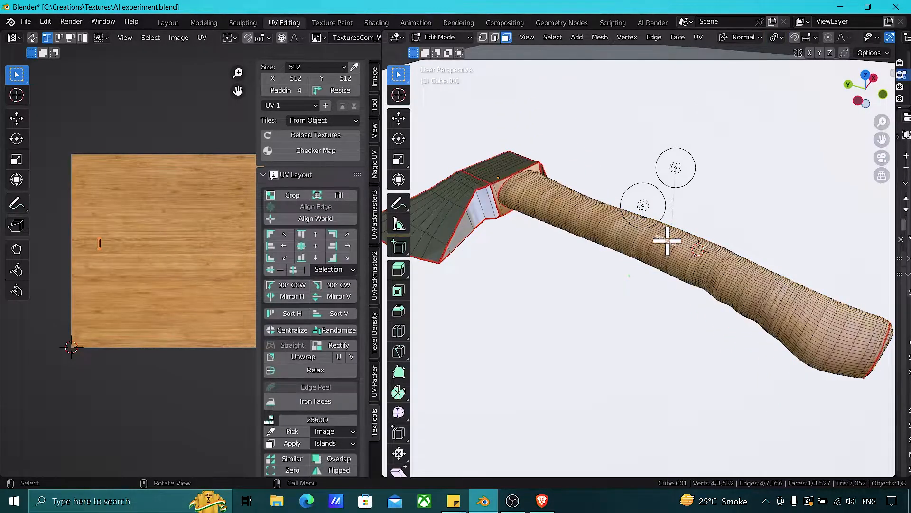
pyautogui.press('l')
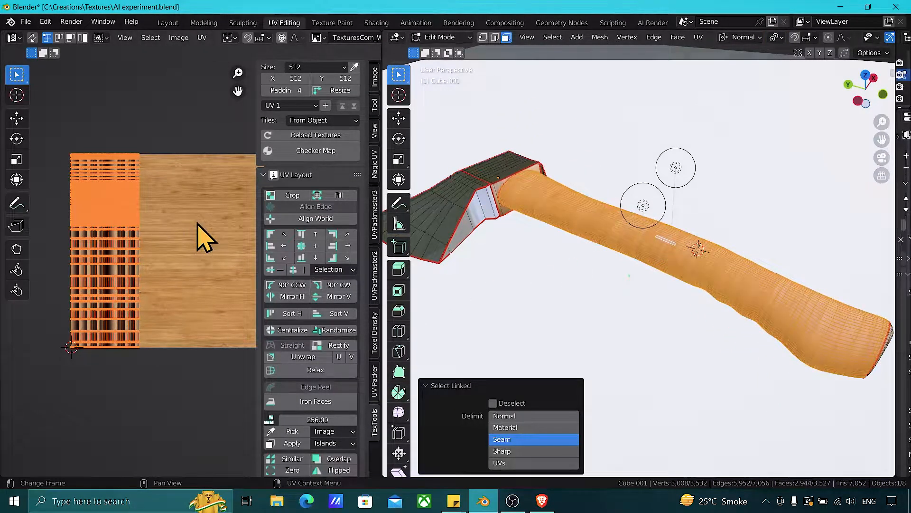
pyautogui.press('r')
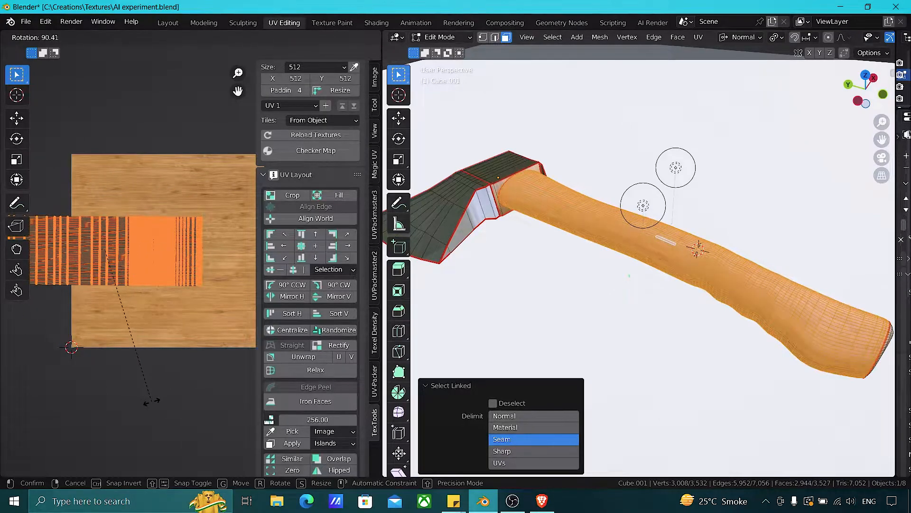
pyautogui.click(151, 401)
pyautogui.click(136, 412)
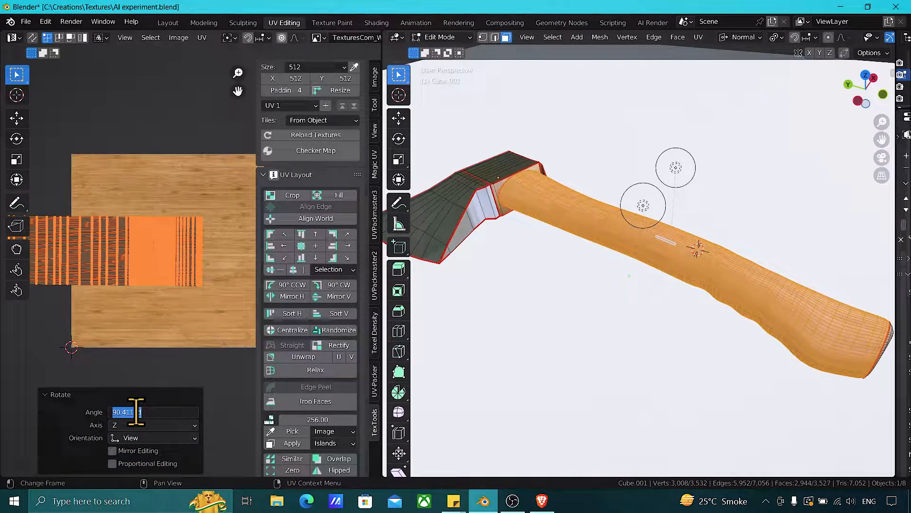
pyautogui.write('90')
pyautogui.press('Return')
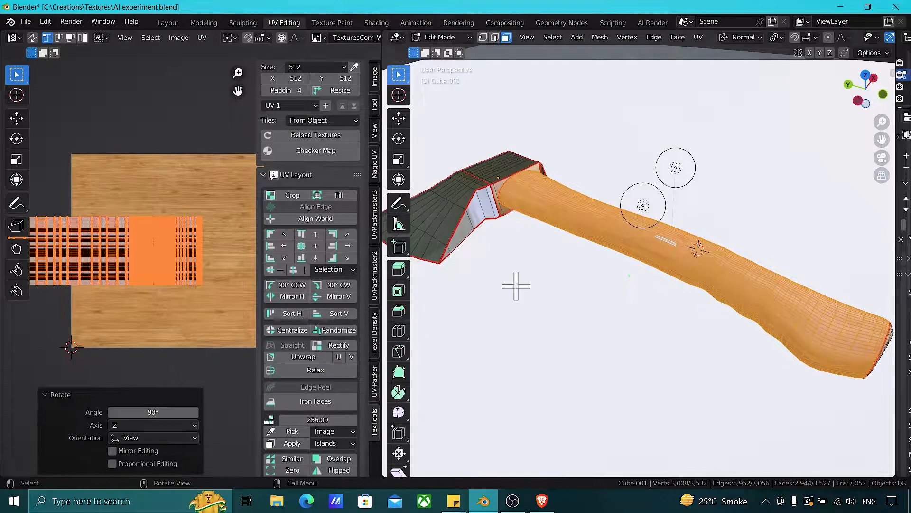
# Repack all UV islands with Pack Islands, using Closest UDIM, Rotate disabled and a 0.005 margin.
pyautogui.press('a')
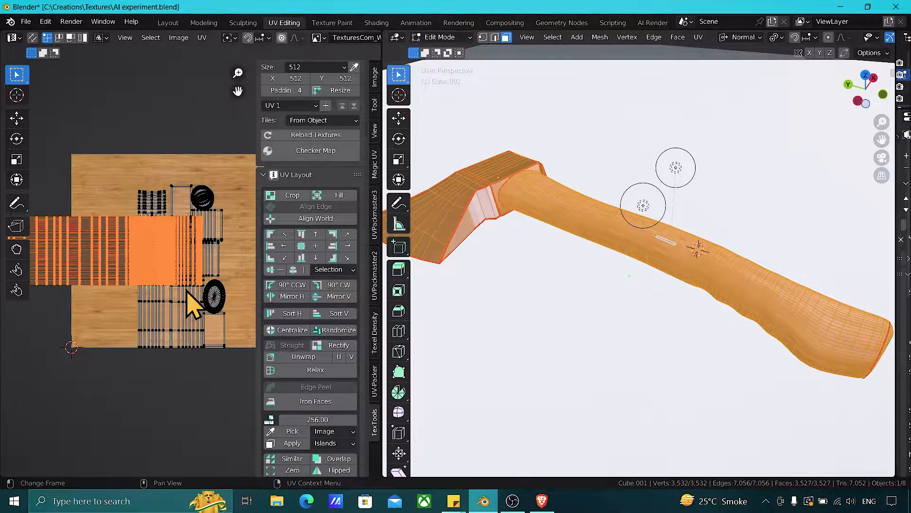
pyautogui.press('a')
pyautogui.click(201, 40)
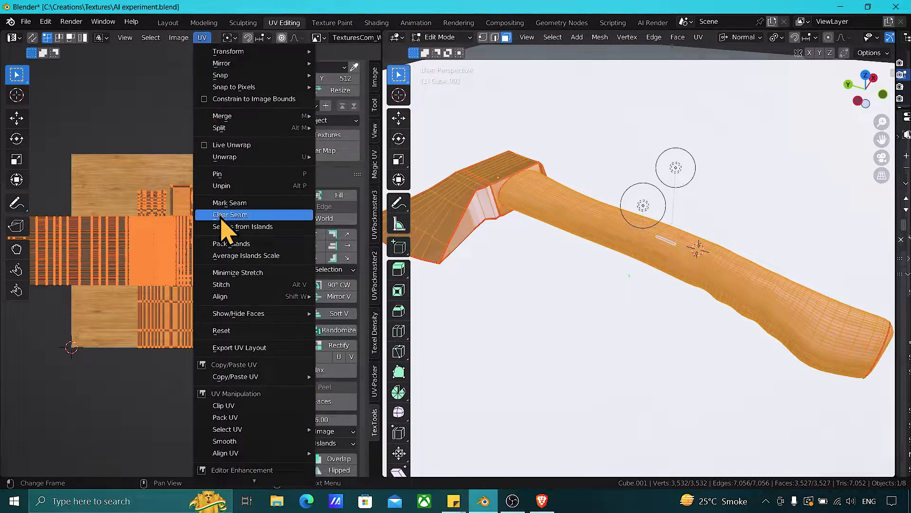
pyautogui.click(240, 246)
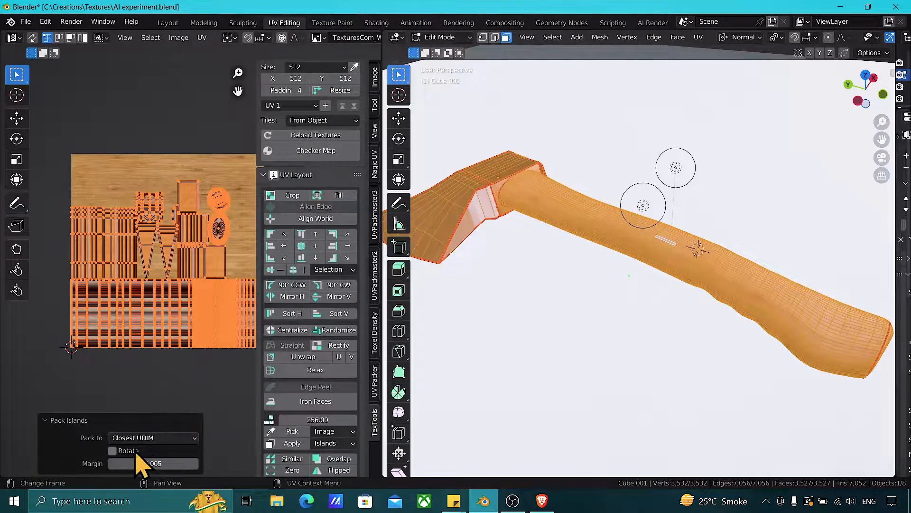
pyautogui.click(112, 450)
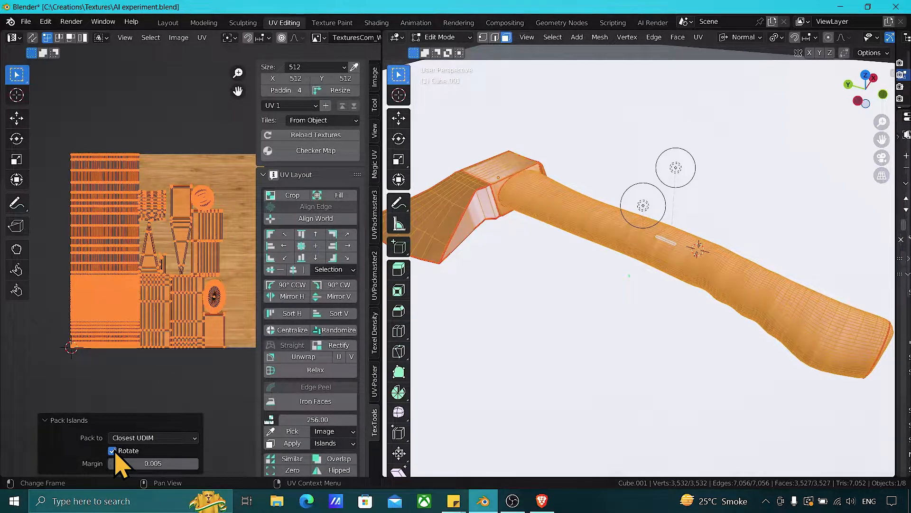
pyautogui.click(113, 450)
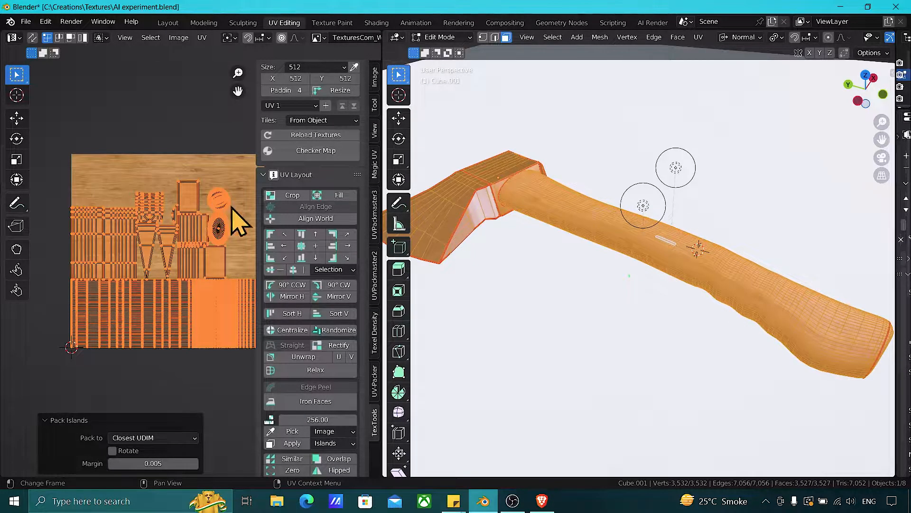
# Leave Edit Mode and examine the textures and shading on the handle and the blade up close.
pyautogui.press('Tab')
pyautogui.scroll(-3, 722, 287)
pyautogui.scroll(4, 721, 287)
pyautogui.scroll(-1, 724, 285)
pyautogui.moveTo(729, 290); pyautogui.dragTo(669, 295, button='middle')
pyautogui.scroll(2, 679, 284)
pyautogui.scroll(2, 670, 295)
pyautogui.keyDown('shift'); pyautogui.moveTo(563, 305); pyautogui.dragTo(661, 315, button='middle'); pyautogui.keyUp('shift')
pyautogui.scroll(3, 660, 316)
pyautogui.scroll(2, 666, 327)
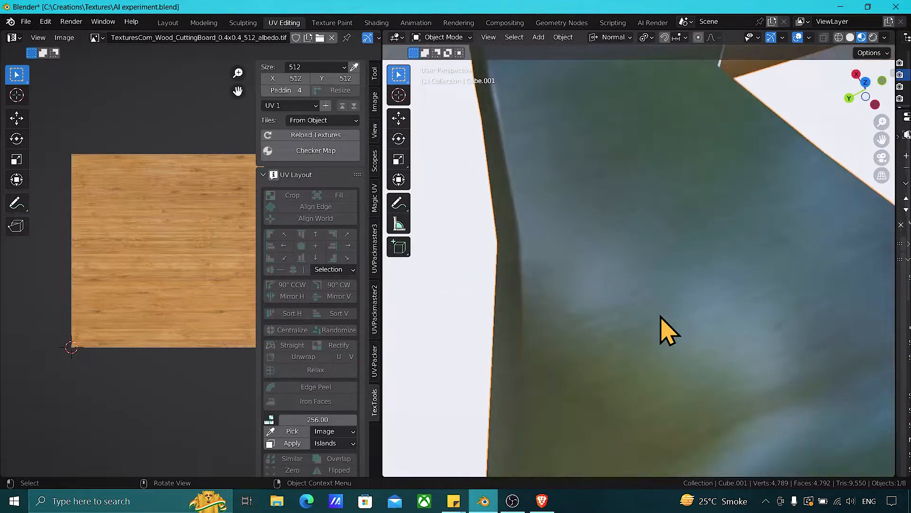
pyautogui.scroll(-5, 636, 261)
pyautogui.moveTo(616, 204); pyautogui.dragTo(552, 270, button='middle')
pyautogui.scroll(-3, 697, 289)
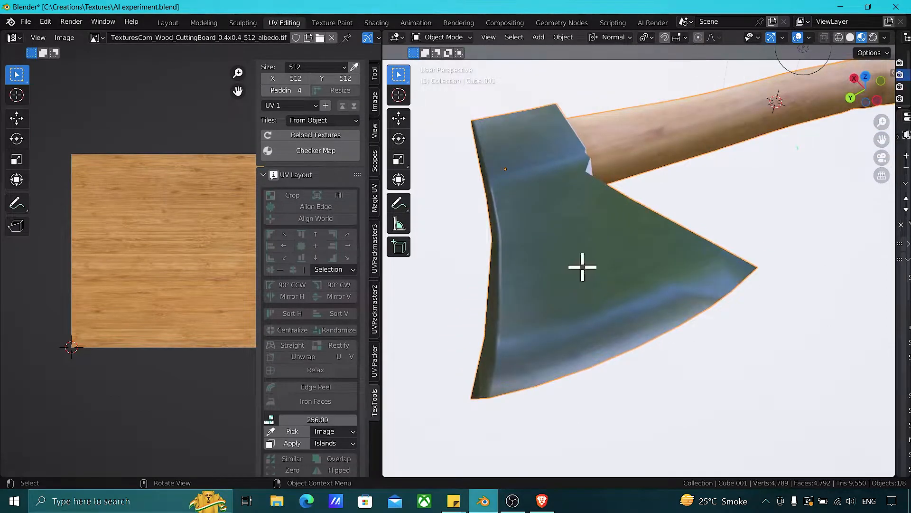
# Add a loop cut across the blade, slide it close to the cutting edge, and return to Object Mode.
pyautogui.press('Tab')
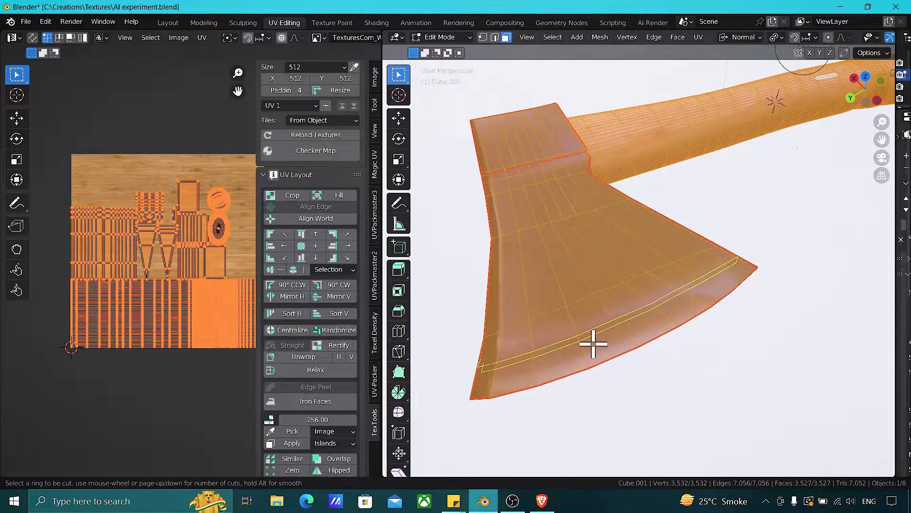
pyautogui.click(594, 343)
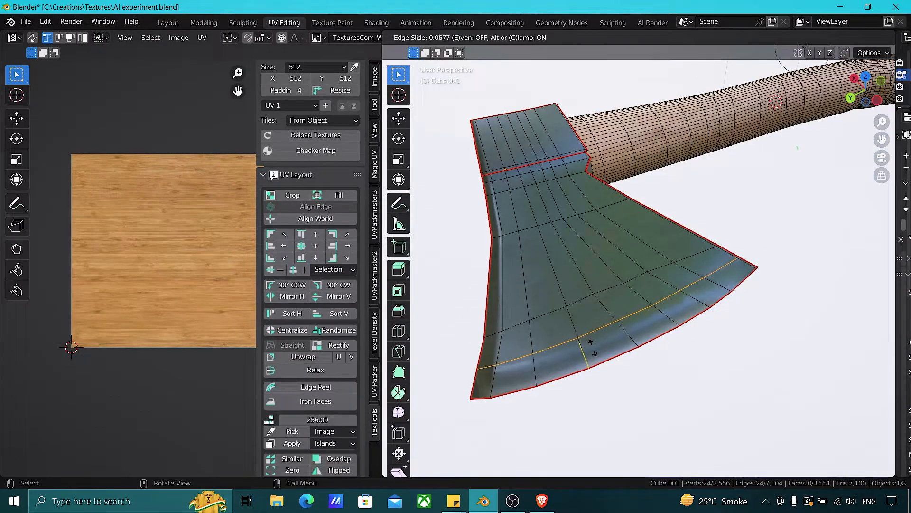
pyautogui.click(604, 372)
pyautogui.press('Tab')
pyautogui.moveTo(622, 305)
pyautogui.mouseDown(button='middle')
pyautogui.moveTo(576, 358)
pyautogui.moveTo(514, 282)
pyautogui.moveTo(470, 275)
pyautogui.moveTo(606, 299)
pyautogui.mouseUp(button='middle')
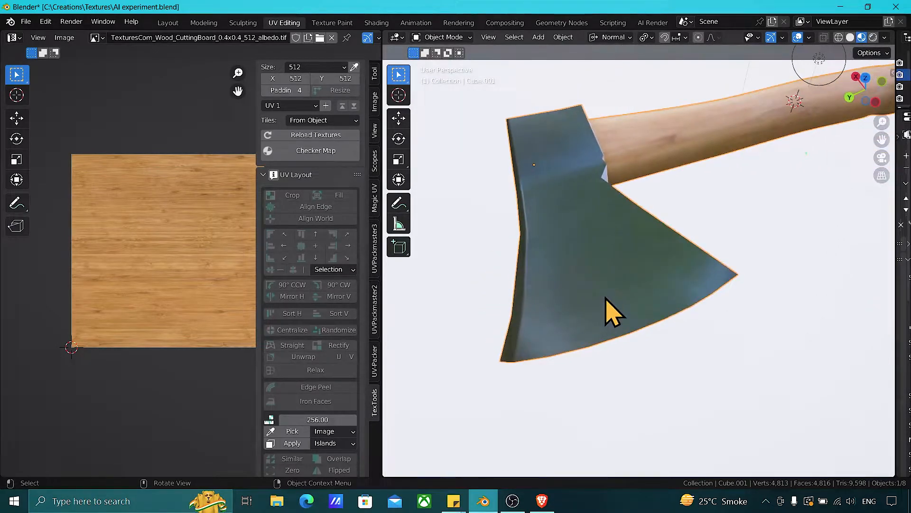
pyautogui.scroll(-8, 560, 285)
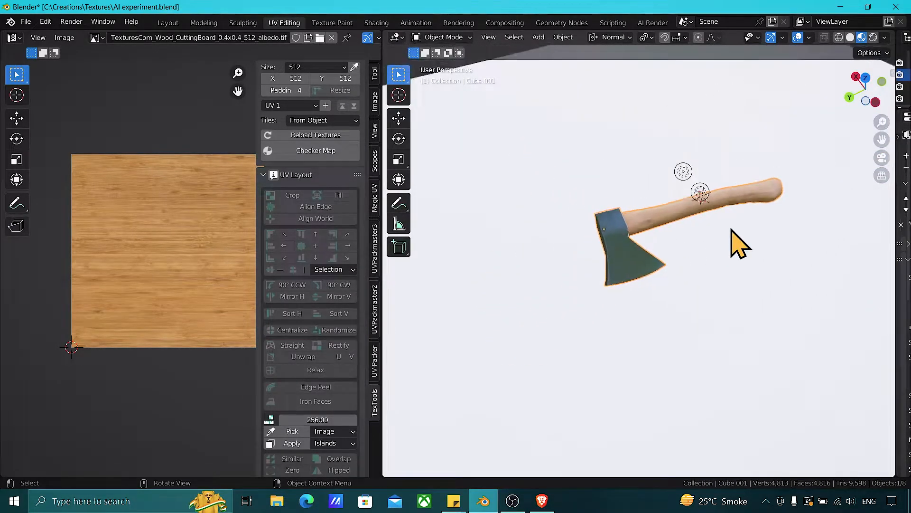
pyautogui.moveTo(731, 230); pyautogui.dragTo(646, 202, button='middle')
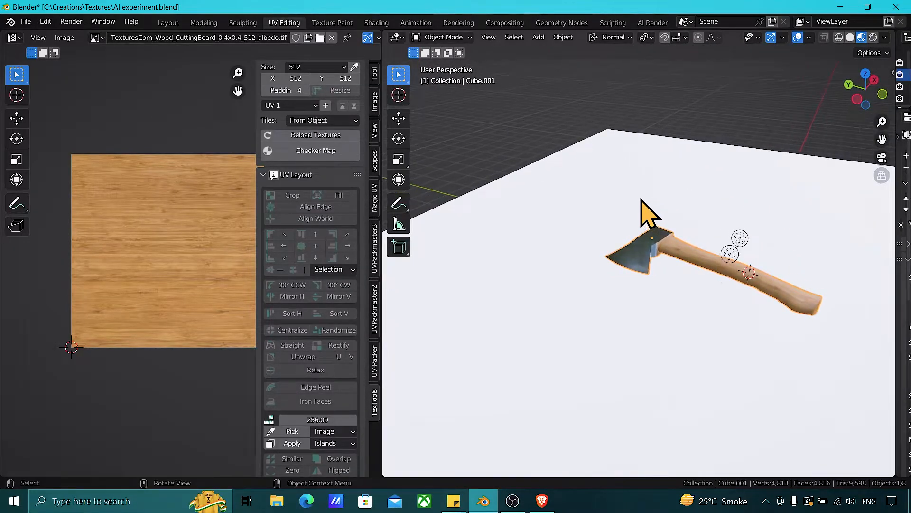